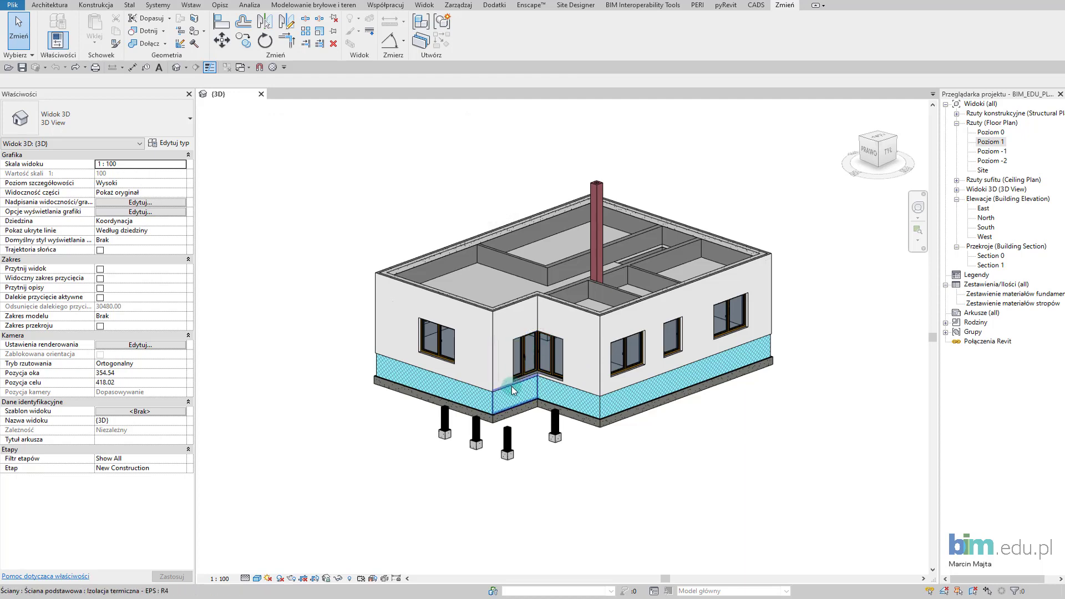
# Step: Open the Poziom 1 floor plan
pyautogui.moveTo(494, 369); pyautogui.dragTo(496, 389, button='middle')
pyautogui.keyDown('shift'); pyautogui.moveTo(558, 419); pyautogui.dragTo(567, 429, button='middle'); pyautogui.keyUp('shift')
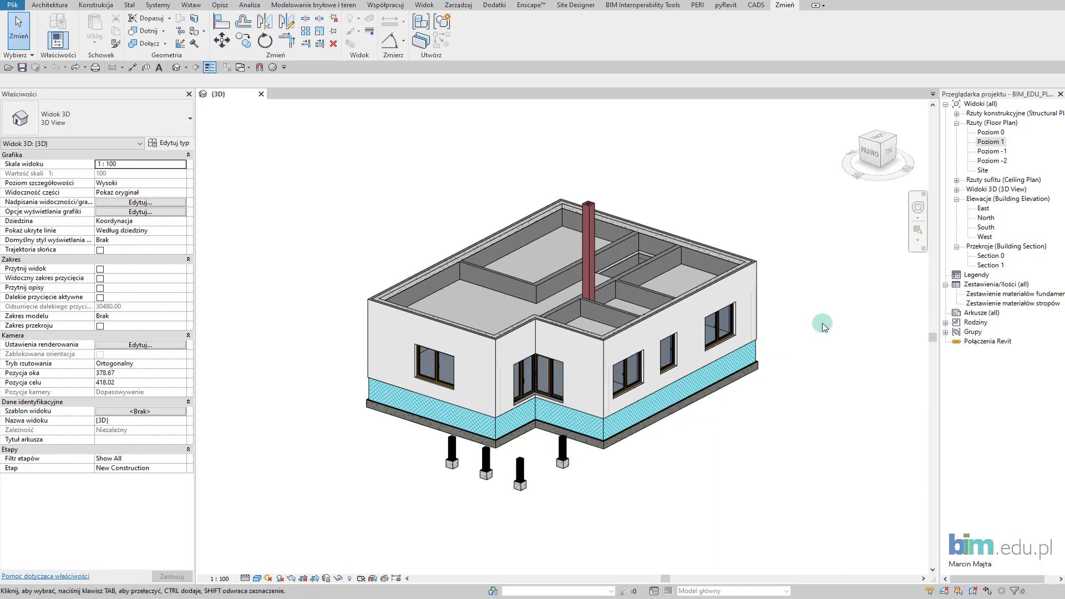
pyautogui.doubleClick(992, 142)
pyautogui.moveTo(566, 251); pyautogui.dragTo(645, 250, button='middle')
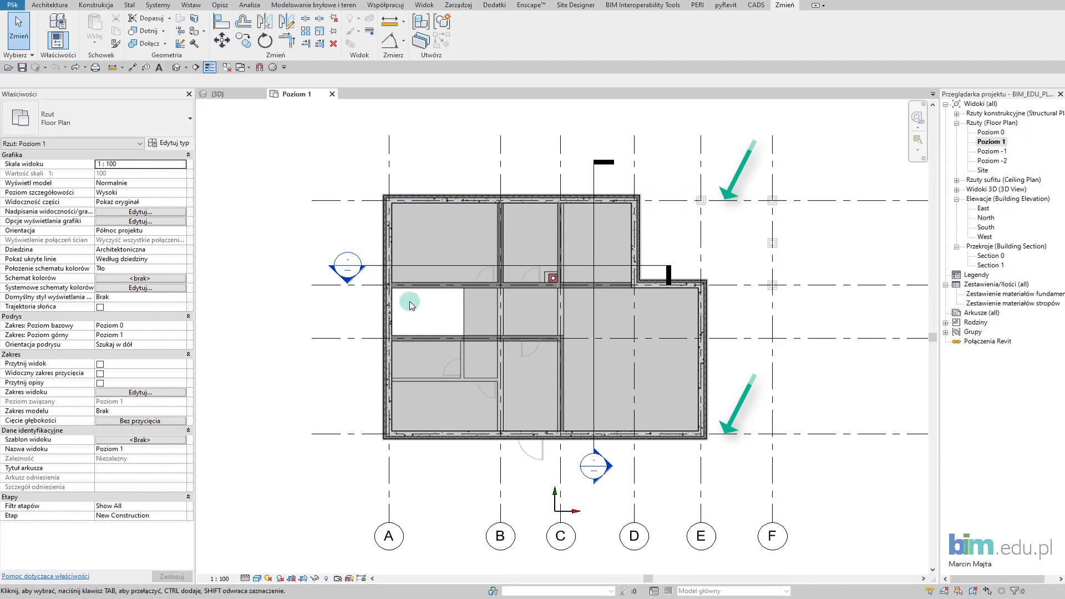
pyautogui.moveTo(373, 309); pyautogui.dragTo(364, 341, button='middle')
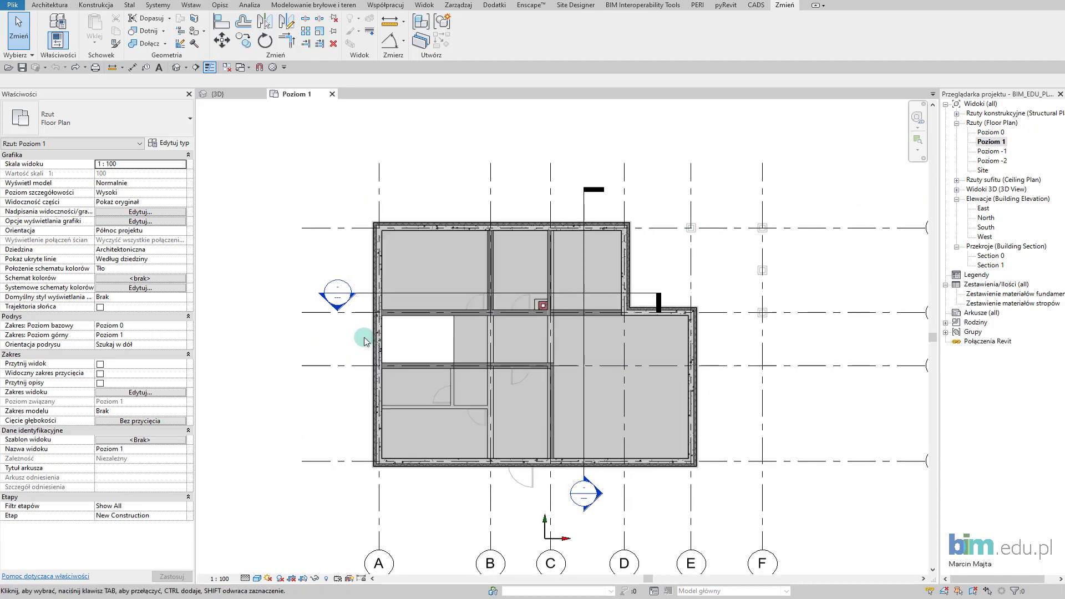
# Step: Start the Beam command and load Belka drewniana.rfa from the Drewno library folder with the 140x140 type
pyautogui.press('b')
pyautogui.press('m')
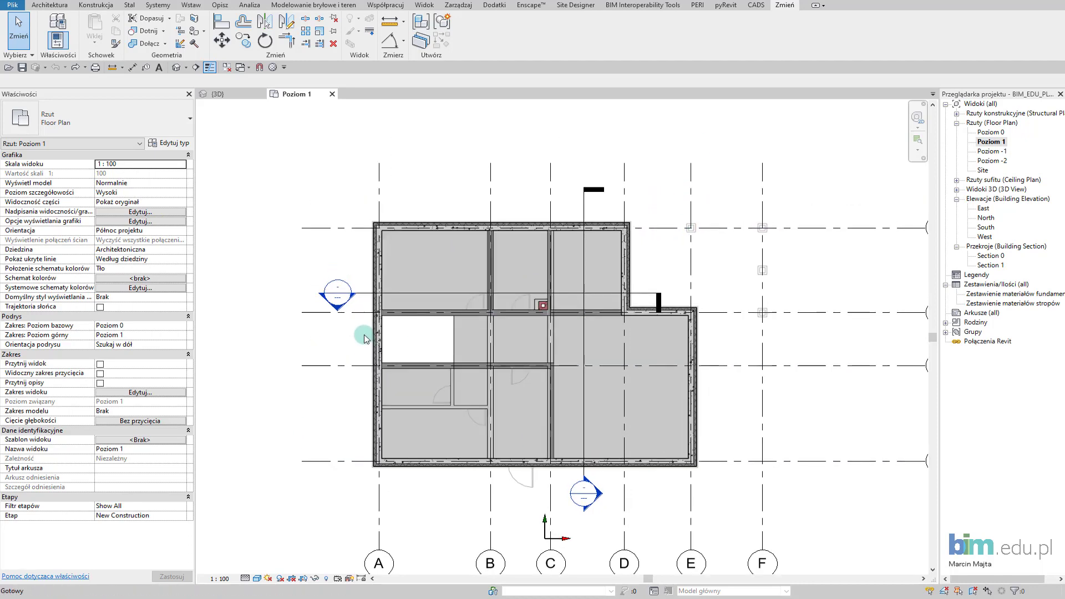
pyautogui.click(161, 119)
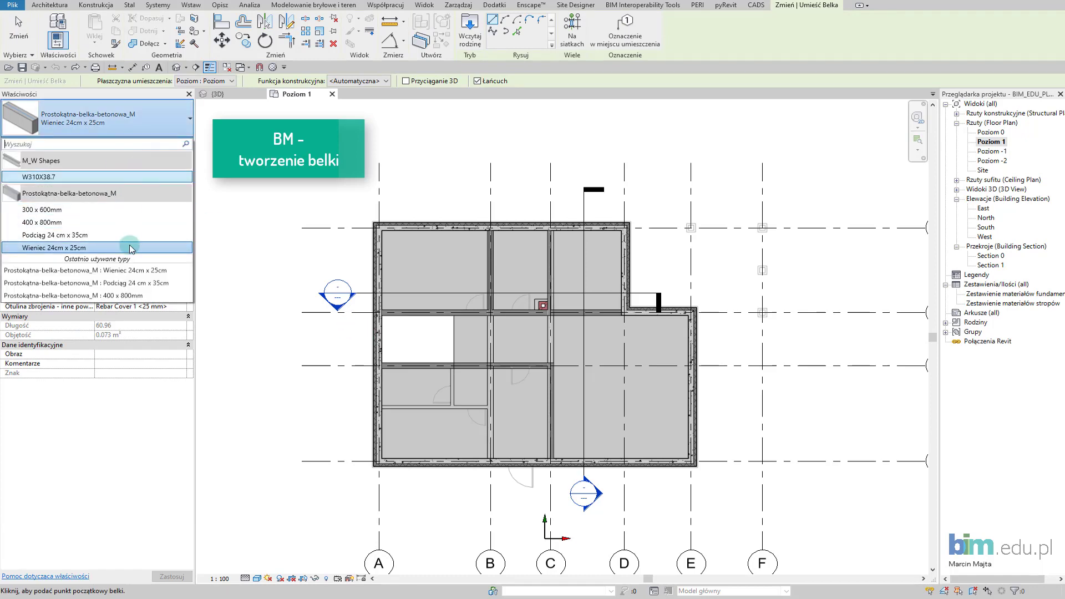
pyautogui.click(470, 40)
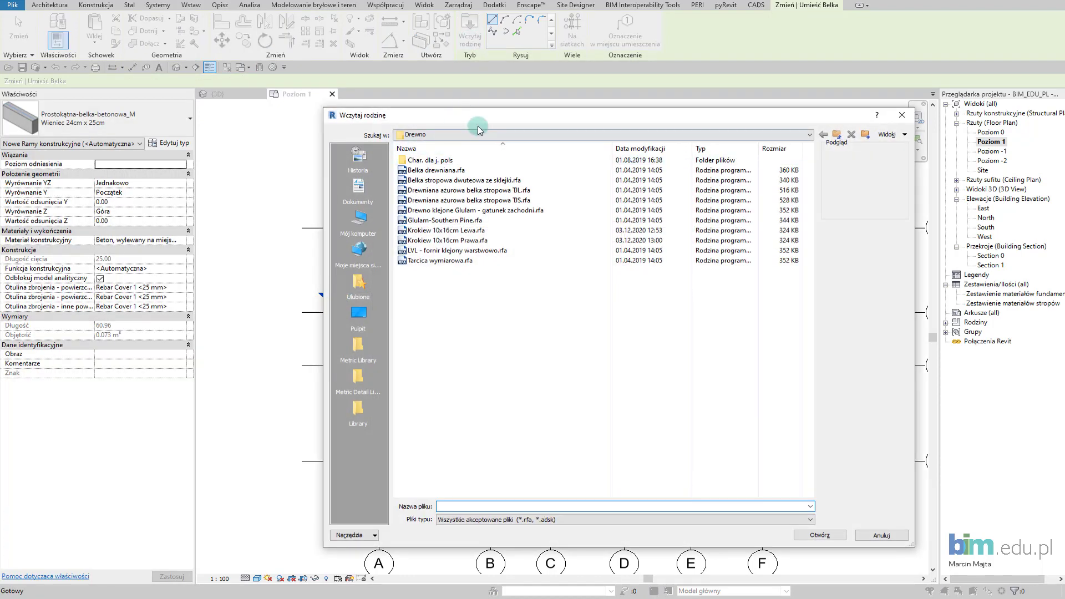
pyautogui.click(481, 135)
pyautogui.scroll(5, 484, 144)
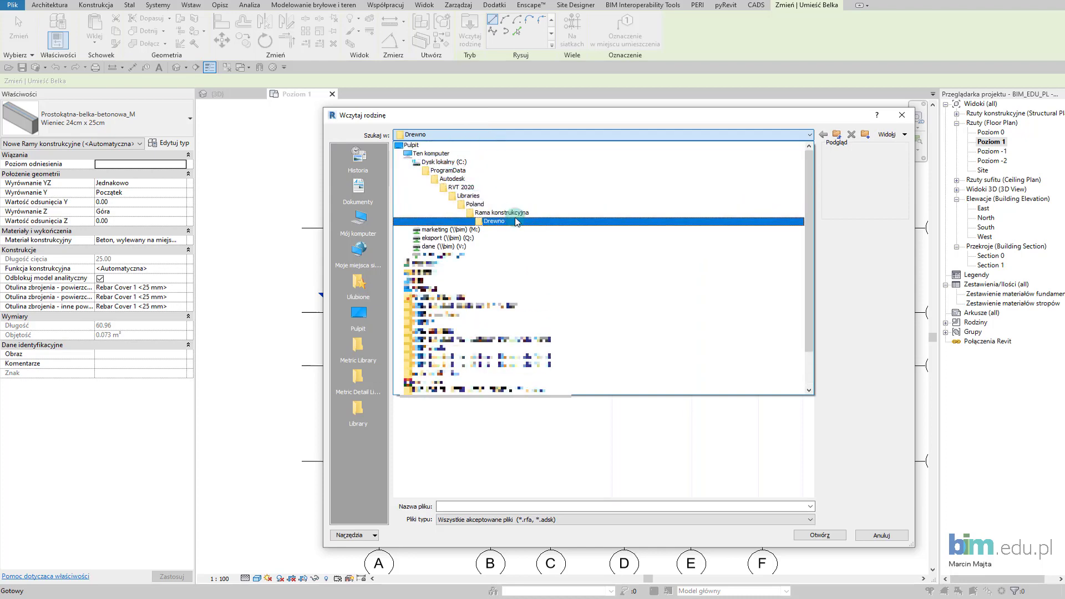
pyautogui.click(531, 137)
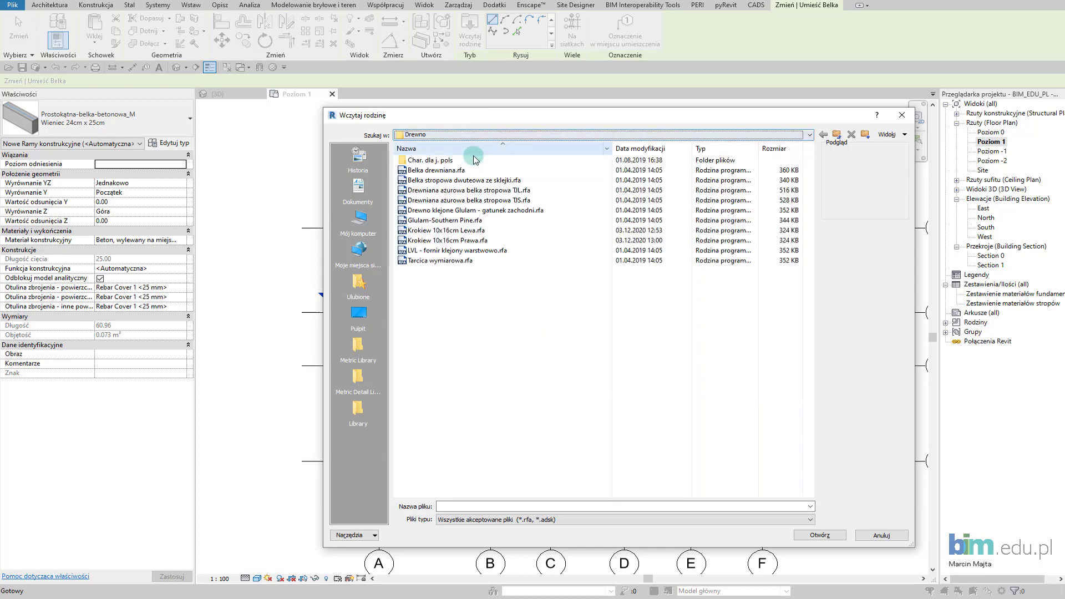
pyautogui.click(468, 171)
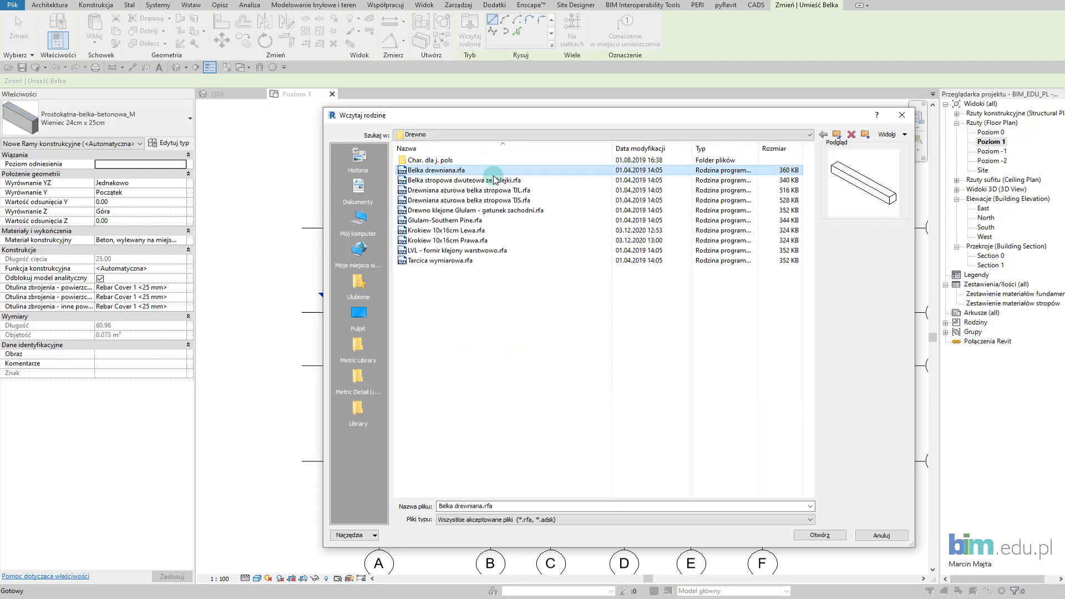
pyautogui.click(821, 535)
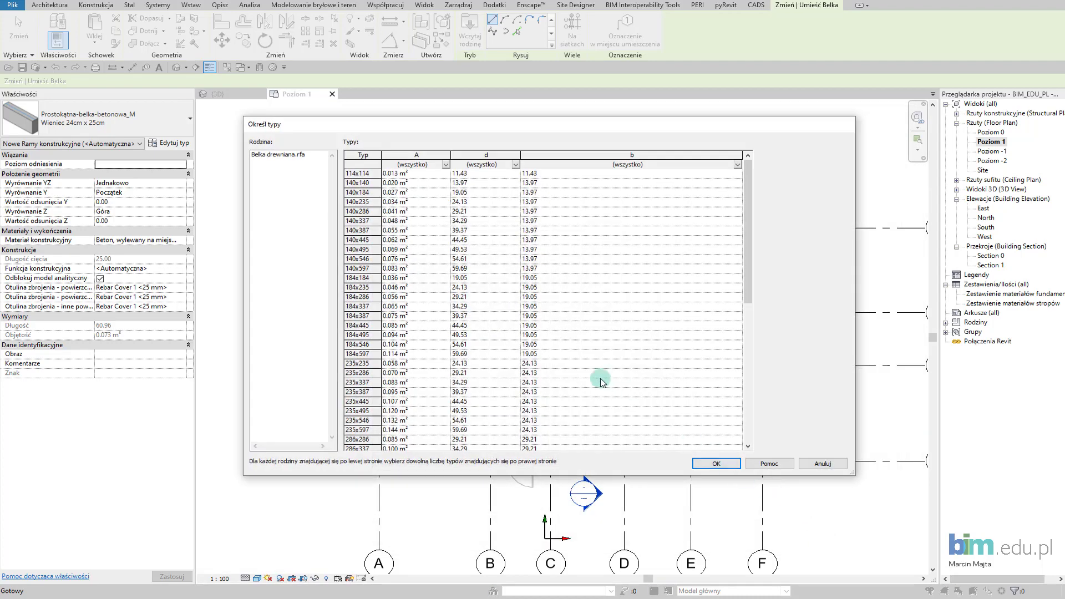
pyautogui.click(359, 183)
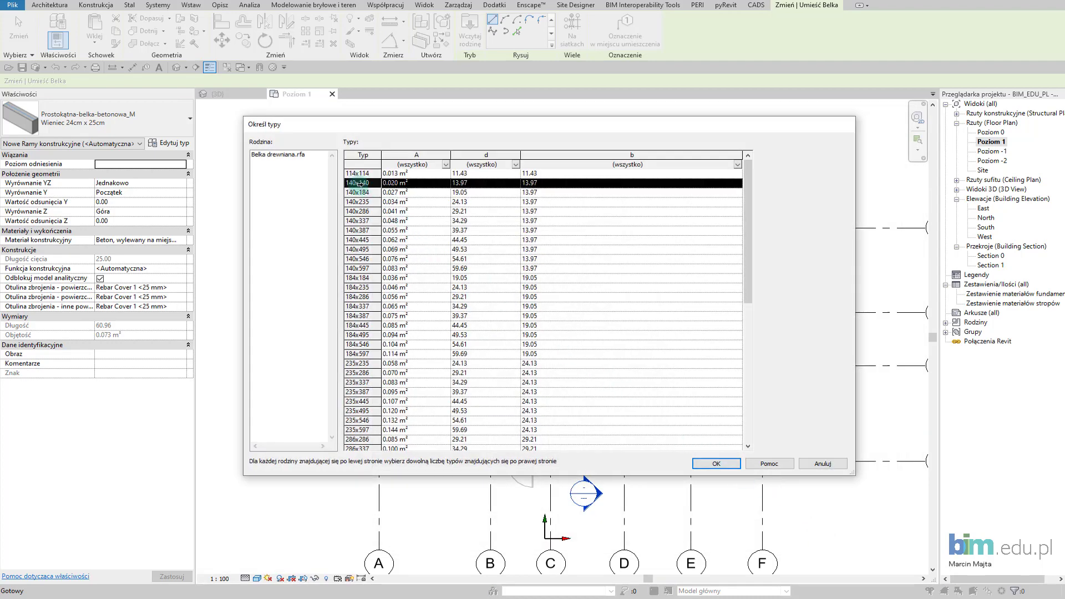
pyautogui.click(717, 464)
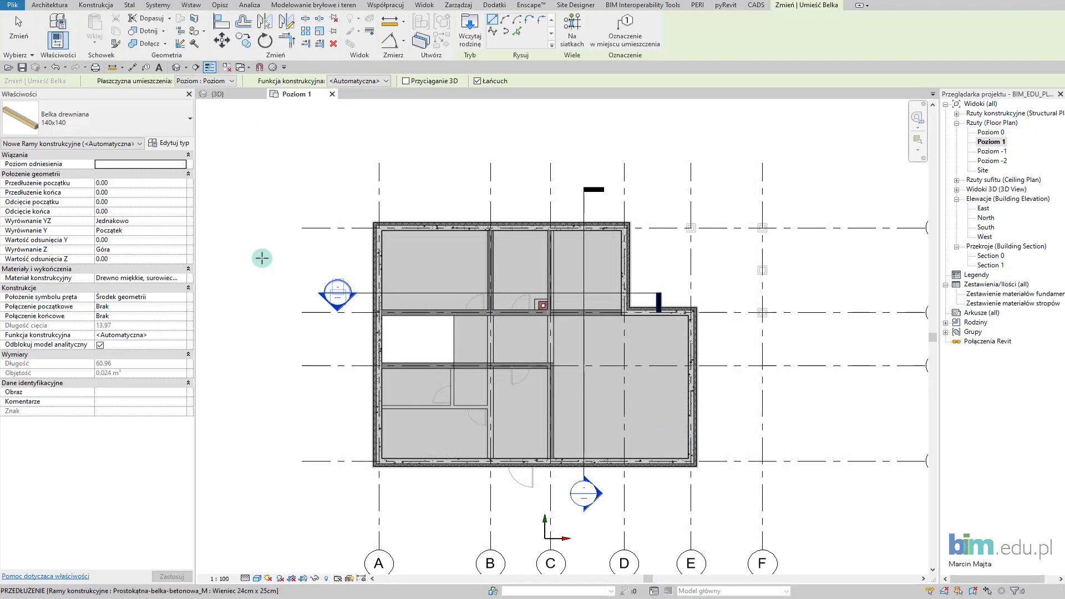
# Step: Duplicate the 140x140 timber beam type as "Murłata 14x14cm" and set b and d to 14
pyautogui.click(175, 145)
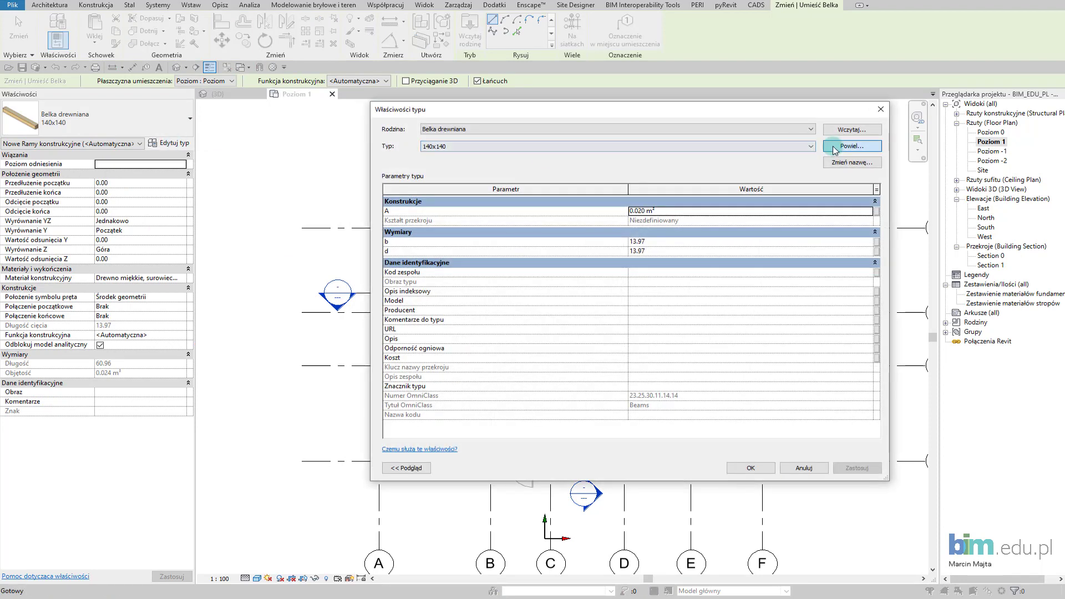
pyautogui.click(835, 147)
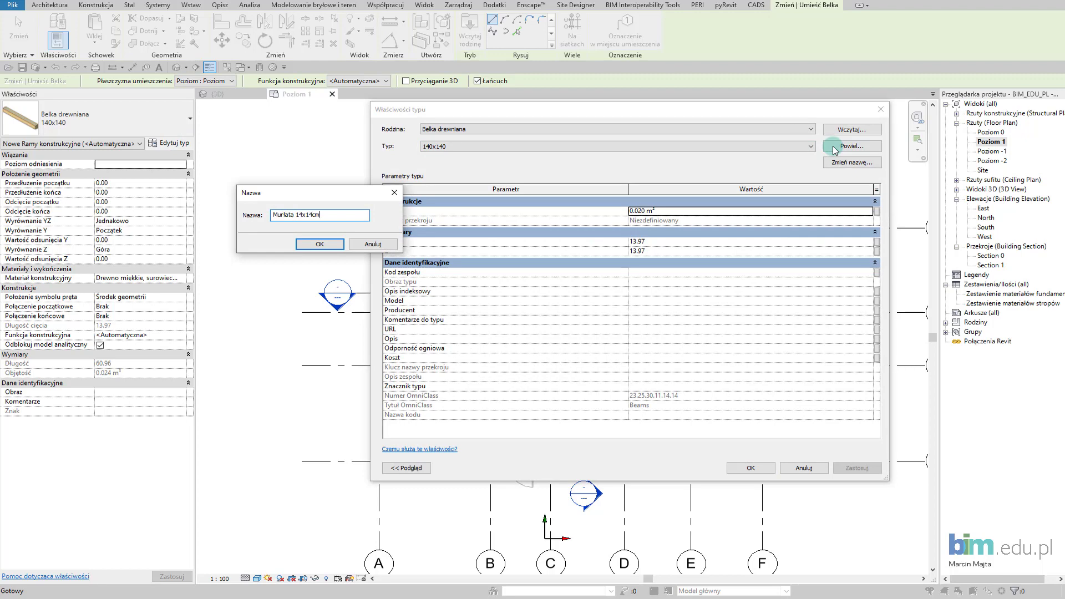
pyautogui.click(327, 244)
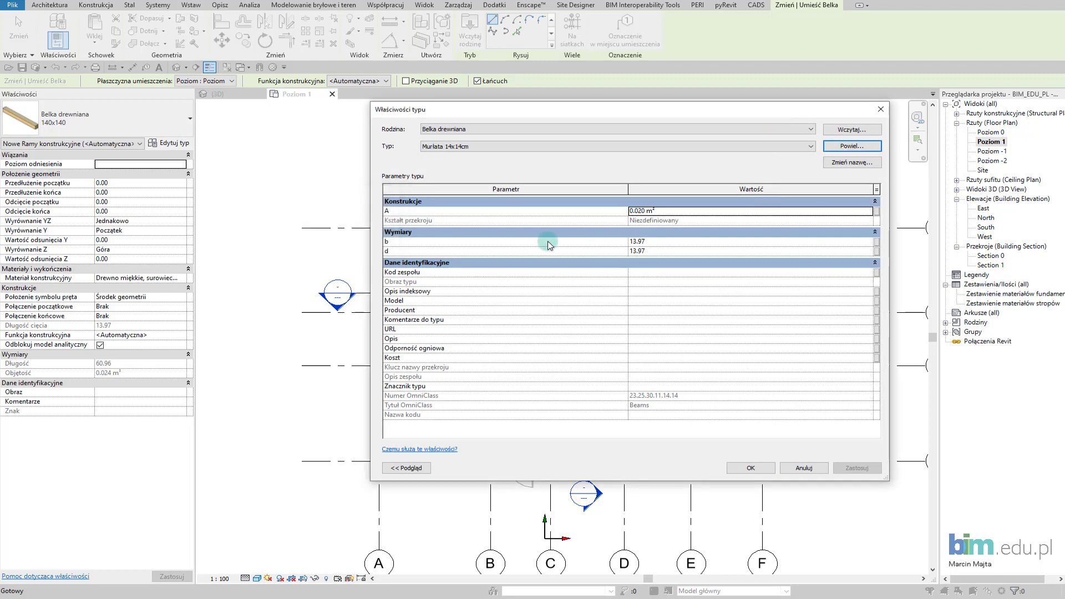
pyautogui.click(641, 242)
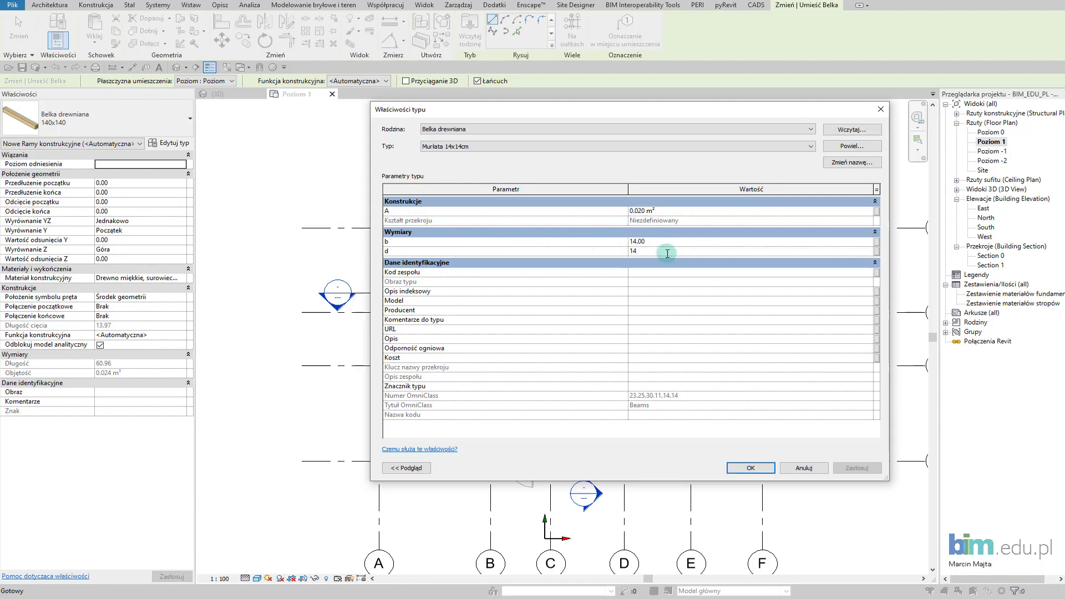
pyautogui.click(658, 309)
pyautogui.click(751, 468)
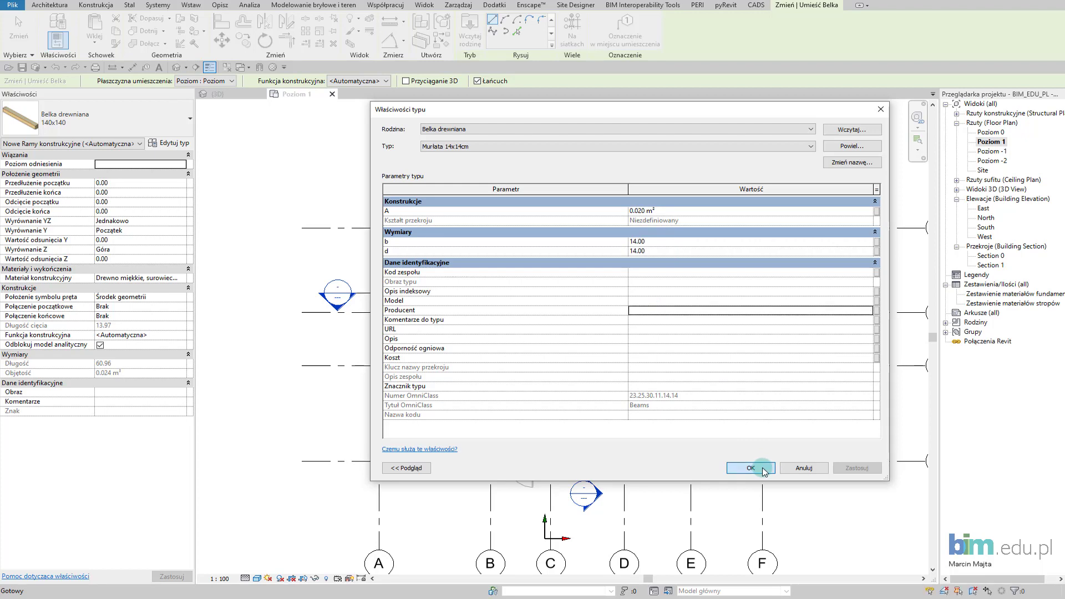
# Step: Draw a slightly slanted beam about 1180 cm long outside the upper exterior wall on the plan, and switch to the 3D view
pyautogui.moveTo(428, 188); pyautogui.dragTo(419, 223, button='middle')
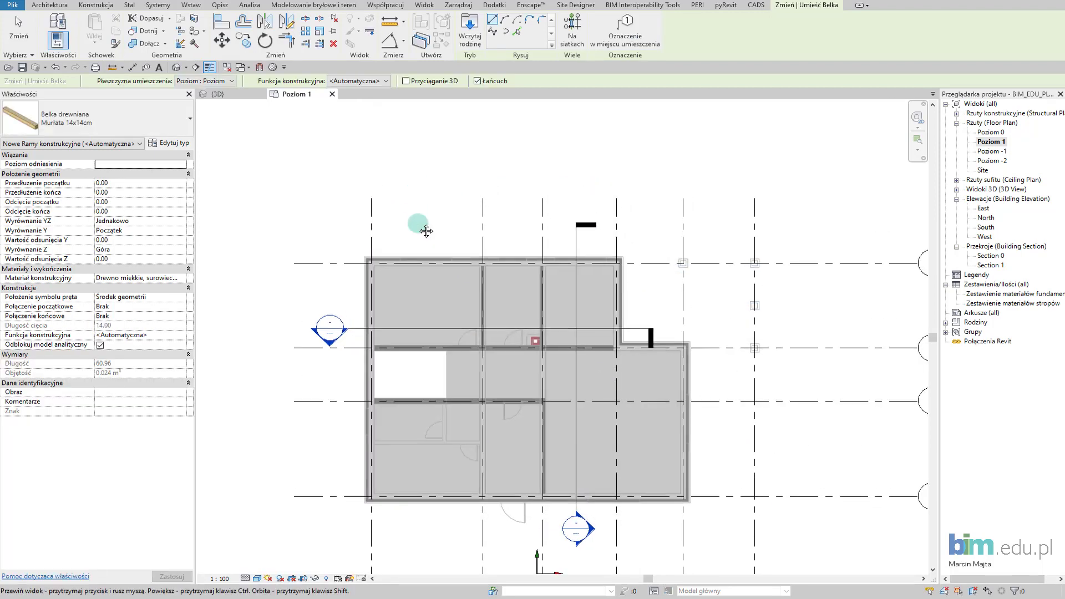
pyautogui.click(359, 225)
pyautogui.click(622, 238)
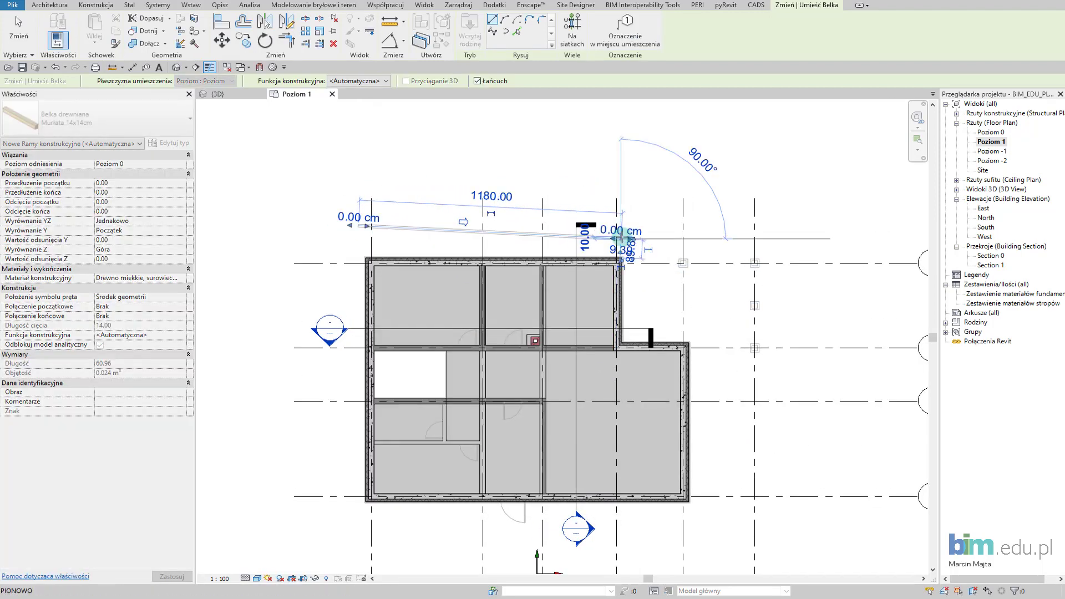
pyautogui.press('Escape')
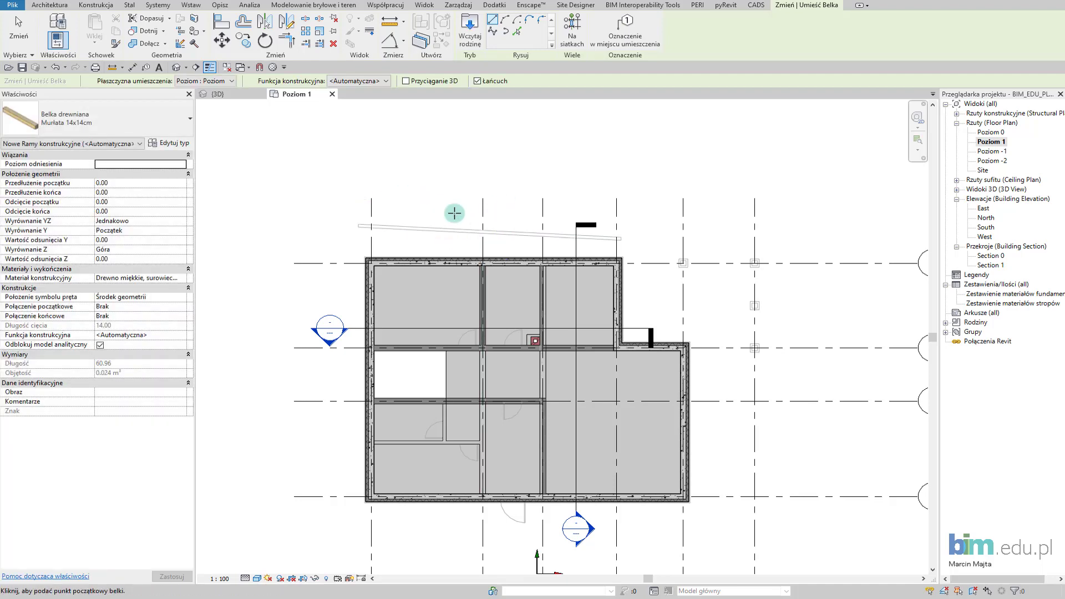
pyautogui.press('Escape')
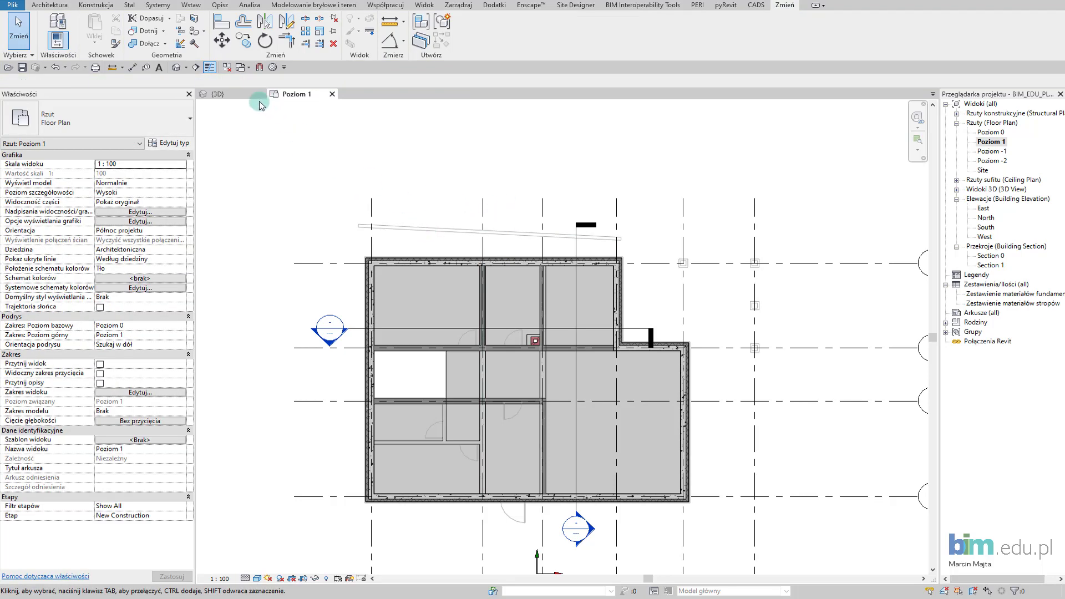
pyautogui.click(214, 94)
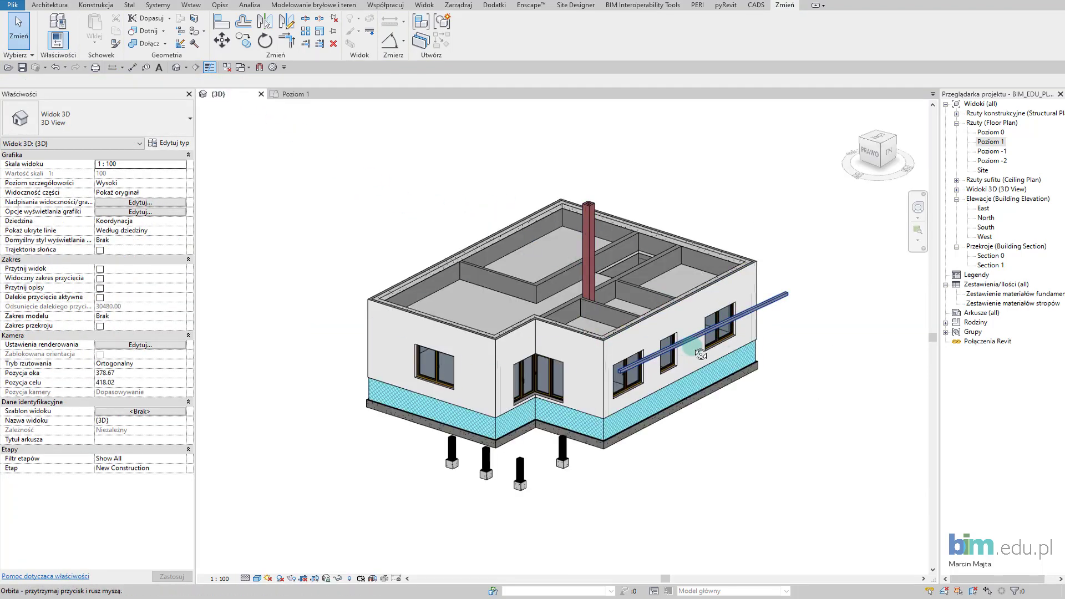
pyautogui.scroll(3, 700, 347)
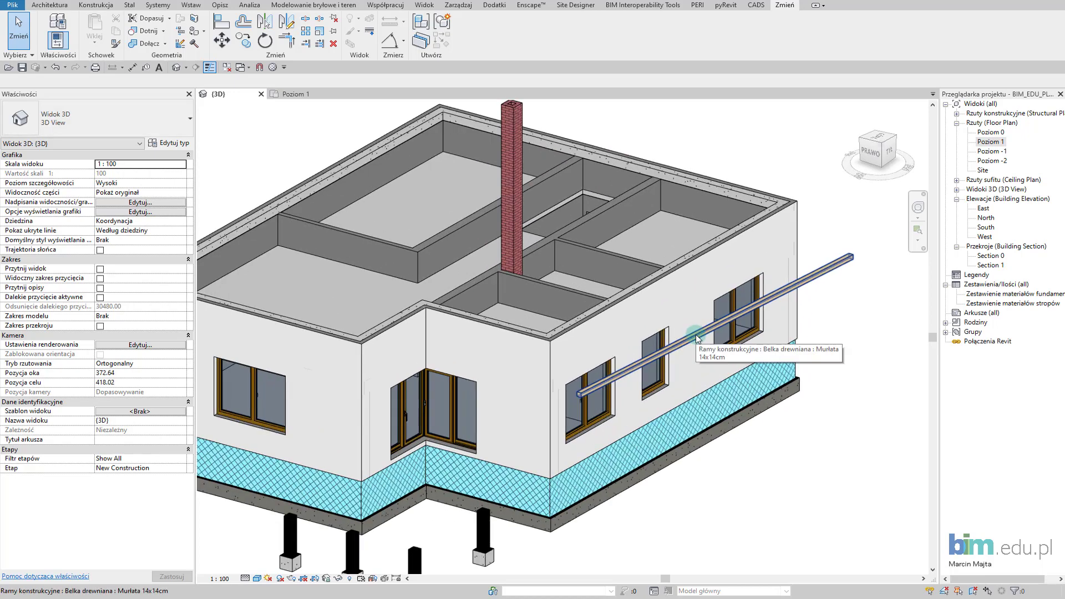
pyautogui.press('a')
pyautogui.press('l')
pyautogui.scroll(2, 600, 303)
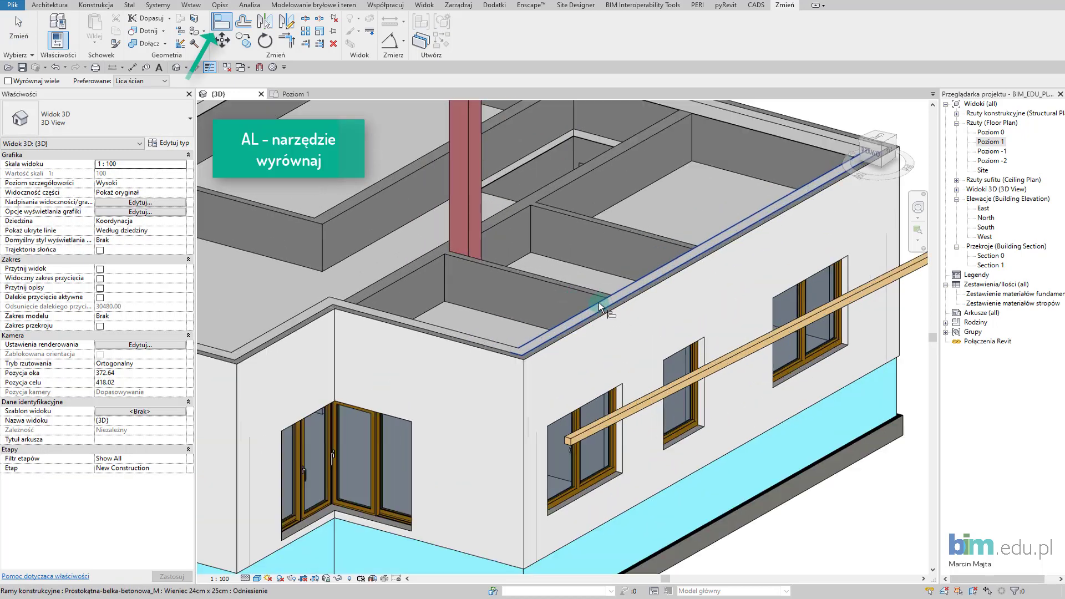
pyautogui.click(599, 302)
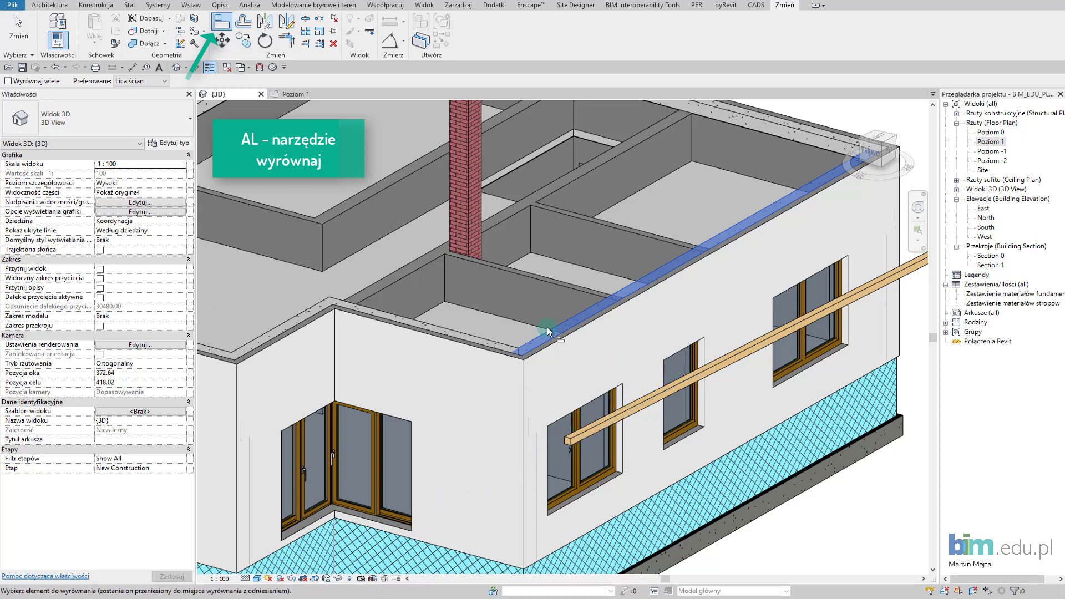
pyautogui.press('Escape')
pyautogui.press('Escape')
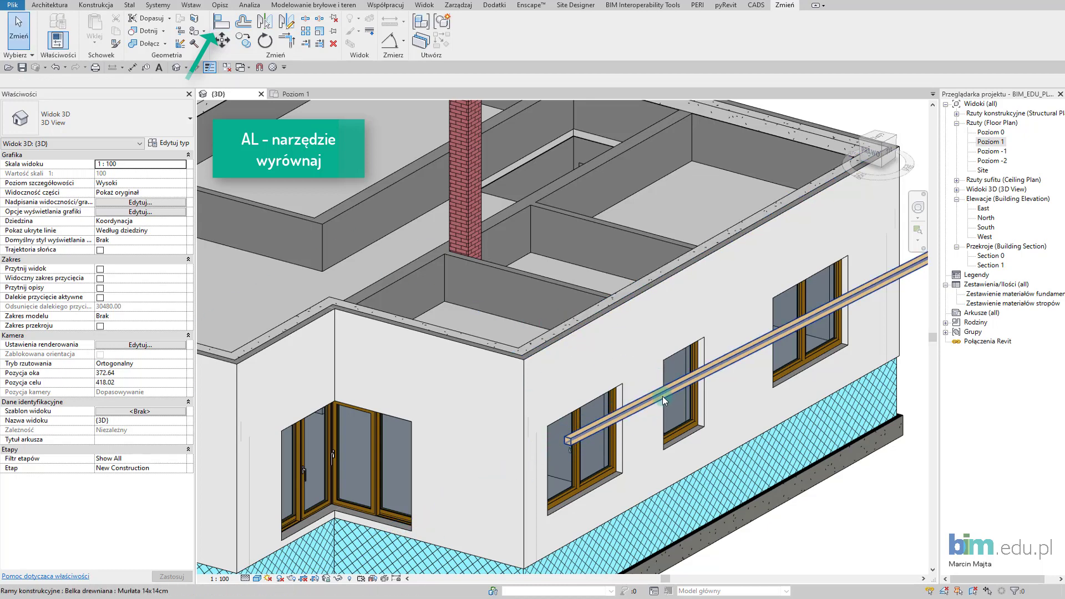
# Step: Set the start and end level offsets of the Murłata 14x14cm beam to 20
pyautogui.click(663, 399)
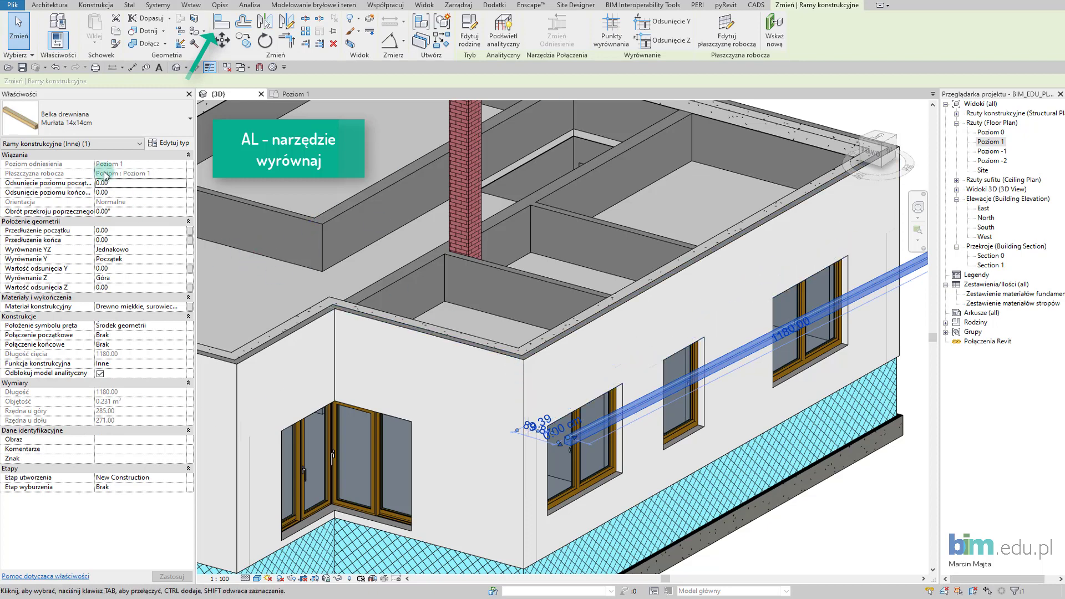
pyautogui.click(131, 188)
pyautogui.write('2')
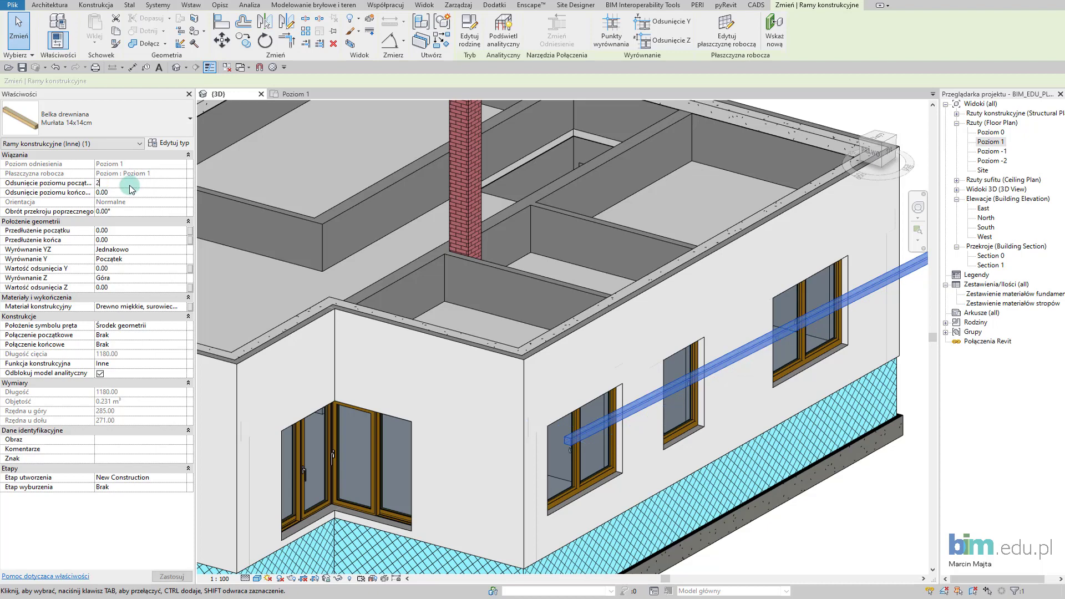
pyautogui.write('0')
pyautogui.press('Return')
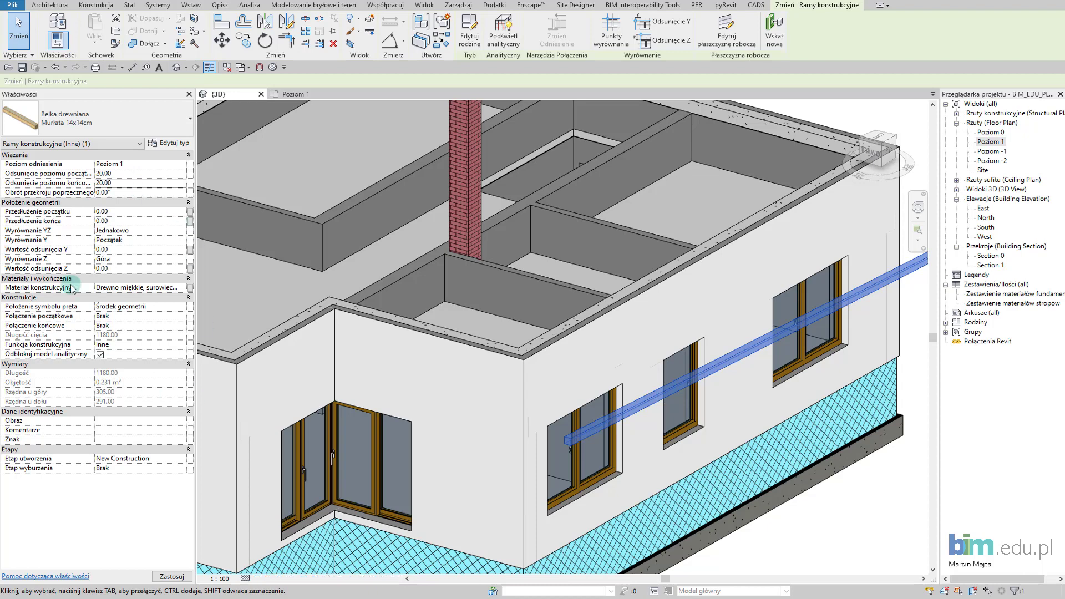
# Step: Align the timber beam in height with the top of the concrete ring beam on the adjacent wall
pyautogui.press('a')
pyautogui.press('l')
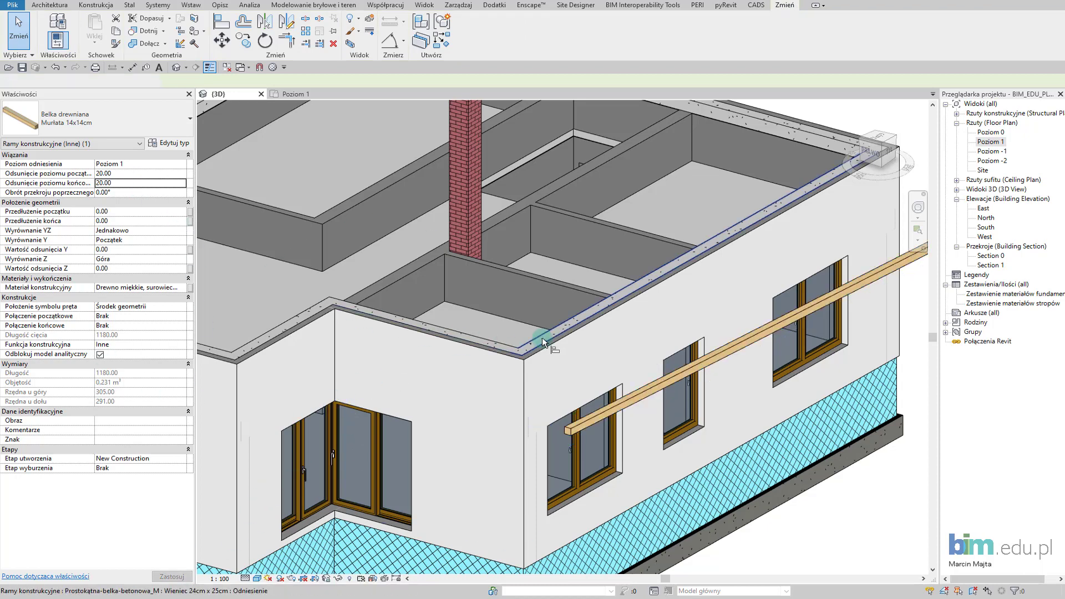
pyautogui.click(544, 340)
pyautogui.click(591, 427)
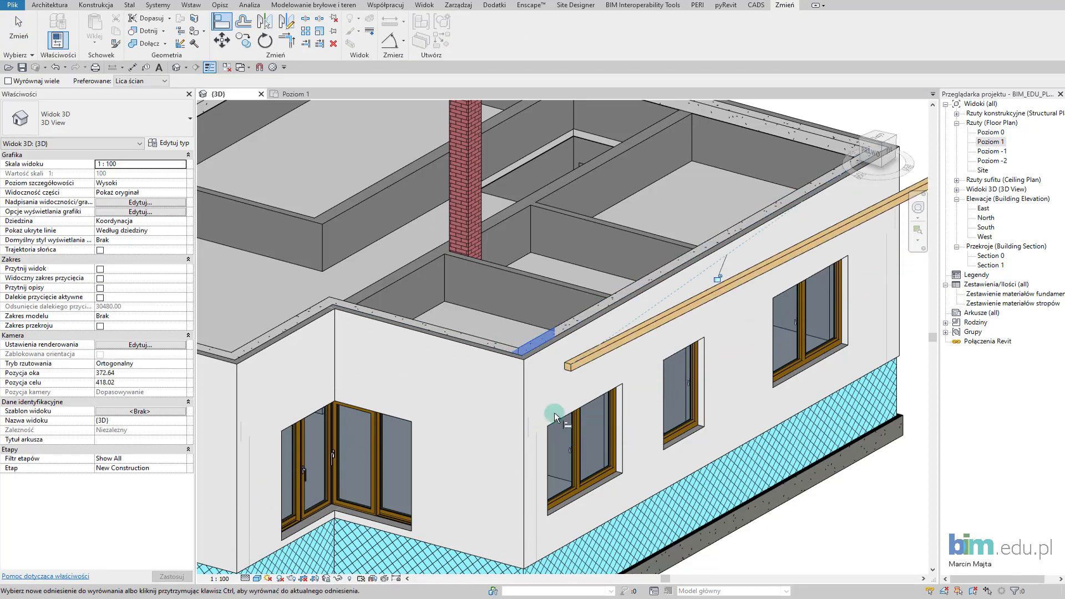
# Step: Open the Poziom 1 floor plan and set its view range cut plane offset to 160
pyautogui.click(290, 94)
pyautogui.press('Escape')
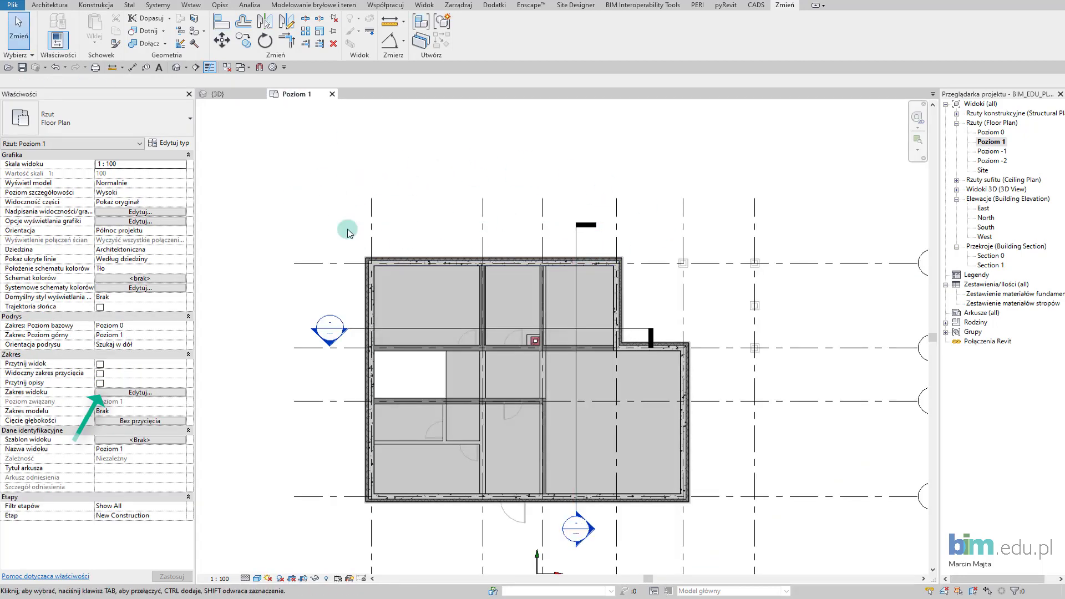
pyautogui.click(149, 392)
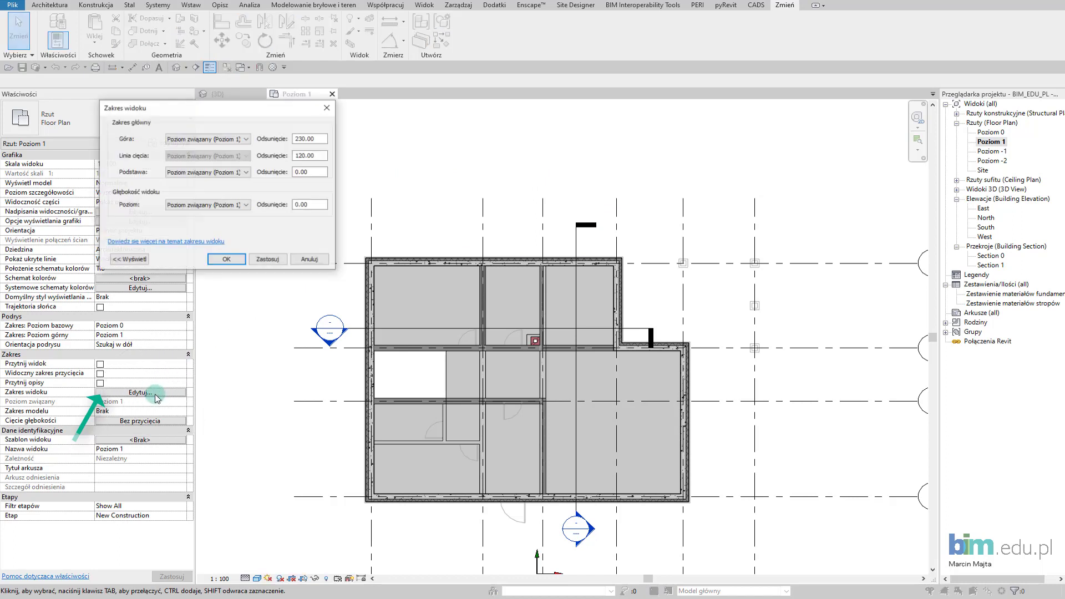
pyautogui.moveTo(317, 155); pyautogui.dragTo(282, 153)
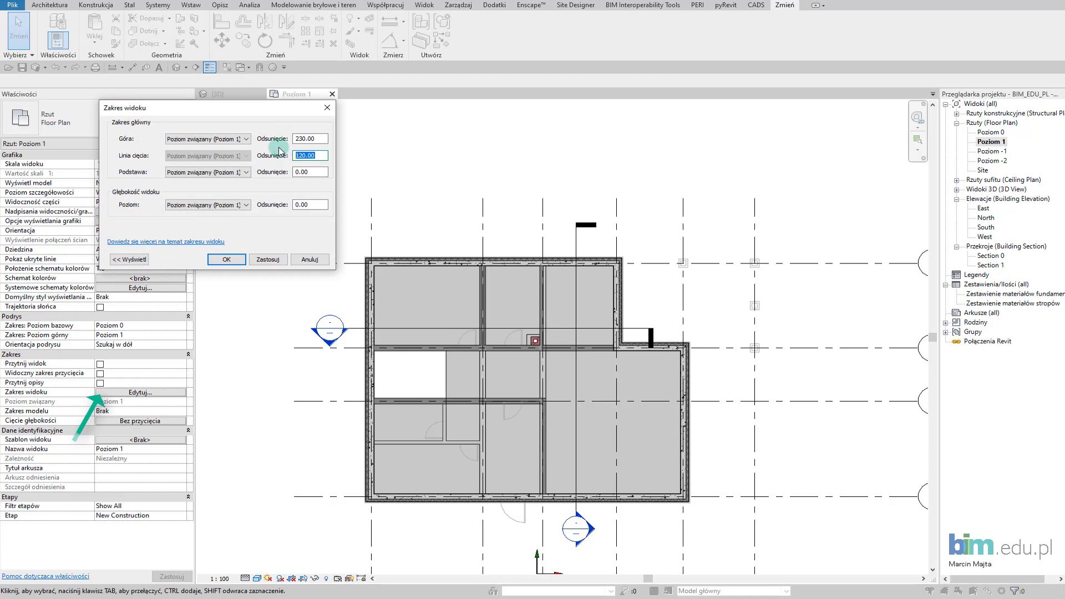
pyautogui.write('160')
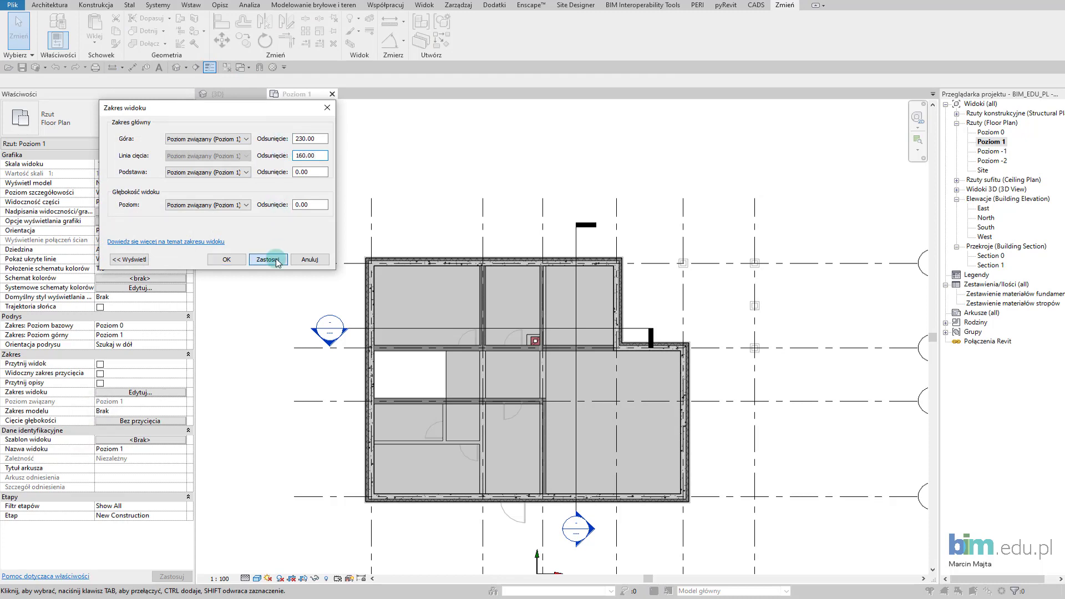
pyautogui.click(268, 260)
pyautogui.click(227, 259)
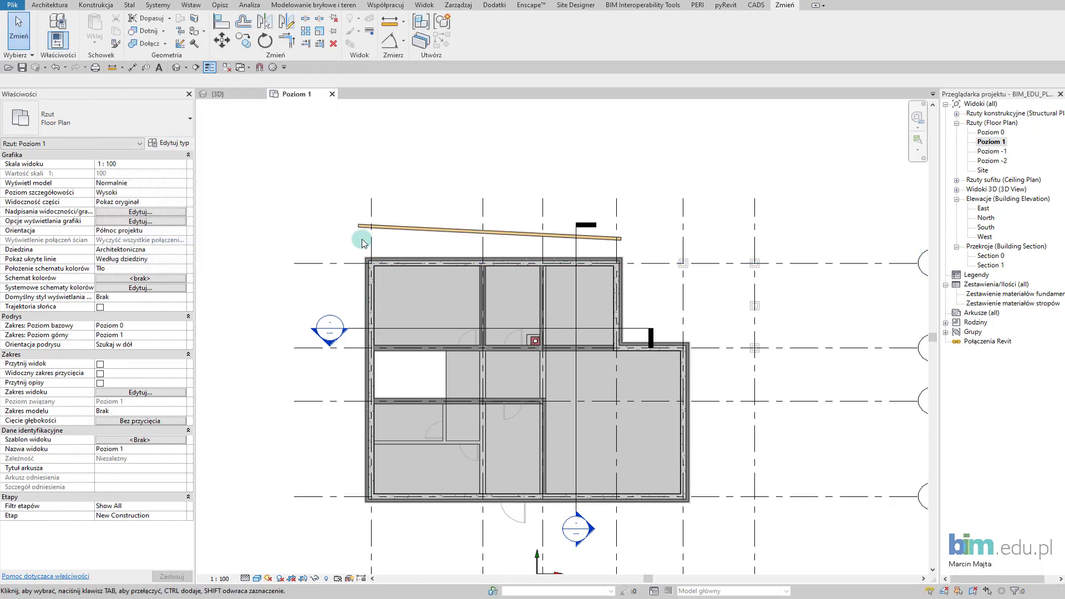
# Step: Align the slanted timber beam's centreline with the horizontal grid line along the upper exterior wall
pyautogui.press('a')
pyautogui.press('l')
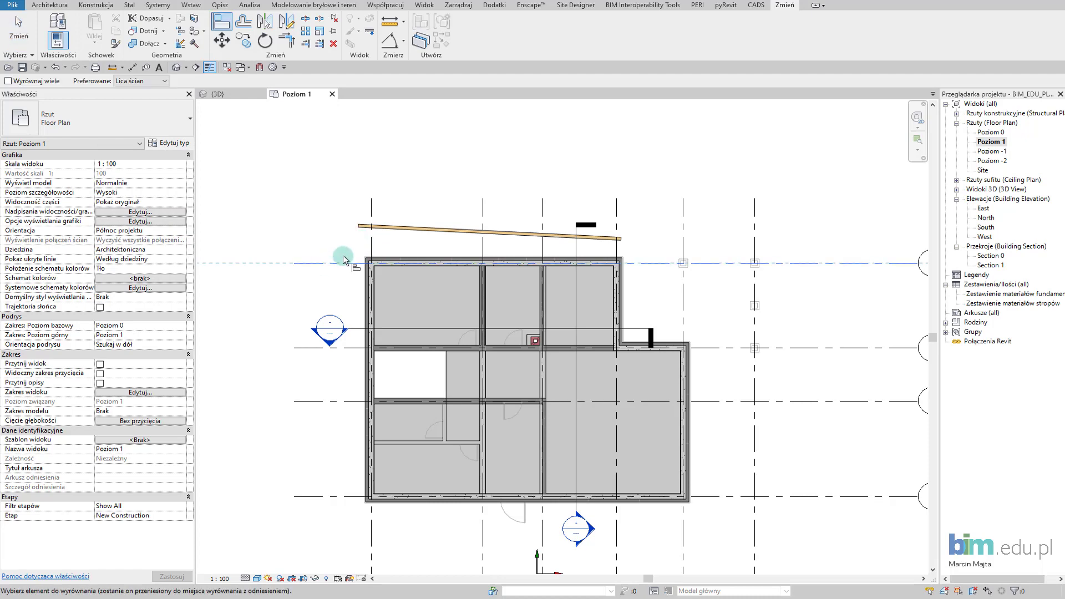
pyautogui.scroll(3, 360, 227)
pyautogui.scroll(5, 381, 228)
pyautogui.click(383, 224)
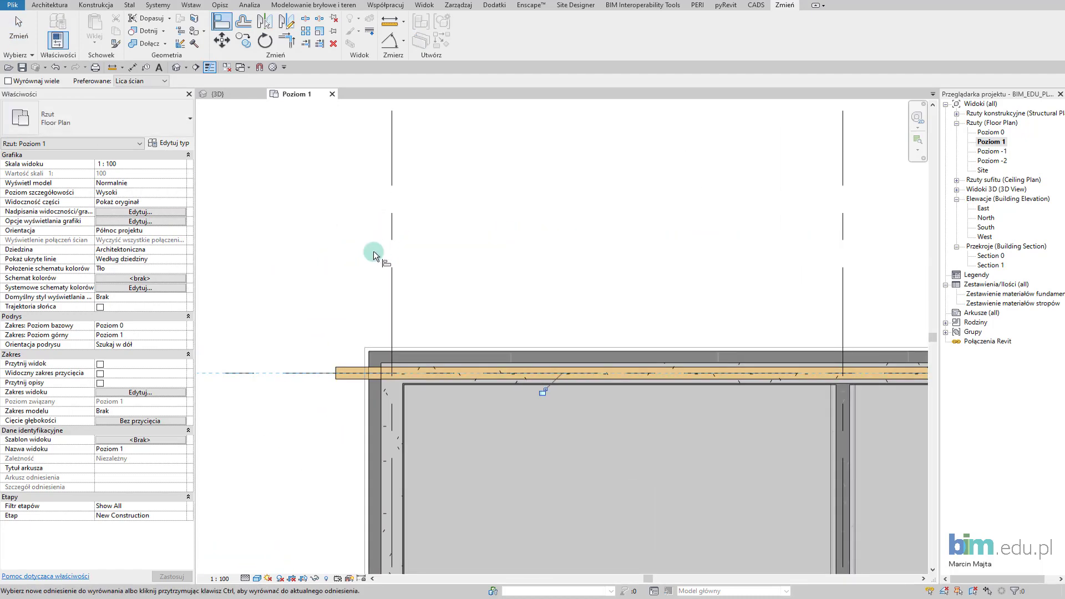
pyautogui.scroll(-3, 382, 263)
pyautogui.scroll(-2, 383, 267)
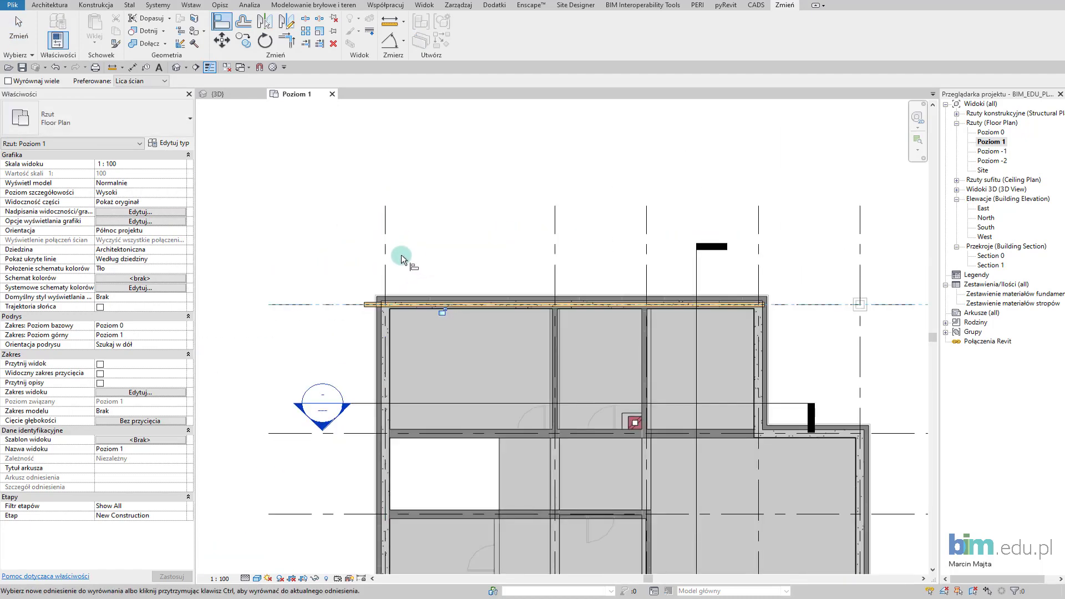
pyautogui.press('Escape')
pyautogui.press('Escape')
# Step: Draw model lines from the building's upper-left outer corner, 80 cm horizontally outward and a short segment upward
pyautogui.press('i')
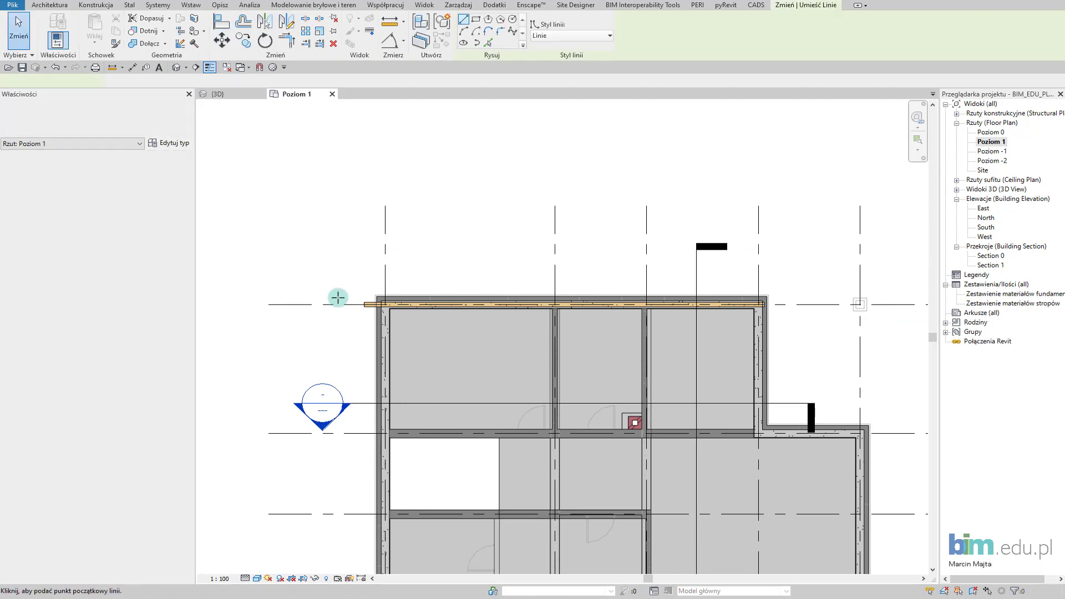
pyautogui.scroll(3, 338, 305)
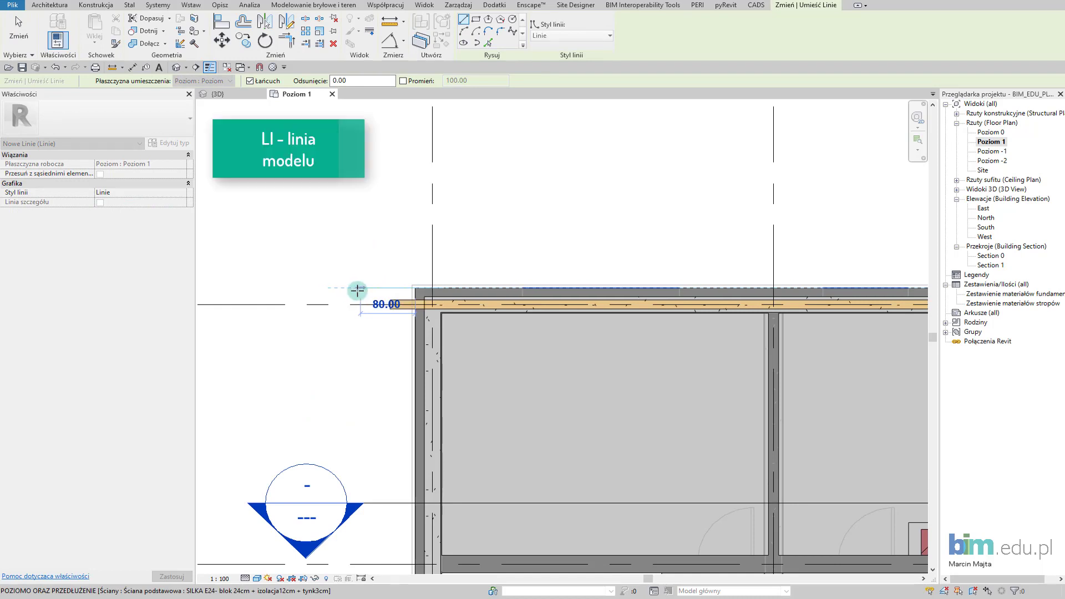
pyautogui.click(353, 290)
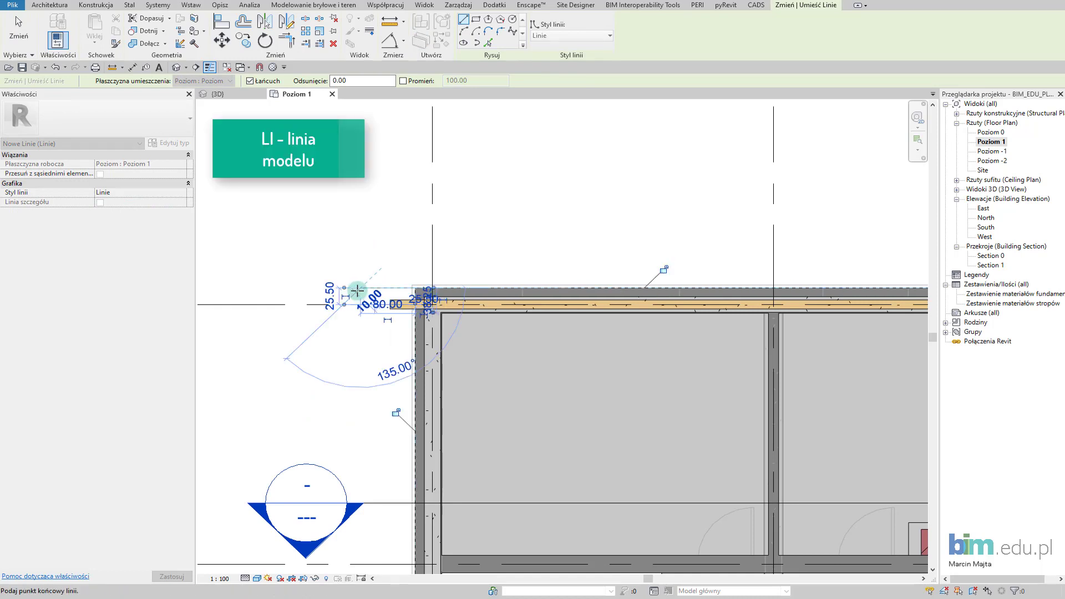
pyautogui.click(358, 262)
pyautogui.press('Escape')
# Step: Draw model lines from the building's lower-right outer corner: a short segment down, 80 cm horizontally outward, and about 30 cm up
pyautogui.scroll(-4, 416, 319)
pyautogui.moveTo(616, 383); pyautogui.dragTo(415, 240, button='middle')
pyautogui.scroll(7, 642, 458)
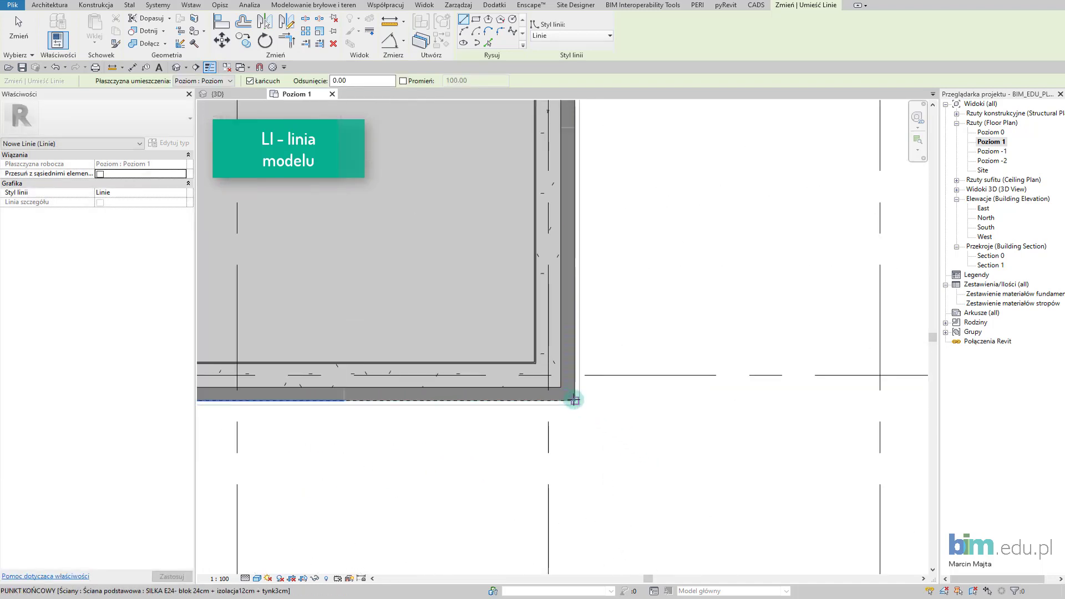
pyautogui.click(574, 404)
pyautogui.click(575, 448)
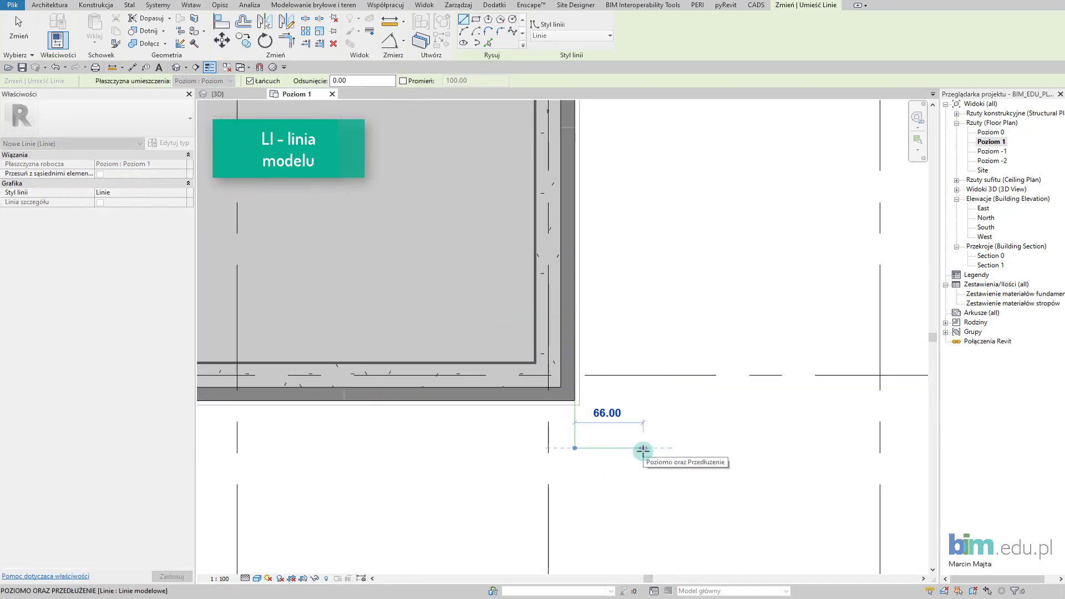
pyautogui.write('80')
pyautogui.press('Return')
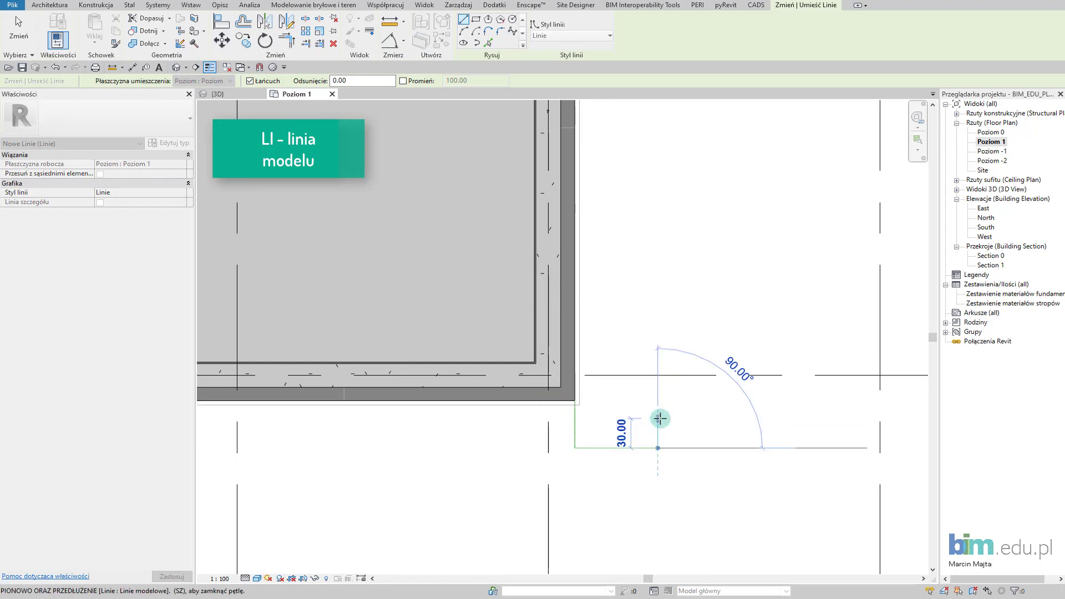
pyautogui.click(660, 419)
pyautogui.press('Escape')
pyautogui.scroll(-5, 478, 390)
pyautogui.moveTo(438, 381); pyautogui.dragTo(804, 459, button='middle')
pyautogui.scroll(1, 572, 325)
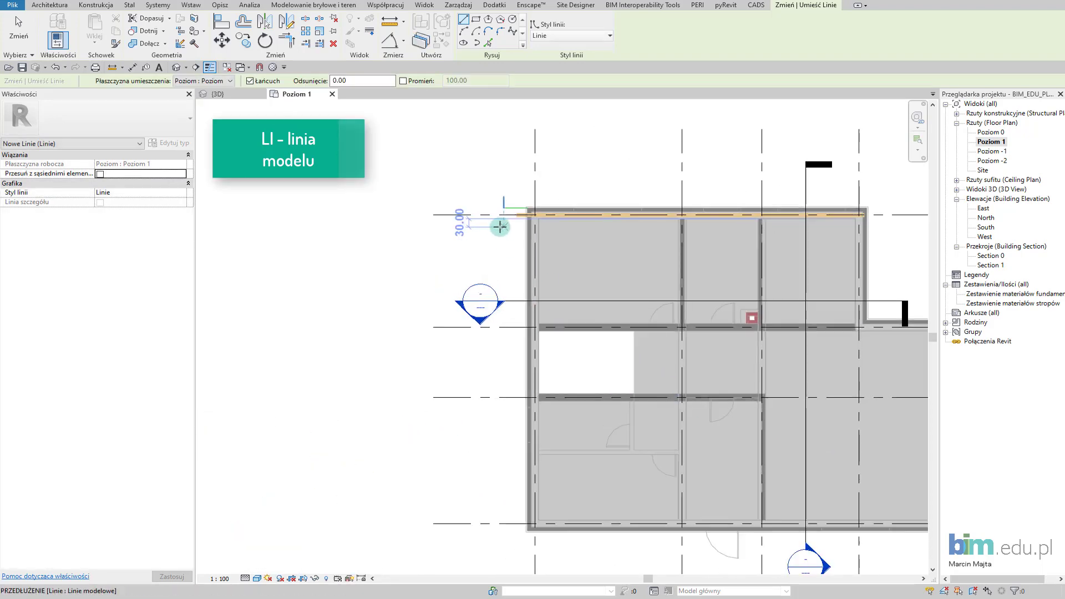
pyautogui.press('Escape')
pyautogui.moveTo(543, 233); pyautogui.dragTo(404, 207, button='middle')
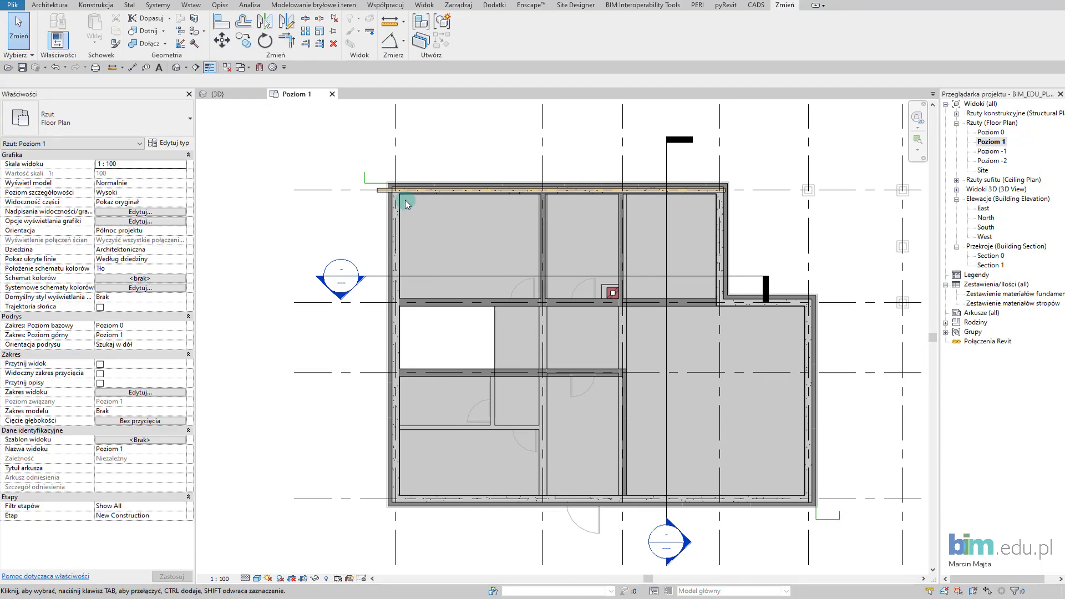
# Step: Extend both ends of the timber wall plate to the vertical model lines 80 cm beyond the outer walls
pyautogui.click(305, 45)
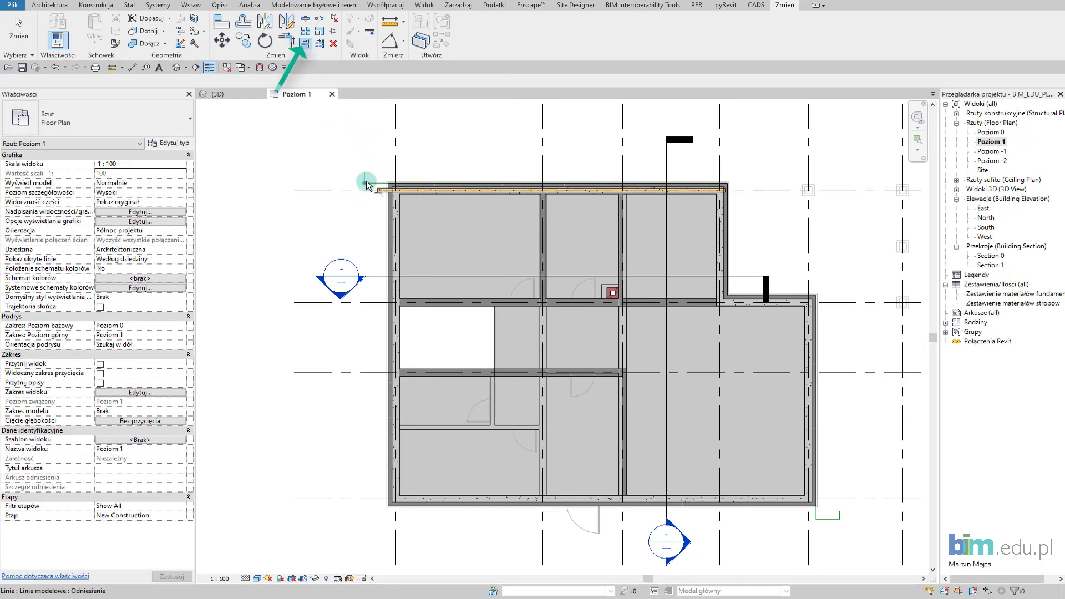
pyautogui.scroll(4, 365, 178)
pyautogui.click(400, 208)
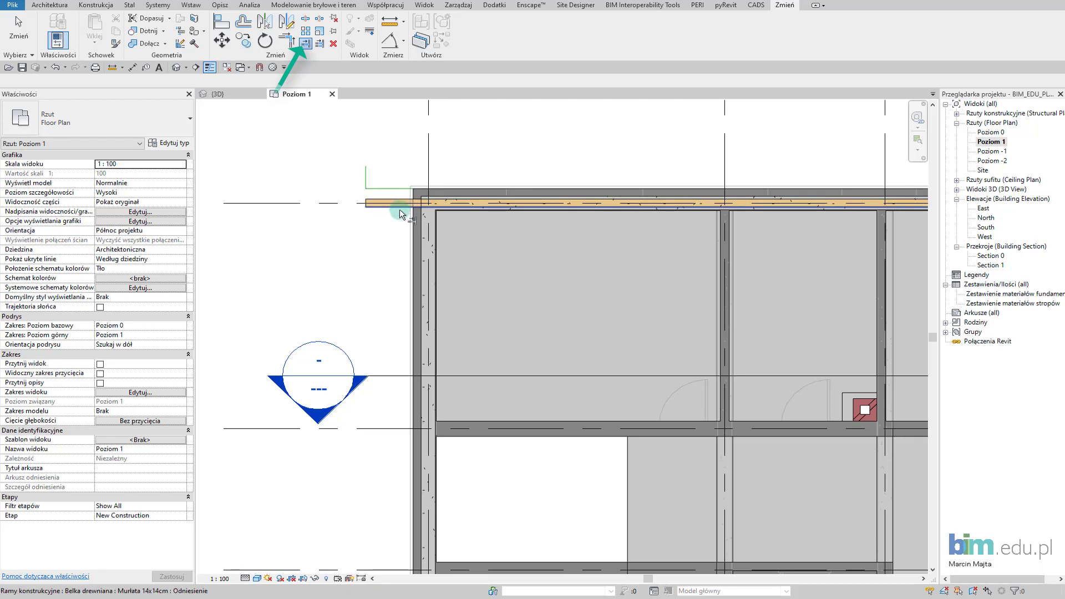
pyautogui.scroll(-5, 461, 306)
pyautogui.moveTo(655, 417); pyautogui.dragTo(524, 257, button='middle')
pyautogui.scroll(4, 740, 434)
pyautogui.click(769, 411)
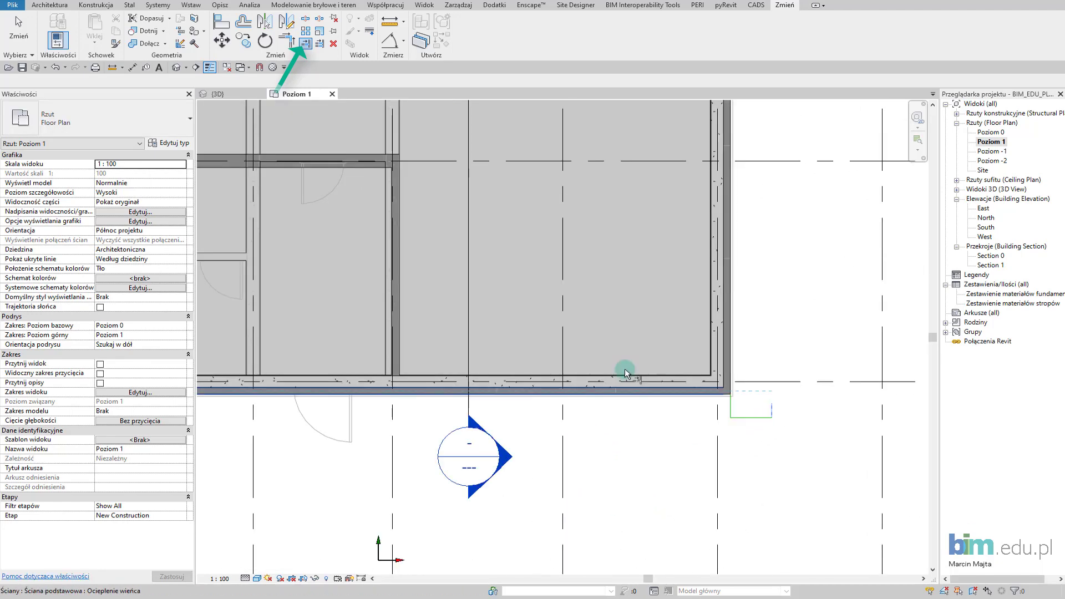
pyautogui.scroll(-3, 531, 334)
pyautogui.moveTo(522, 334); pyautogui.dragTo(606, 477, button='middle')
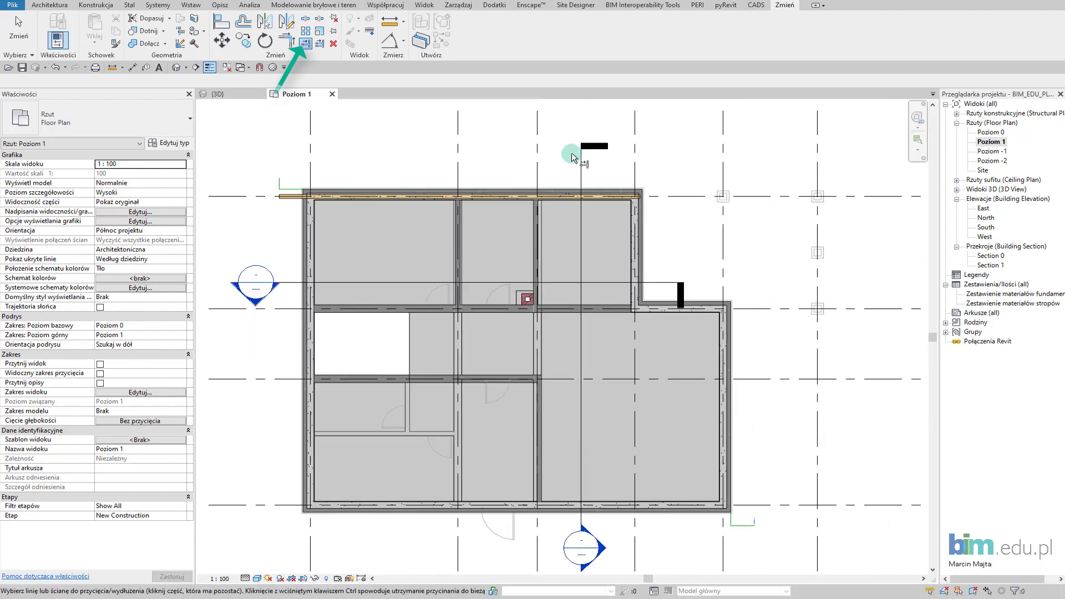
pyautogui.click(578, 196)
pyautogui.press('Escape')
pyautogui.press('Escape')
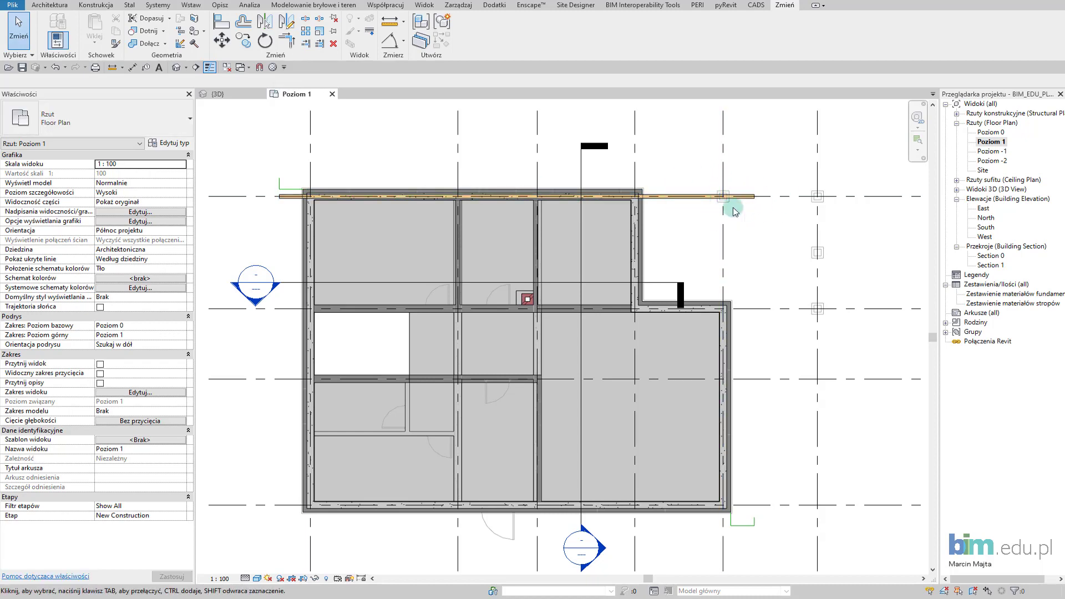
# Step: Delete the auxiliary model lines at the upper-left and lower-right corners of the building
pyautogui.scroll(5, 278, 191)
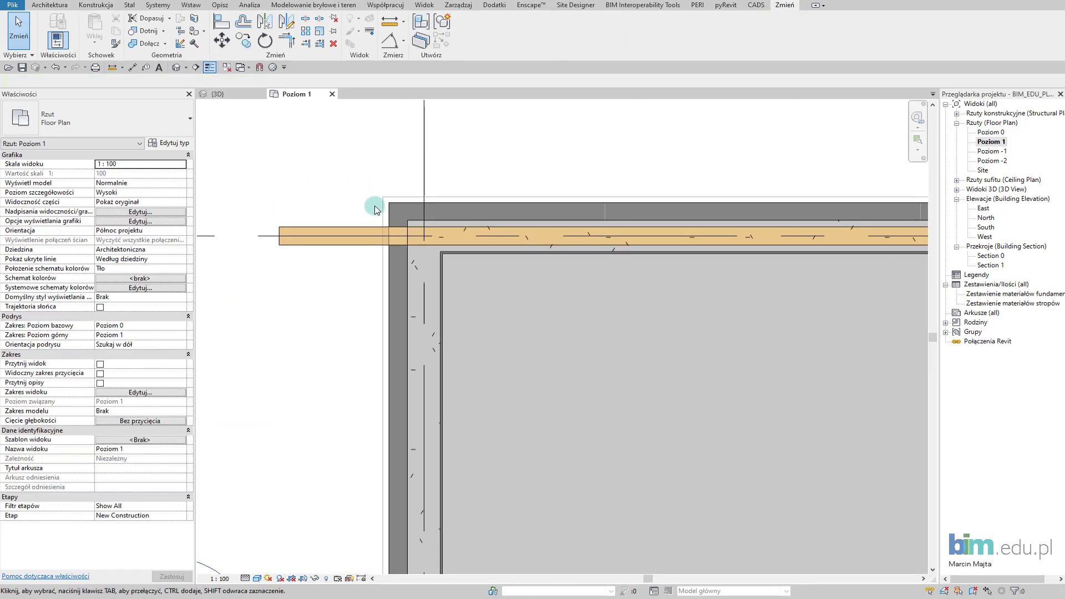
pyautogui.scroll(-4, 389, 213)
pyautogui.scroll(-3, 462, 211)
pyautogui.scroll(6, 682, 336)
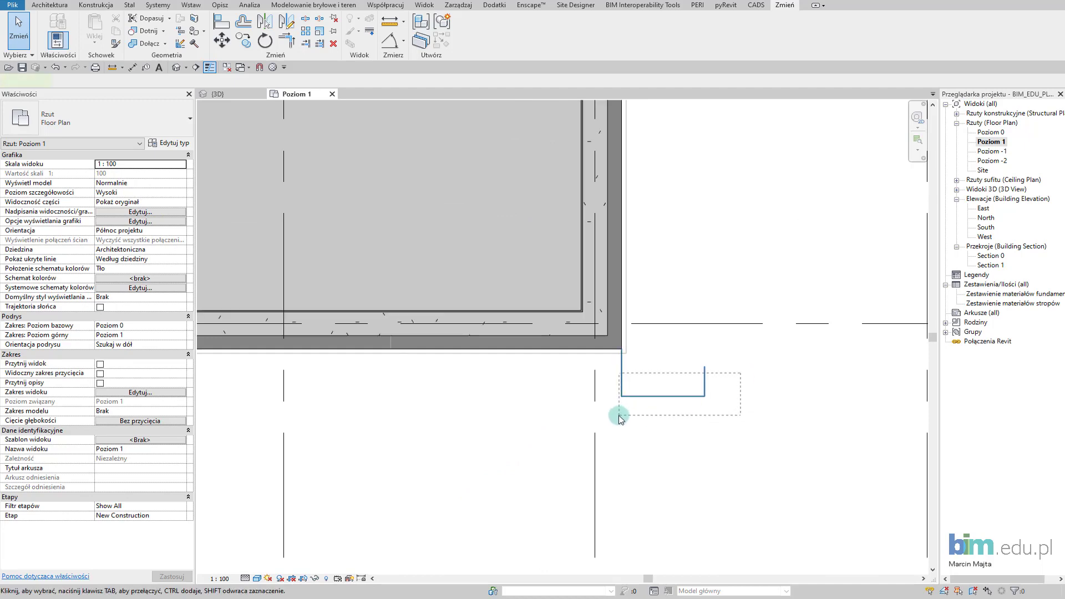
pyautogui.scroll(-4, 586, 361)
pyautogui.scroll(-1, 485, 297)
pyautogui.moveTo(484, 296); pyautogui.dragTo(651, 402, button='middle')
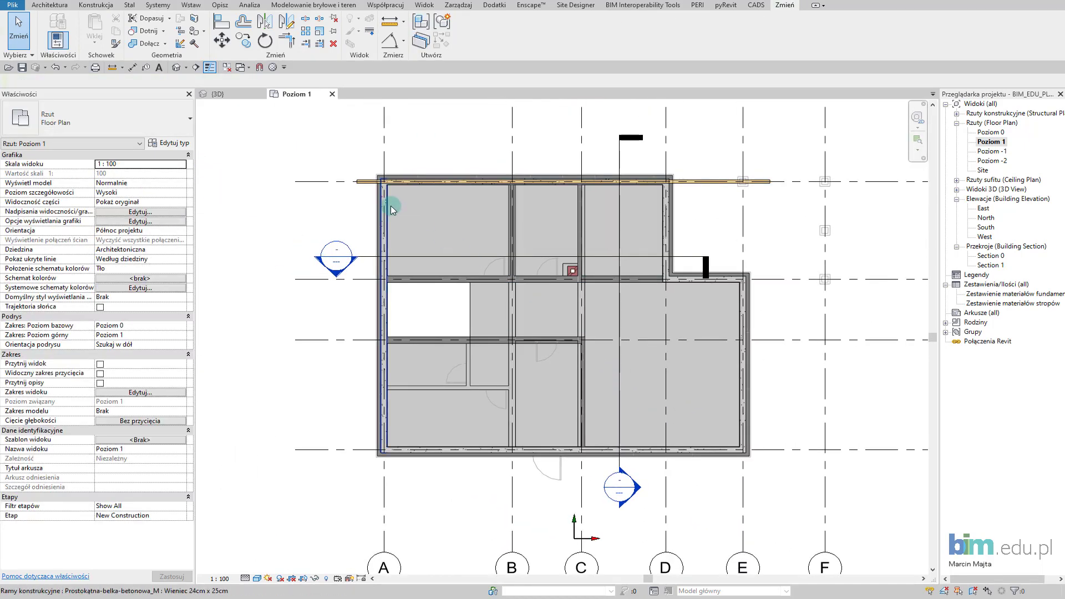
# Step: Copy the Murłata 14x14cm beam from the upper wall's grid line down to the lower exterior wall's grid line
pyautogui.click(357, 190)
pyautogui.press('c')
pyautogui.press('o')
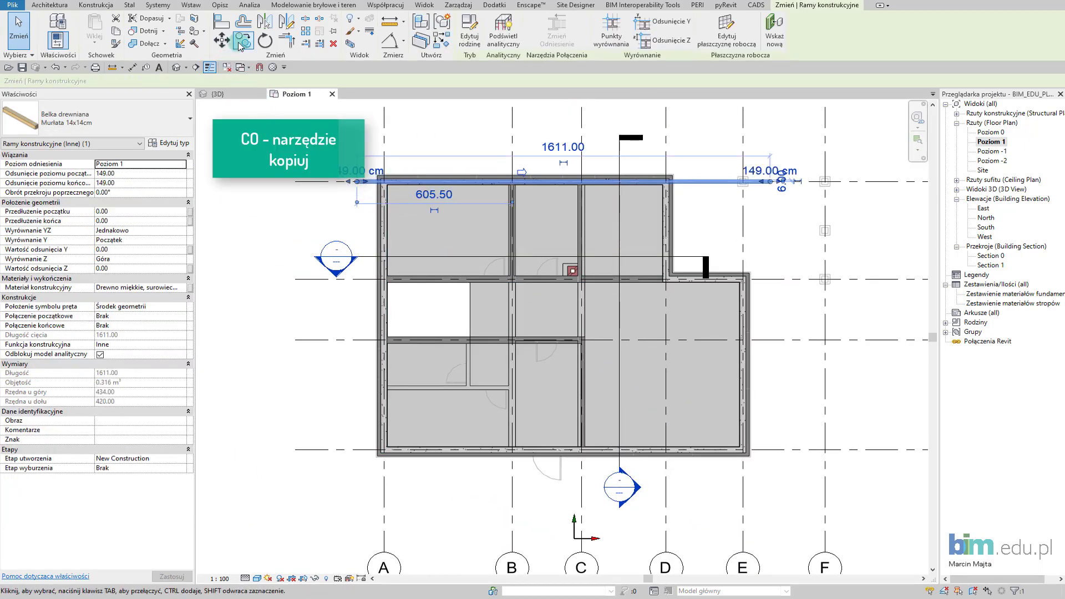
pyautogui.click(296, 184)
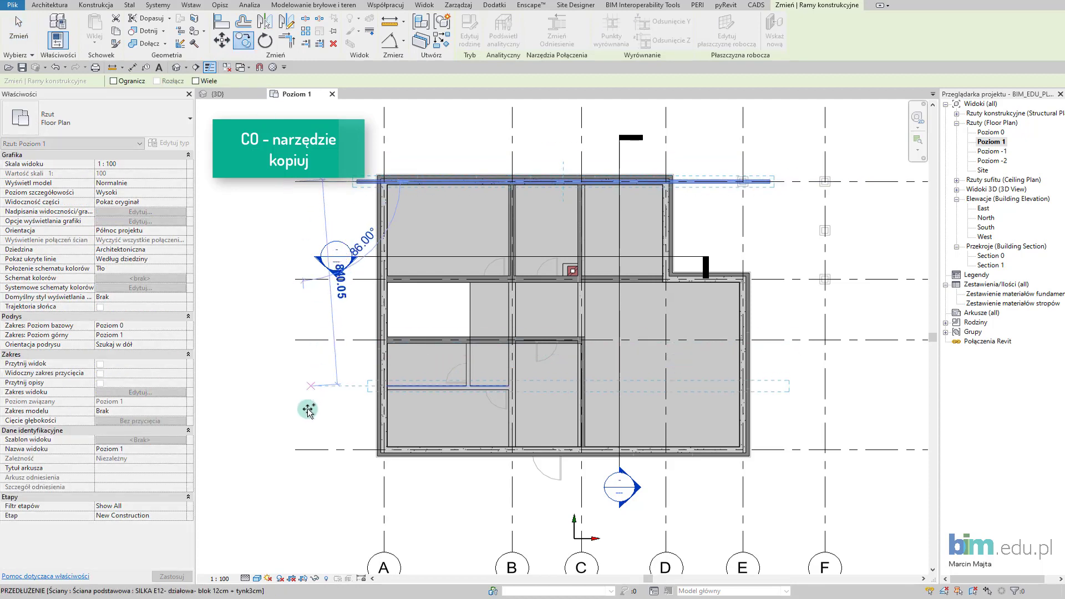
pyautogui.click(298, 449)
pyautogui.press('Escape')
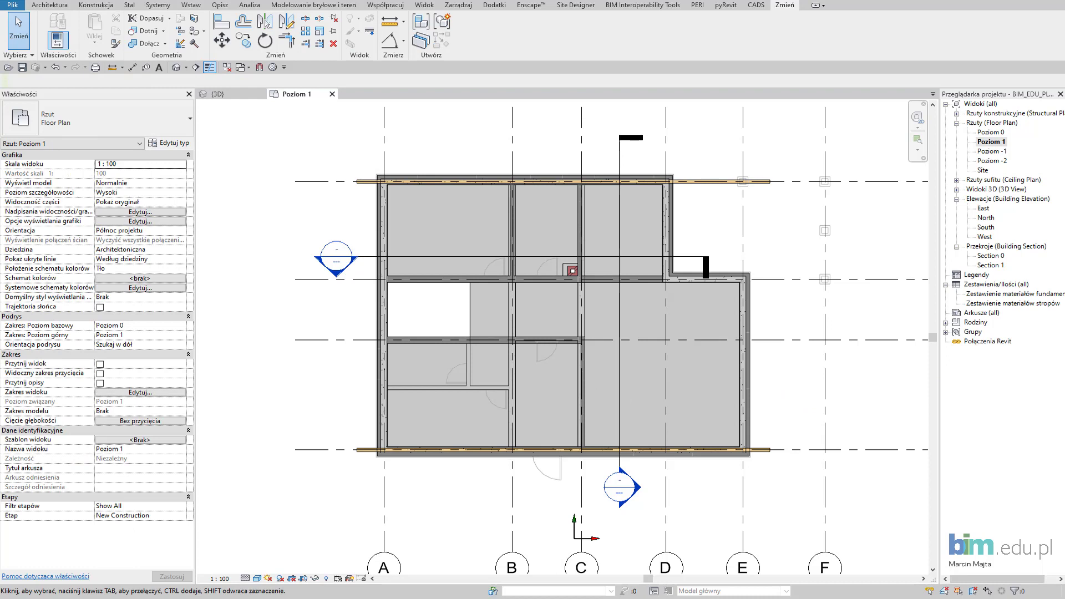
pyautogui.moveTo(714, 444); pyautogui.dragTo(730, 471, button='middle')
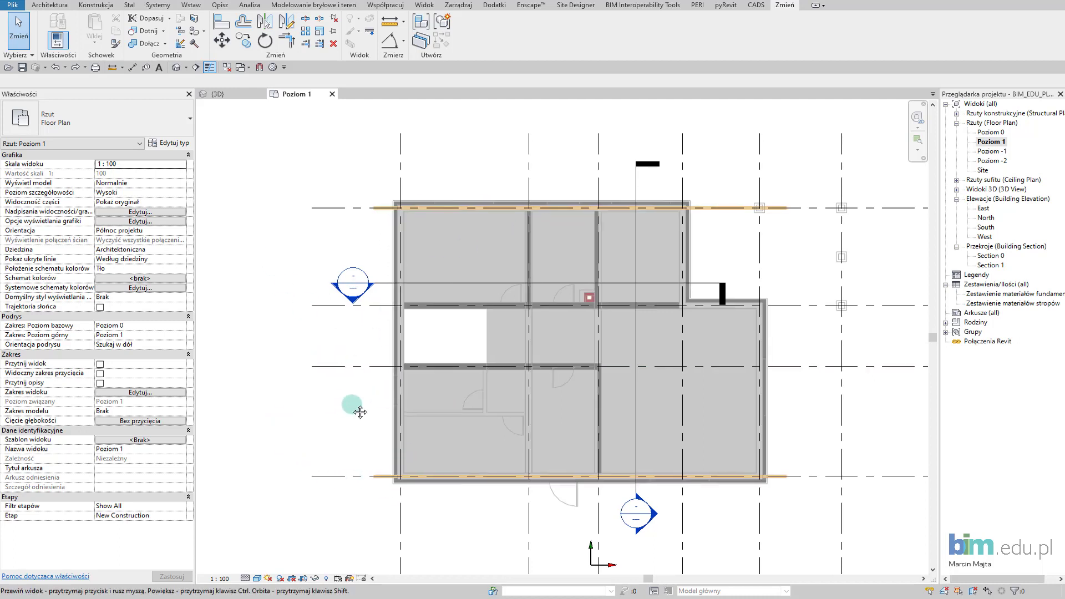
pyautogui.moveTo(352, 405); pyautogui.dragTo(367, 412, button='middle')
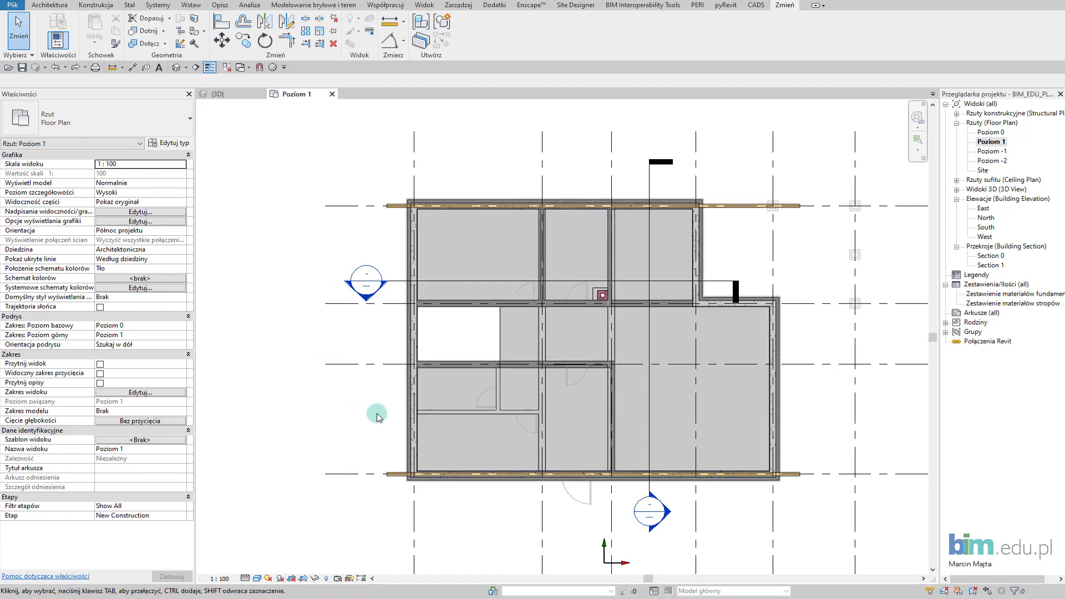
pyautogui.moveTo(368, 394); pyautogui.dragTo(366, 409, button='middle')
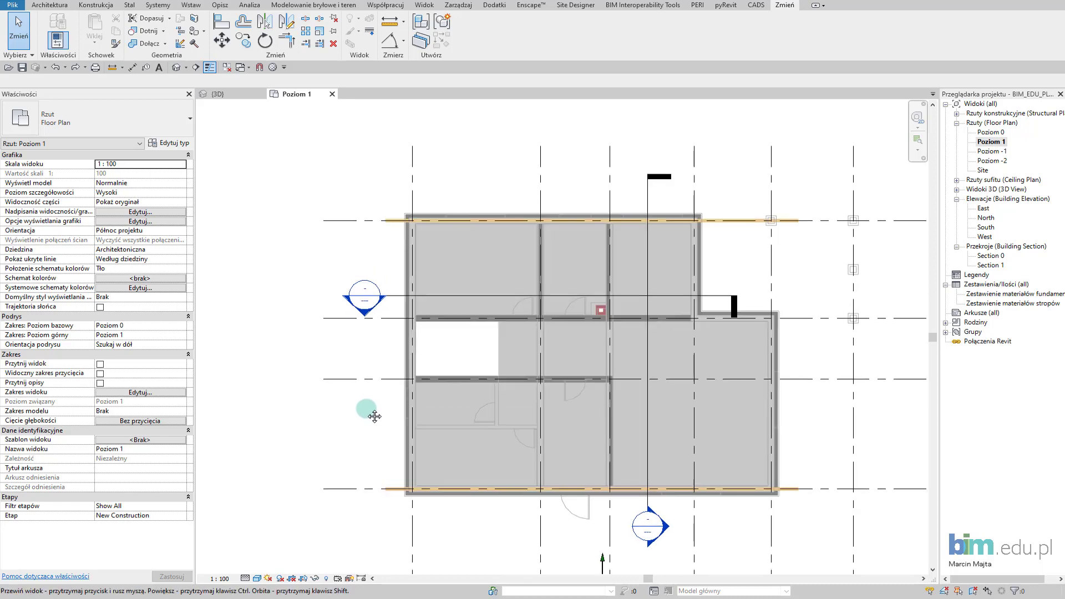
# Step: Create a vertical building section just inside the left exterior wall, running from below the lower wall to above the upper wall
pyautogui.scroll(1, 368, 409)
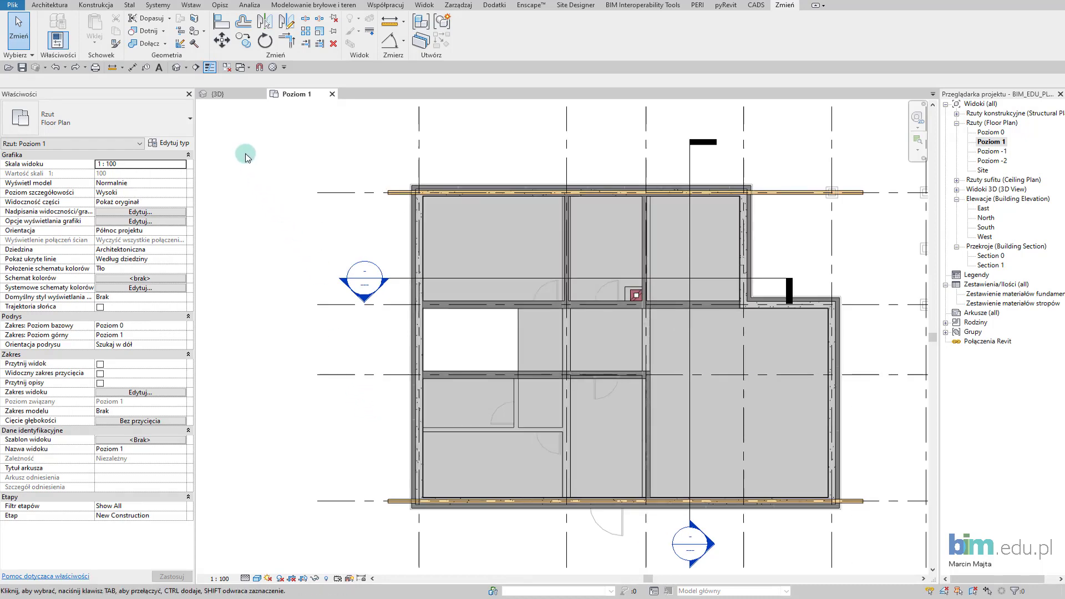
pyautogui.click(195, 67)
pyautogui.click(436, 167)
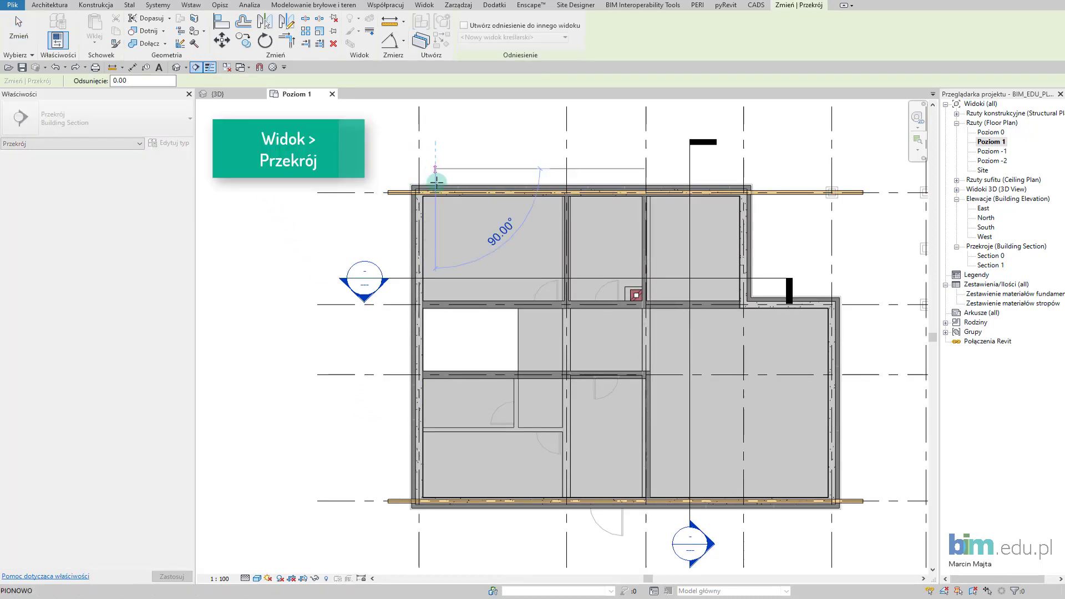
pyautogui.press('Escape')
pyautogui.click(440, 521)
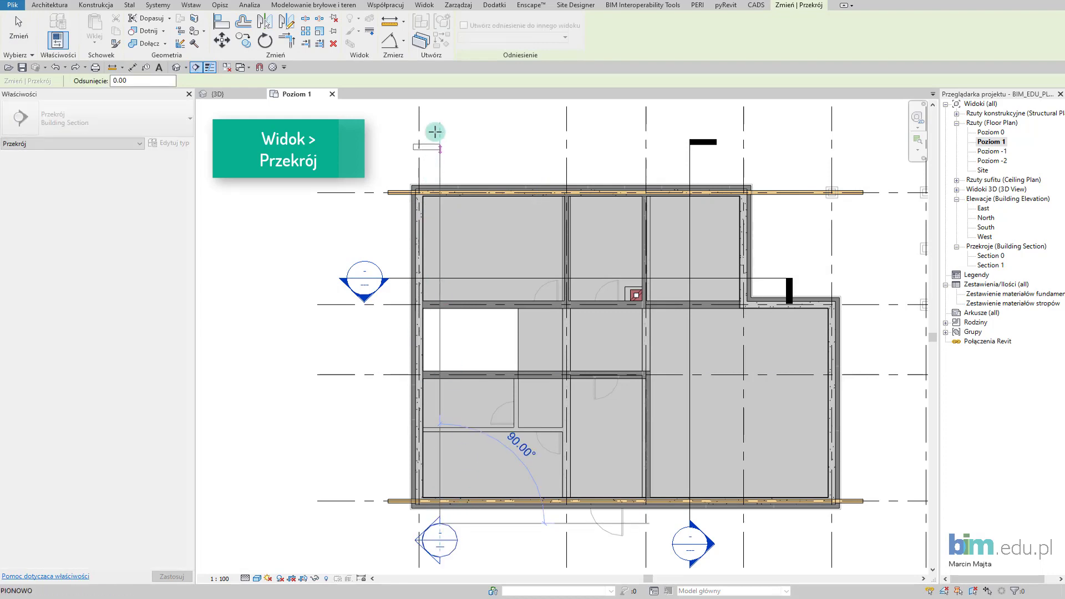
pyautogui.click(439, 146)
pyautogui.click(395, 262)
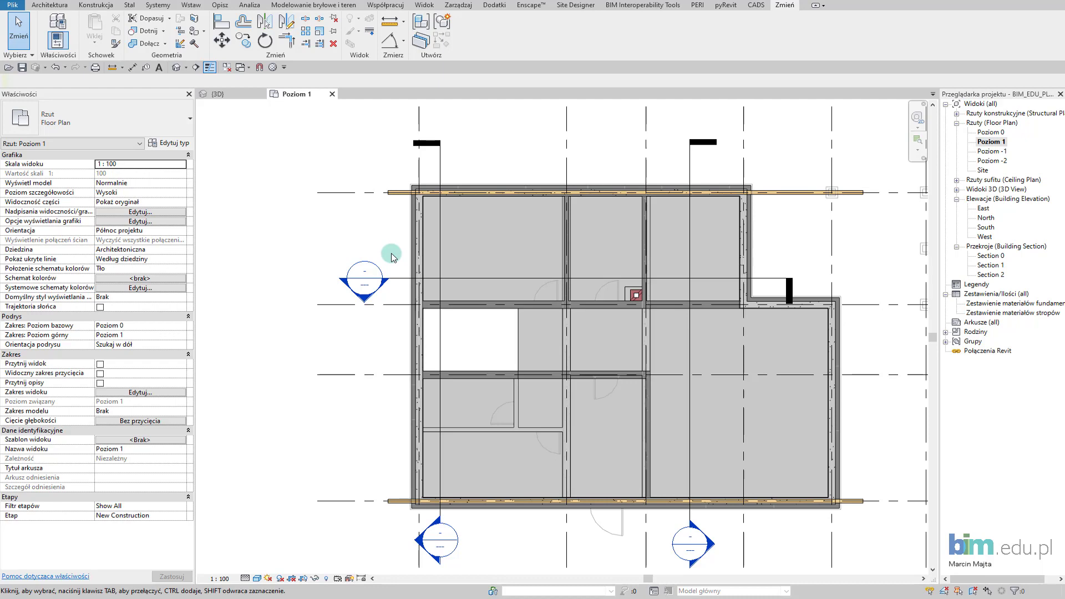
# Step: Draw a vertical reference plane just inside the left exterior wall, from below the lower wall to above the upper wall
pyautogui.press('r')
pyautogui.press('p')
pyautogui.scroll(2, 417, 517)
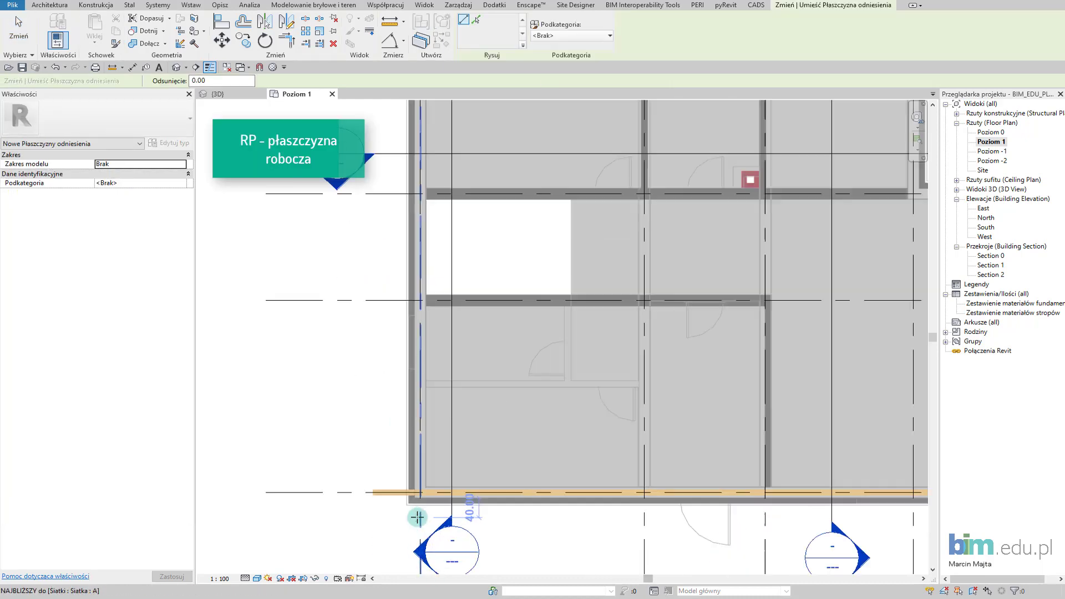
pyautogui.scroll(5, 425, 517)
pyautogui.click(440, 523)
pyautogui.scroll(-10, 422, 323)
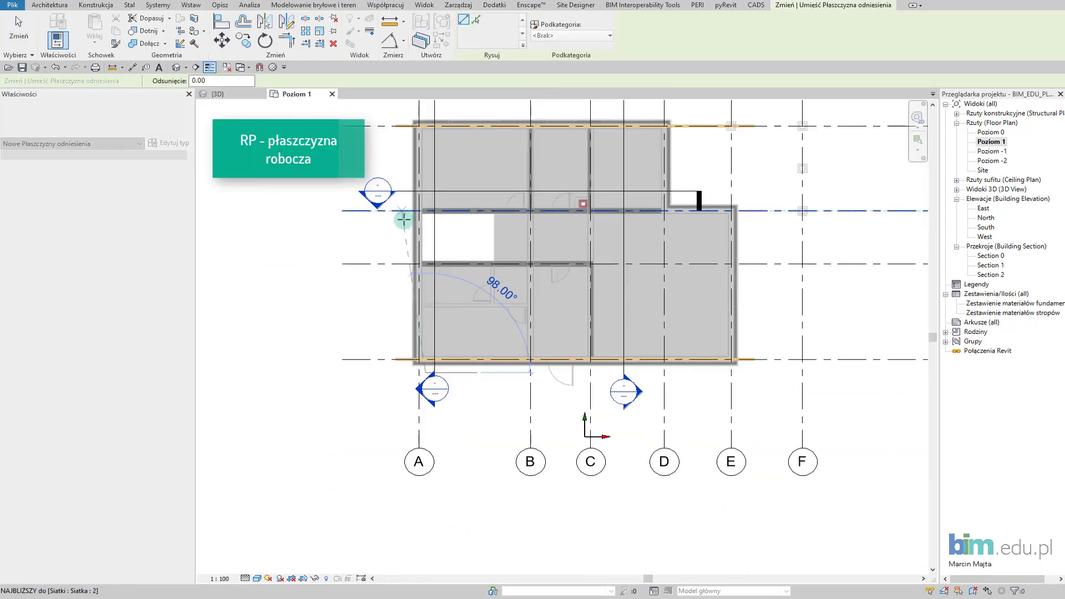
pyautogui.moveTo(404, 219); pyautogui.dragTo(411, 361, button='middle')
pyautogui.click(435, 199)
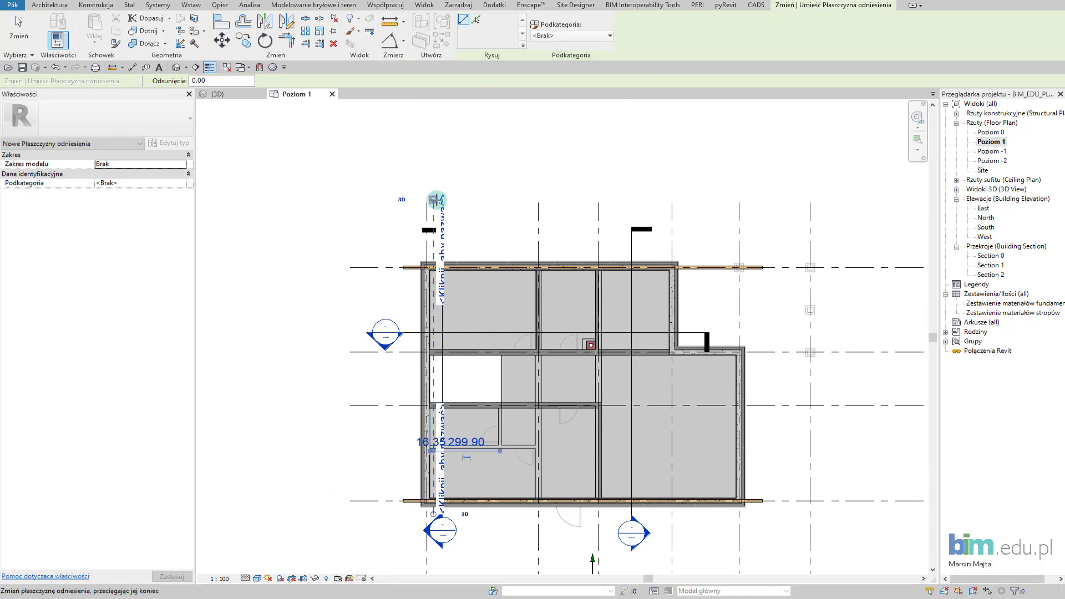
pyautogui.press('Escape')
pyautogui.press('Escape')
# Step: Name the new reference plane "Więźba pomoc krokiew"
pyautogui.click(434, 211)
pyautogui.click(444, 218)
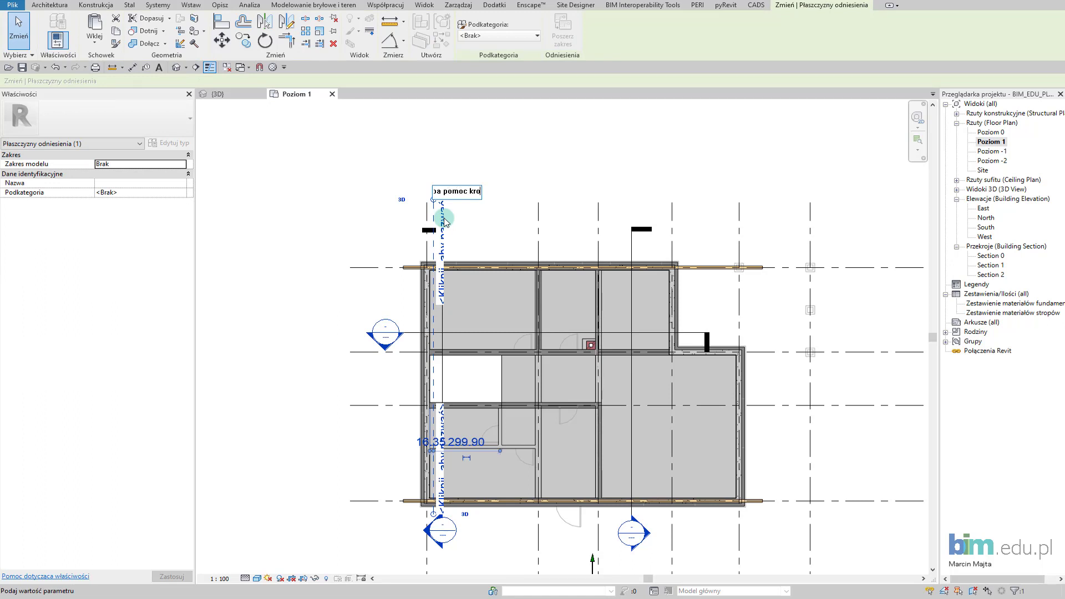
pyautogui.press('Return')
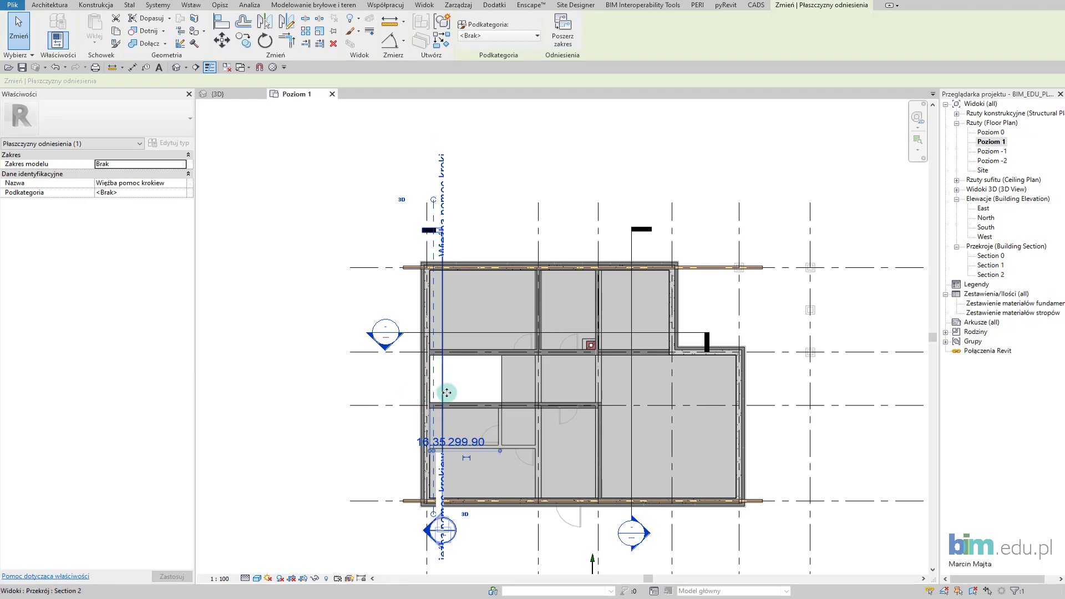
# Step: Set the reference plane's distance from the left exterior wall to 8 cm
pyautogui.moveTo(435, 400); pyautogui.dragTo(432, 350, button='middle')
pyautogui.scroll(4, 435, 448)
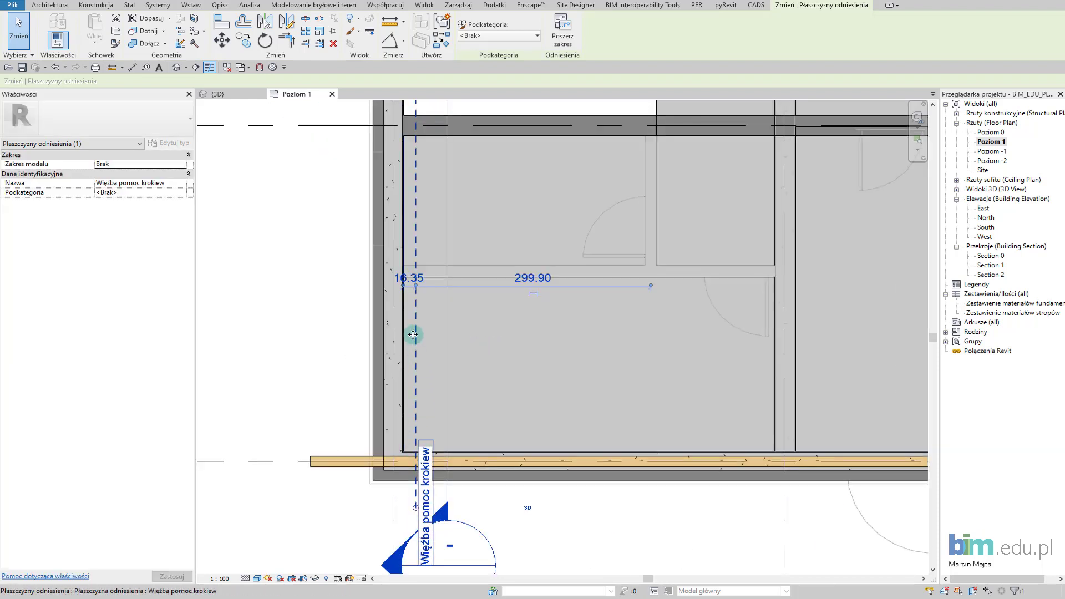
pyautogui.scroll(3, 394, 270)
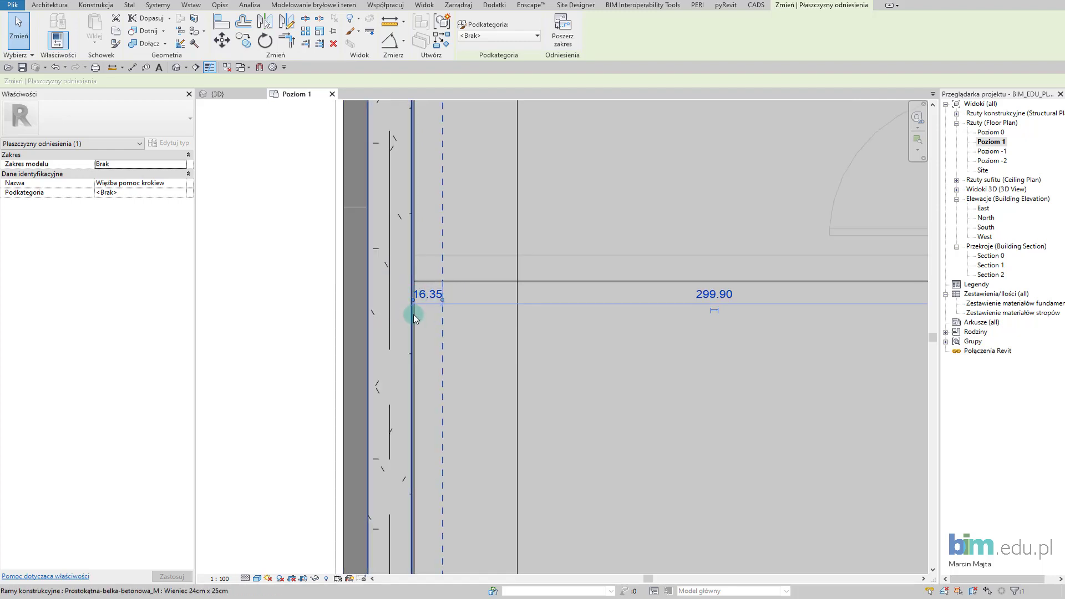
pyautogui.moveTo(410, 302); pyautogui.dragTo(400, 341, button='middle')
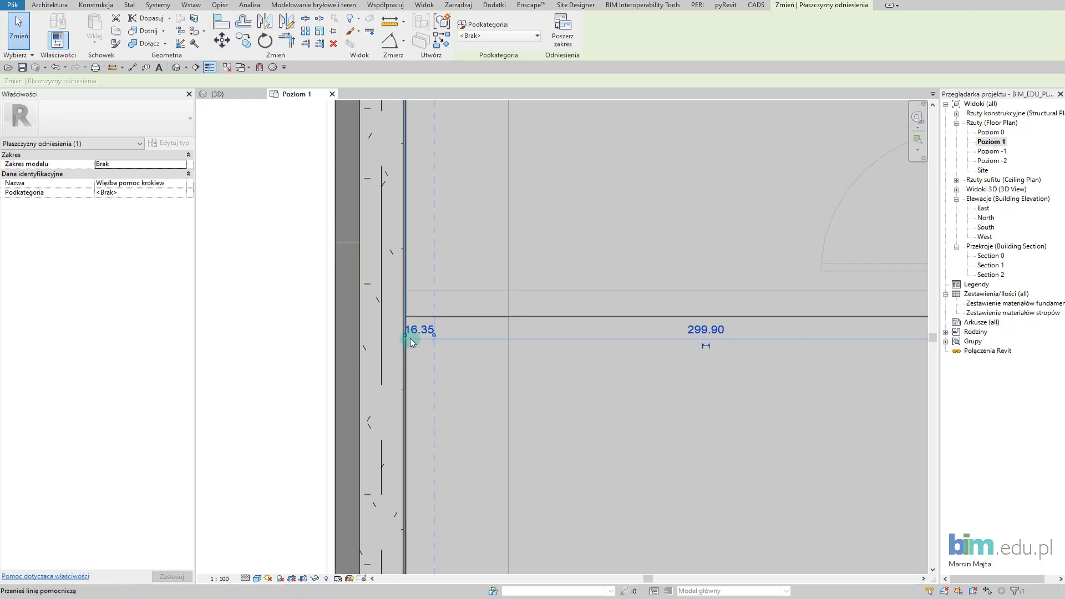
pyautogui.scroll(3, 411, 338)
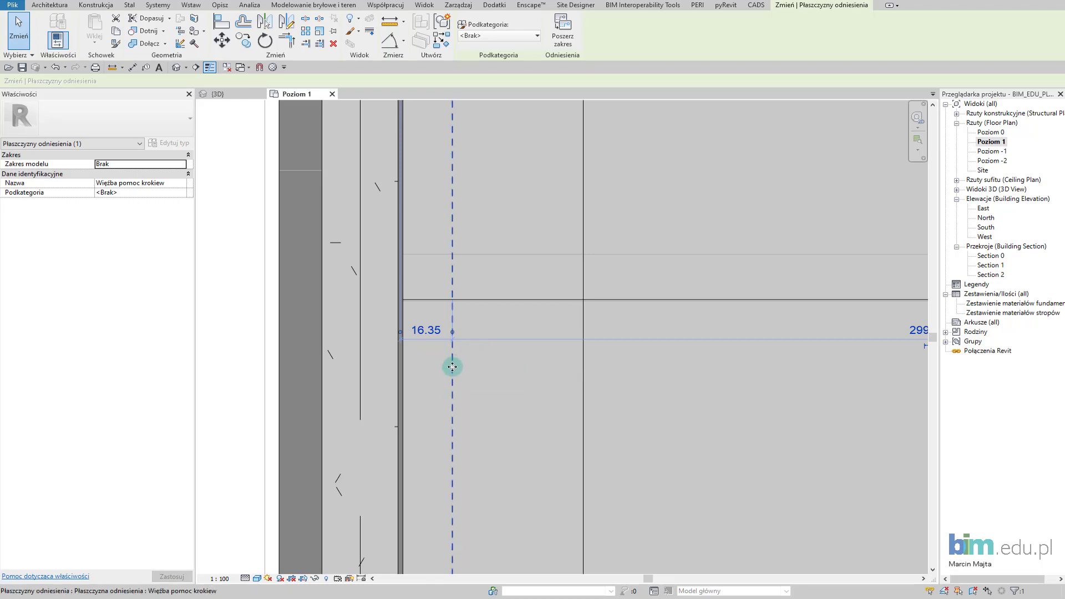
pyautogui.click(425, 330)
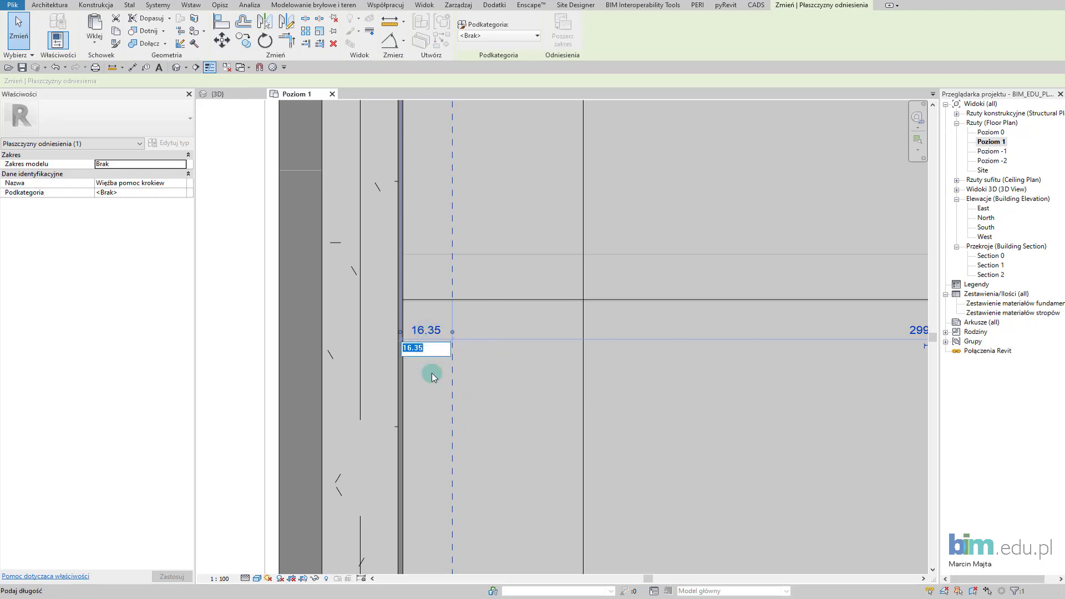
pyautogui.write('8')
pyautogui.press('Return')
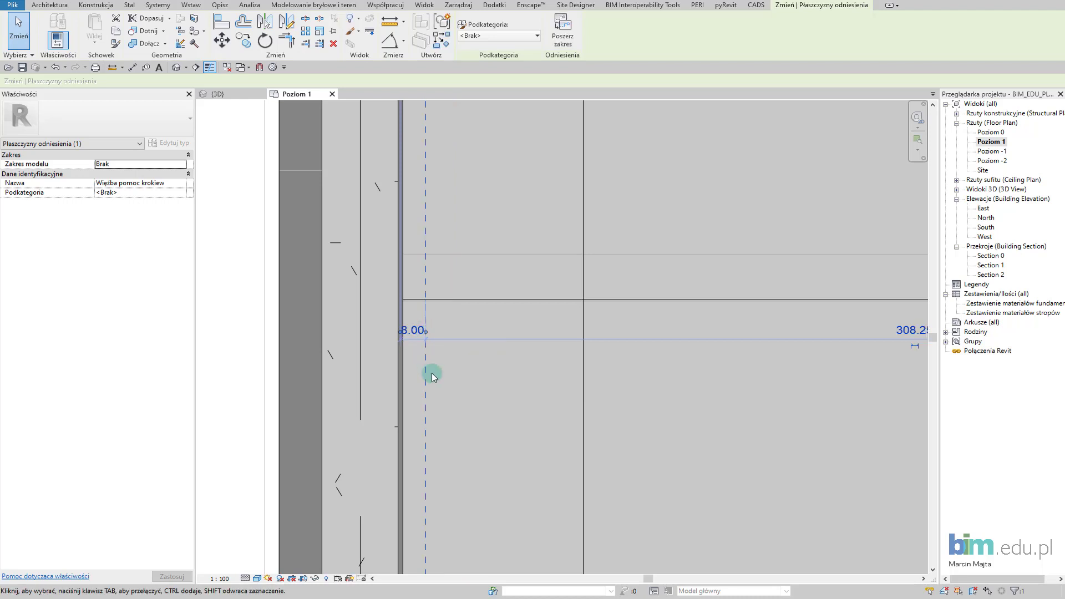
# Step: Move the temporary dimension's witness line to the left wall's inner finish face and set the reference plane's distance to 8 cm
pyautogui.scroll(4, 400, 345)
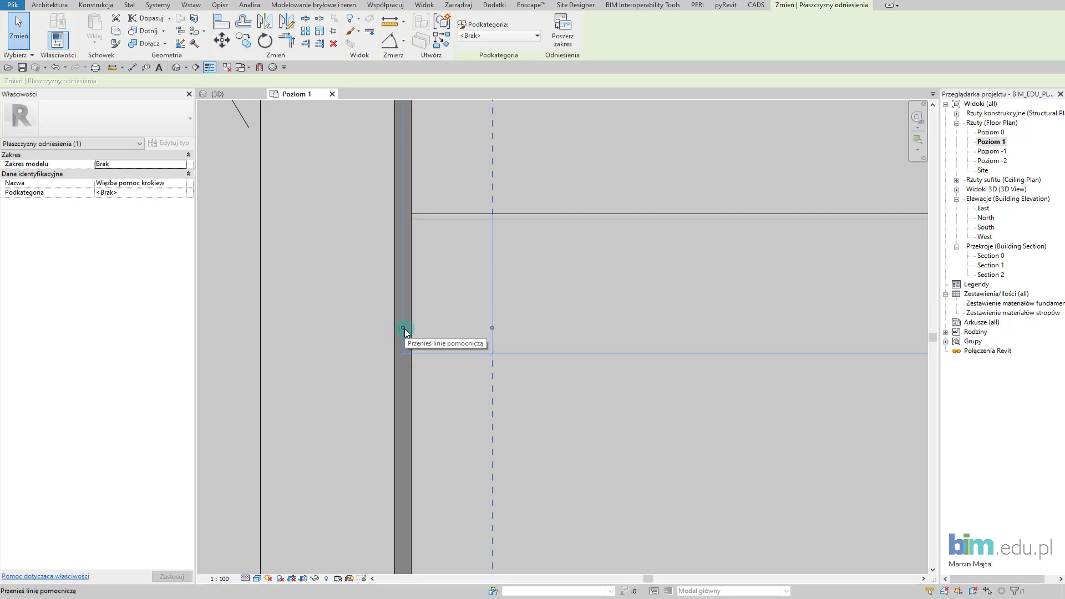
pyautogui.scroll(-2, 405, 329)
pyautogui.moveTo(404, 329); pyautogui.dragTo(415, 330)
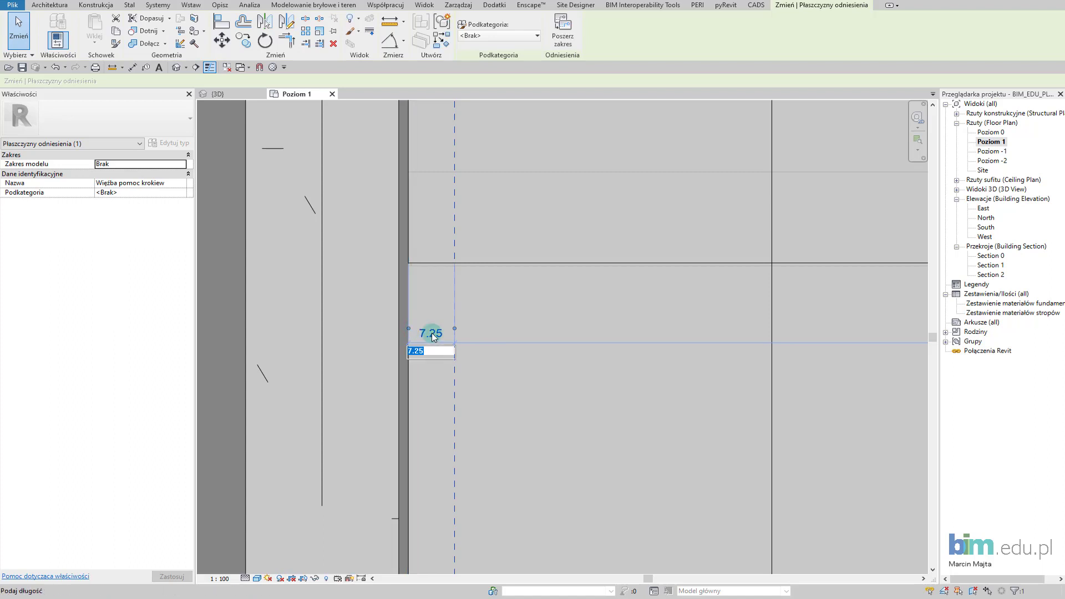
pyautogui.press('Return')
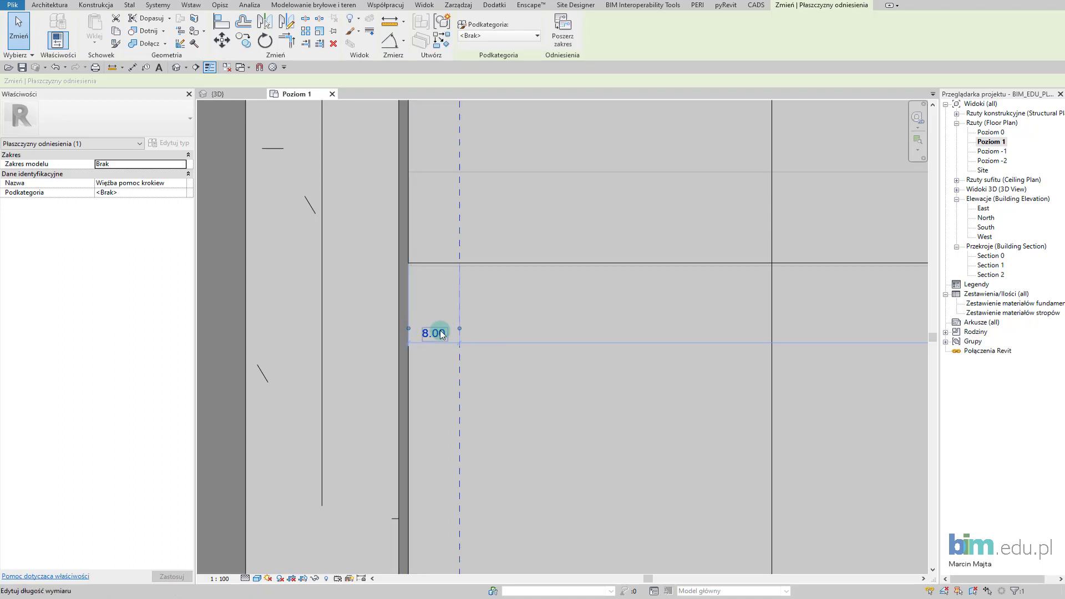
# Step: Deselect the reference plane and open the section view from the section marker beside the left exterior wall
pyautogui.scroll(-5, 495, 351)
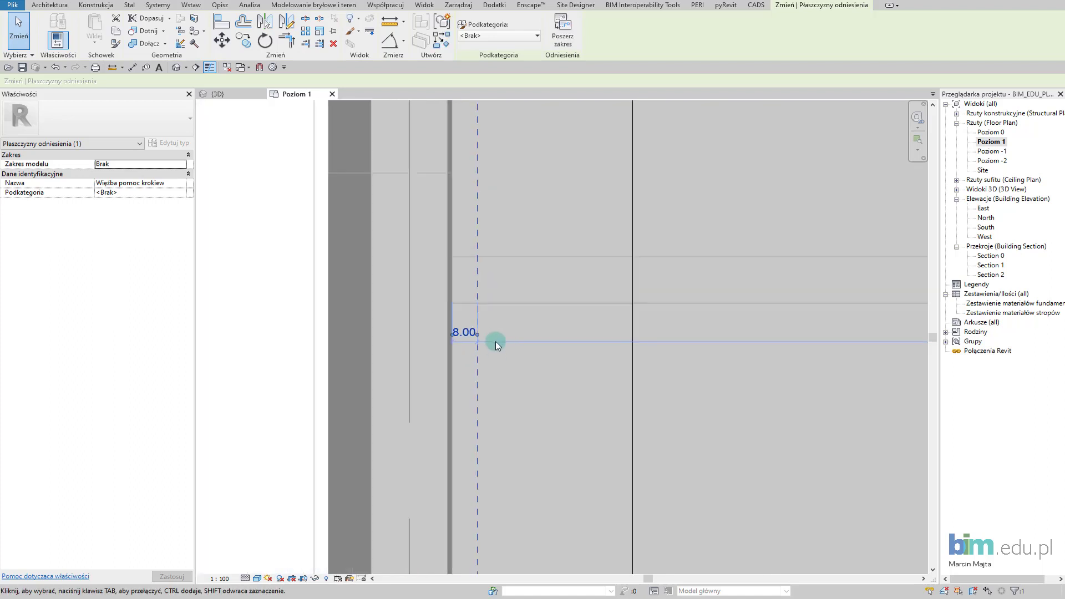
pyautogui.scroll(-4, 538, 341)
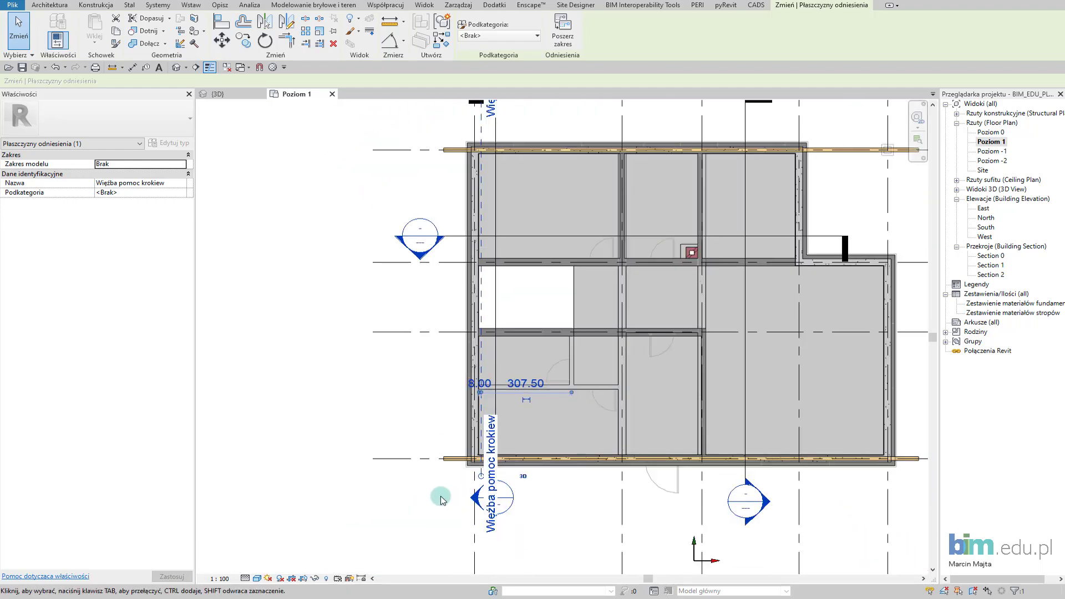
pyautogui.click(441, 493)
pyautogui.doubleClick(473, 502)
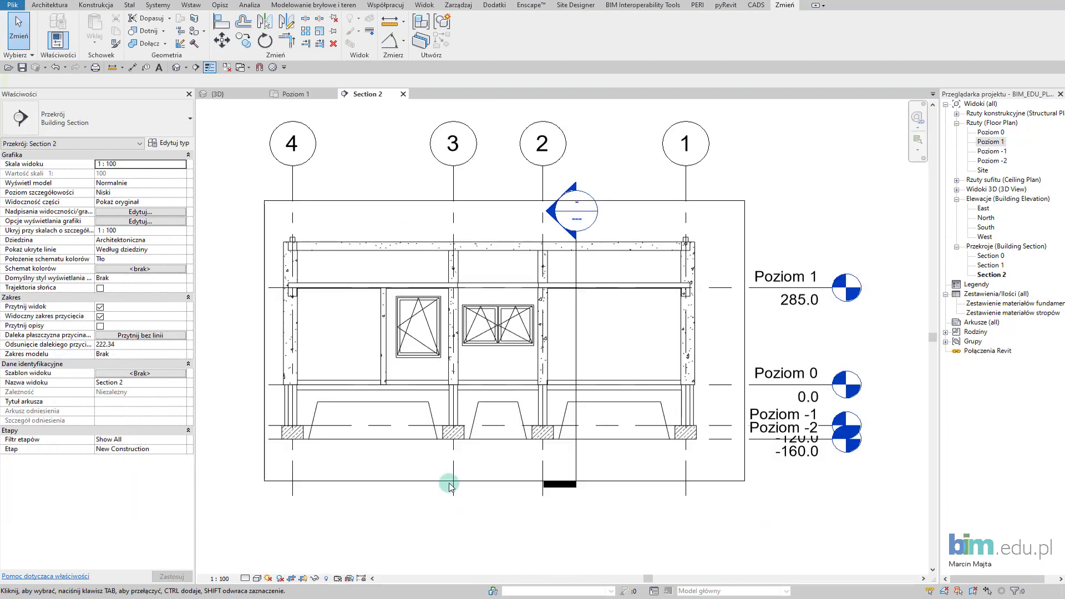
# Step: Set the section view's detail level to Wysoki and its visual style to Spójne kolory
pyautogui.scroll(-2, 404, 463)
pyautogui.click(246, 580)
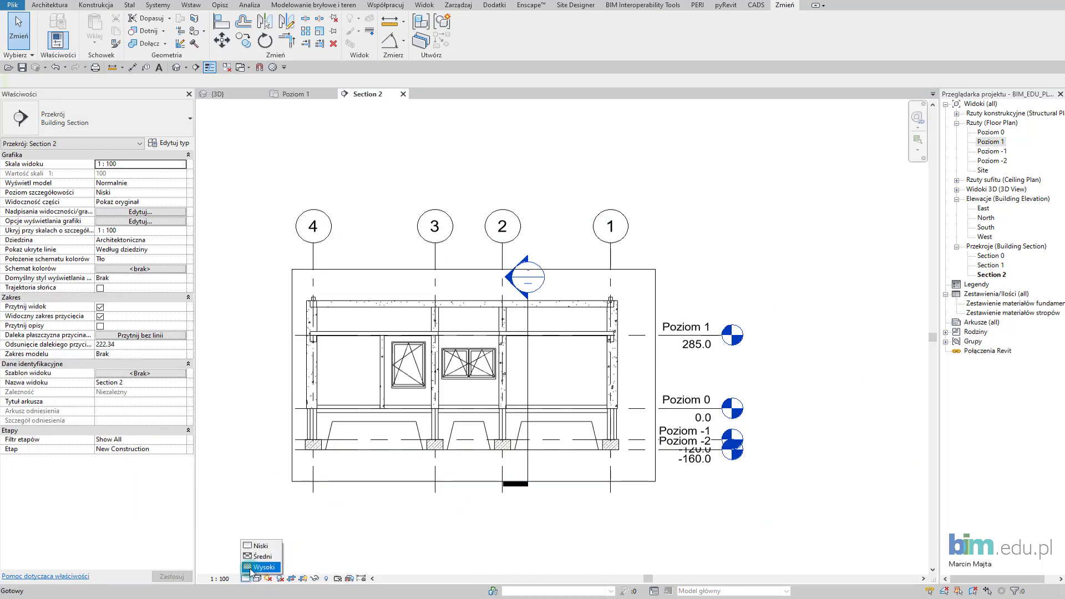
pyautogui.click(252, 570)
pyautogui.click(257, 578)
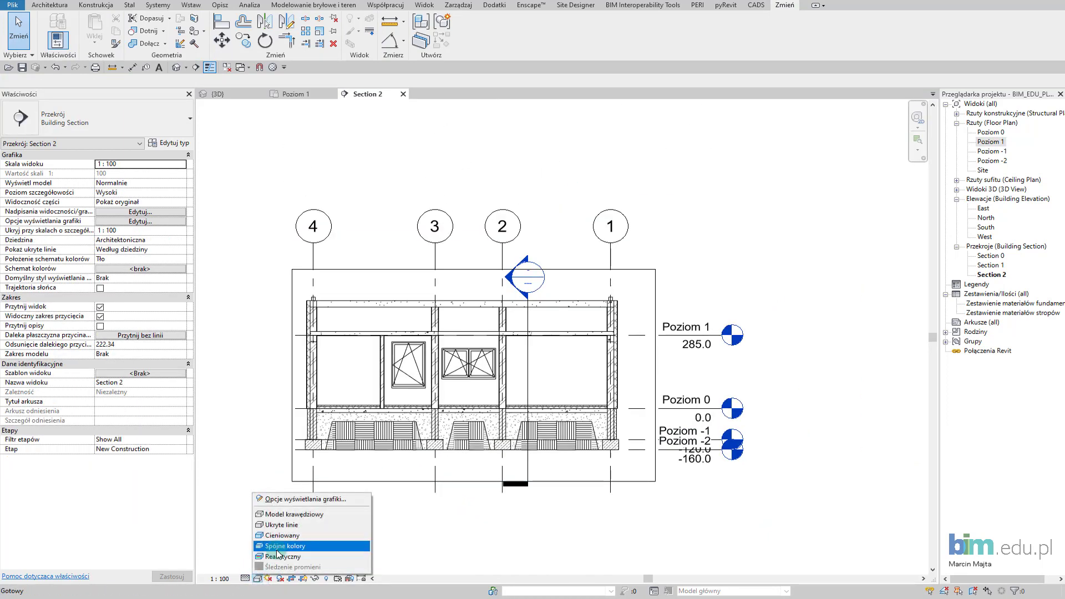
pyautogui.click(273, 557)
# Step: Raise the upper edge of the section's crop region to leave room for the roof above the building
pyautogui.moveTo(528, 332); pyautogui.dragTo(528, 446, button='middle')
pyautogui.click(528, 447)
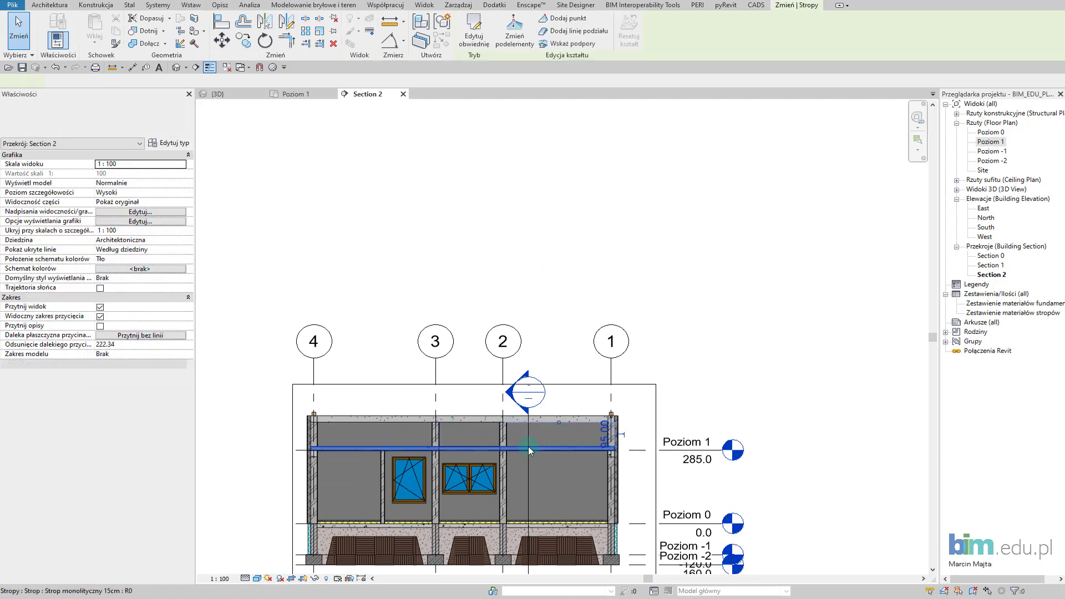
pyautogui.click(337, 402)
pyautogui.click(402, 383)
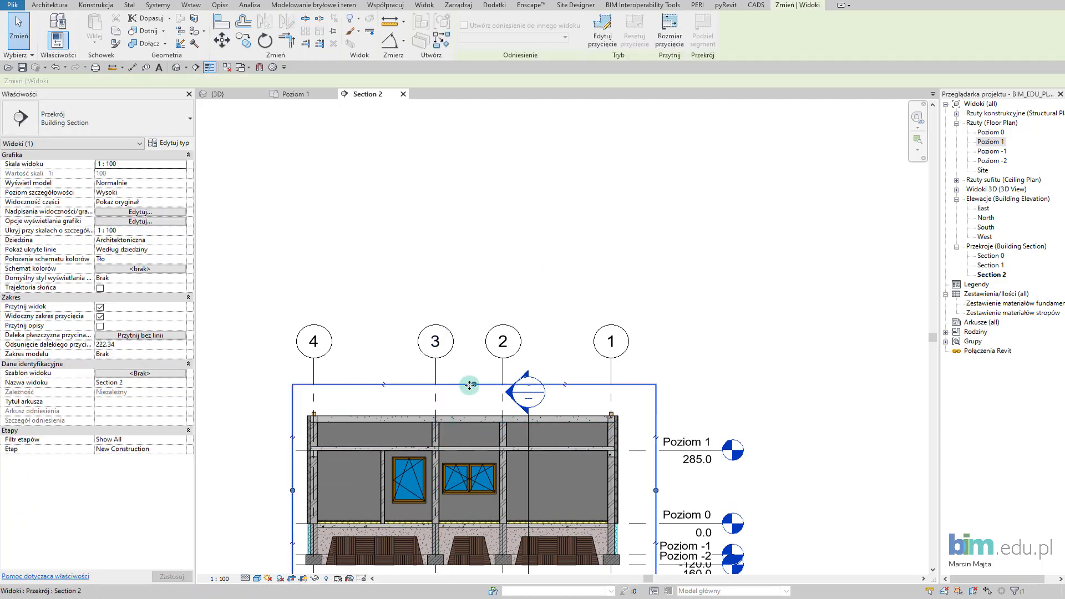
pyautogui.moveTo(473, 384); pyautogui.dragTo(473, 239)
# Step: Extend the upper ends of grid lines 1 to 4 so their bubbles sit above the crop region
pyautogui.click(435, 361)
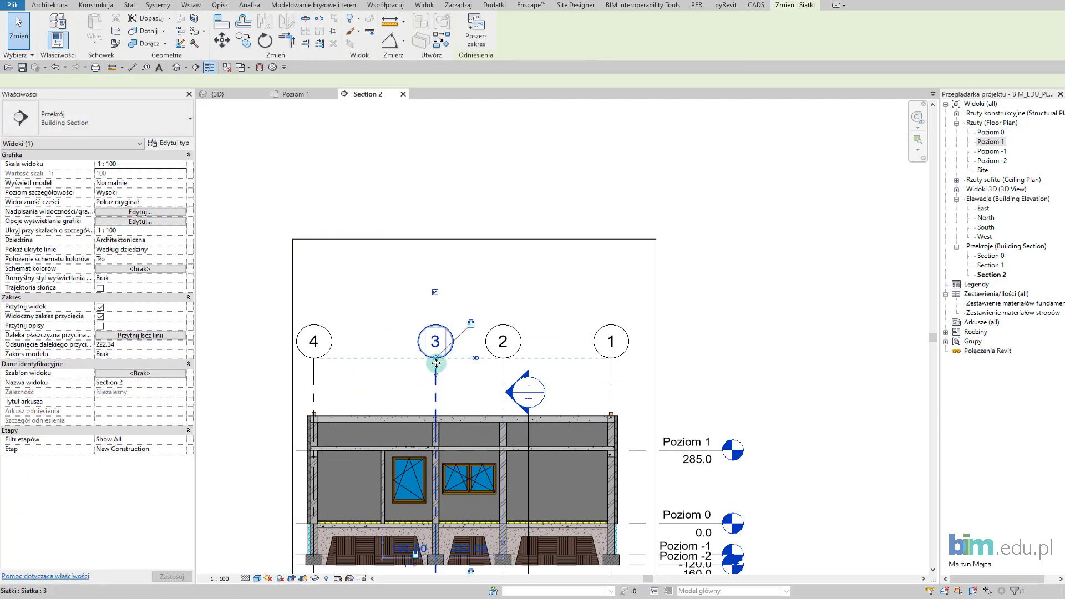
pyautogui.moveTo(435, 357); pyautogui.dragTo(436, 200)
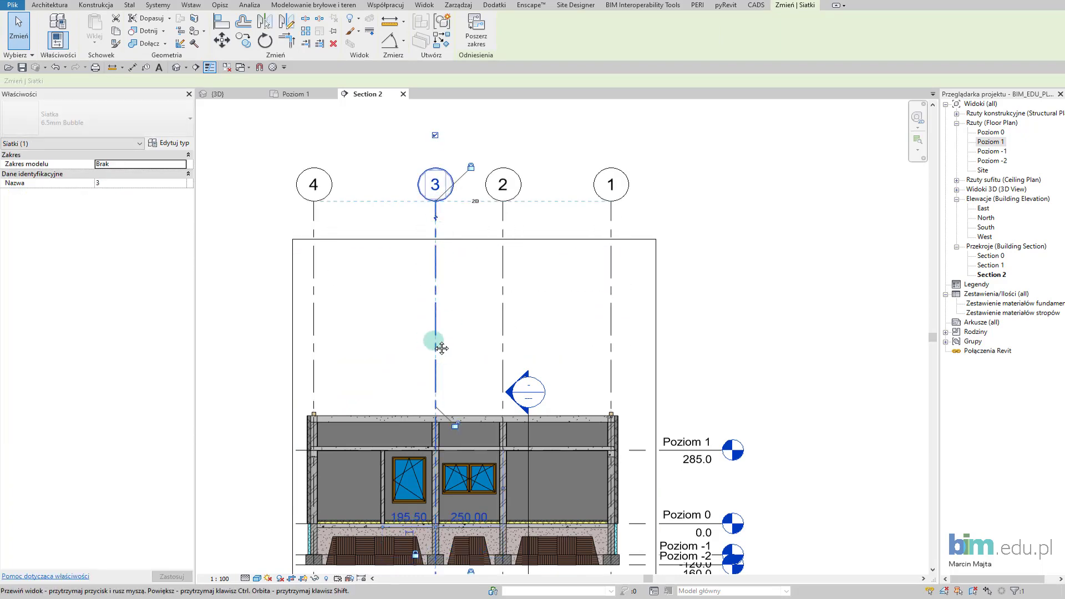
pyautogui.moveTo(439, 345); pyautogui.dragTo(431, 283, button='middle')
pyautogui.click(482, 304)
# Step: Hide the Section 0 marker in this section view
pyautogui.click(524, 370)
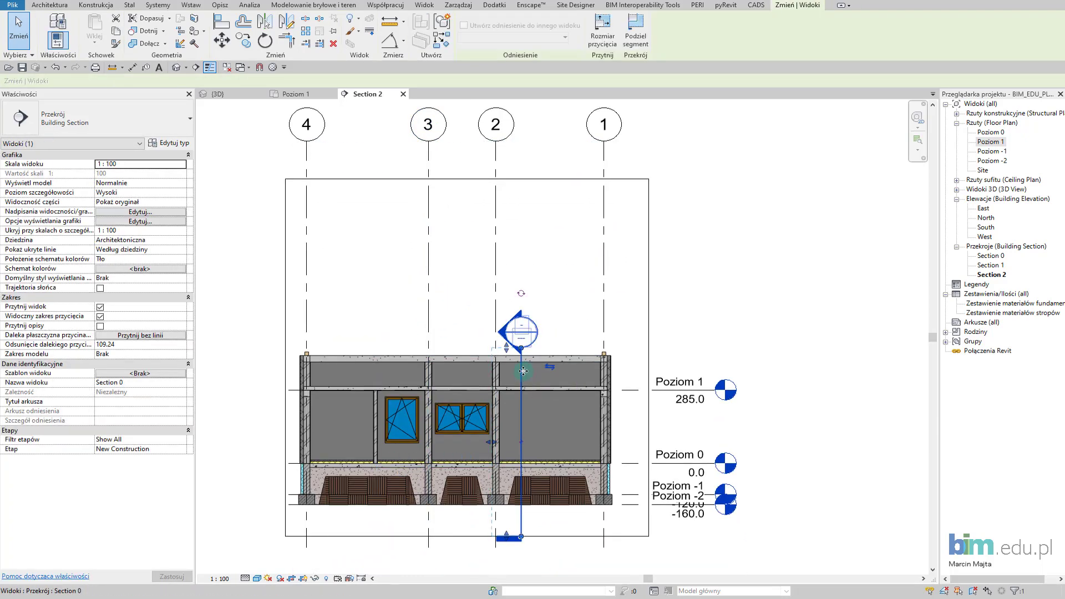
pyautogui.rightClick(524, 371)
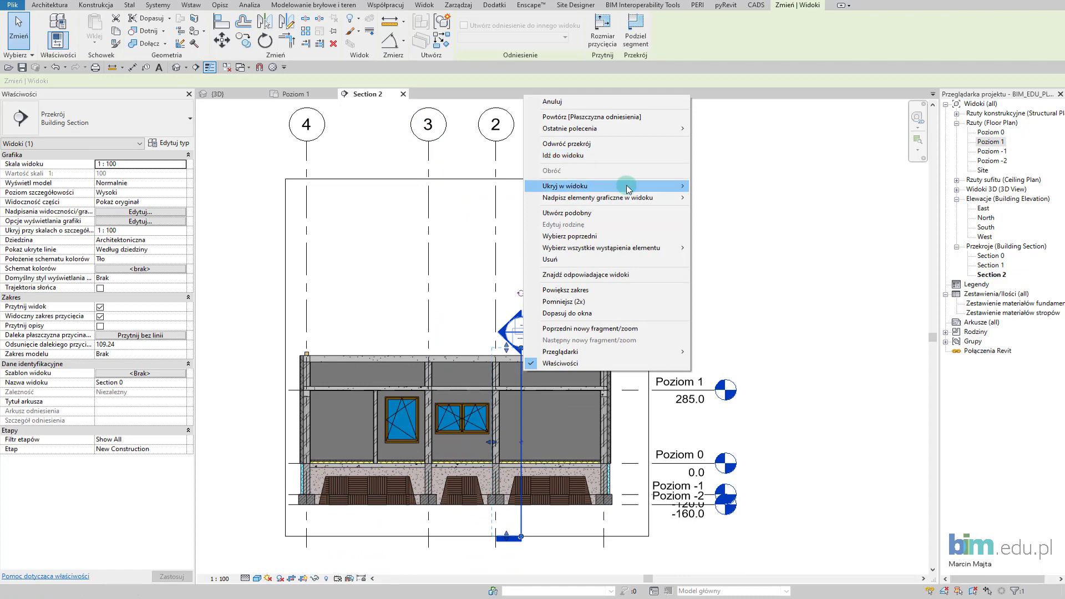
pyautogui.moveTo(625, 186)
pyautogui.click(722, 188)
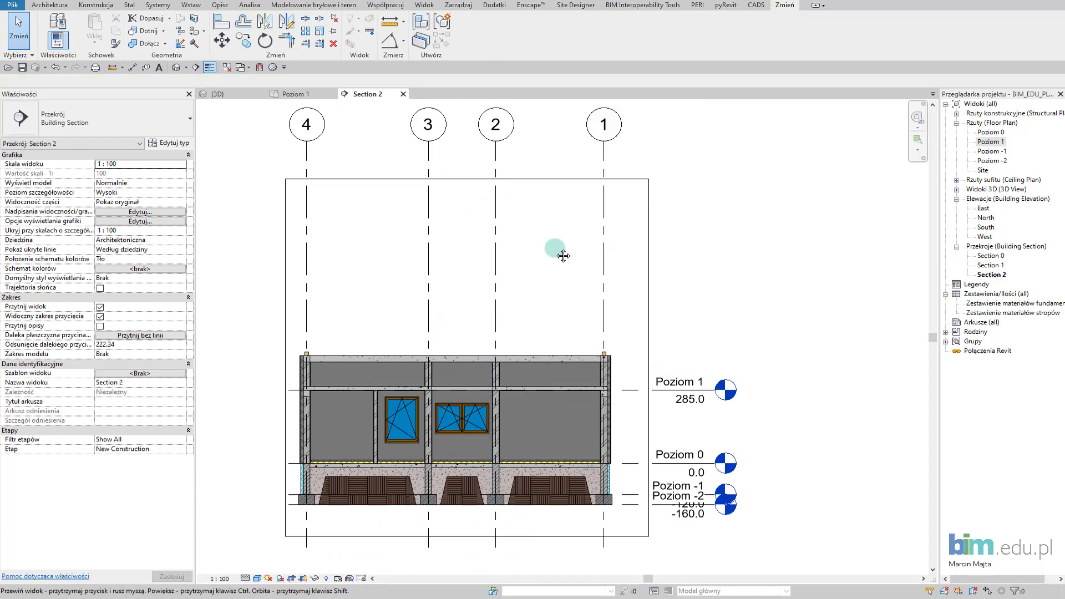
pyautogui.scroll(1, 340, 340)
pyautogui.scroll(3, 340, 341)
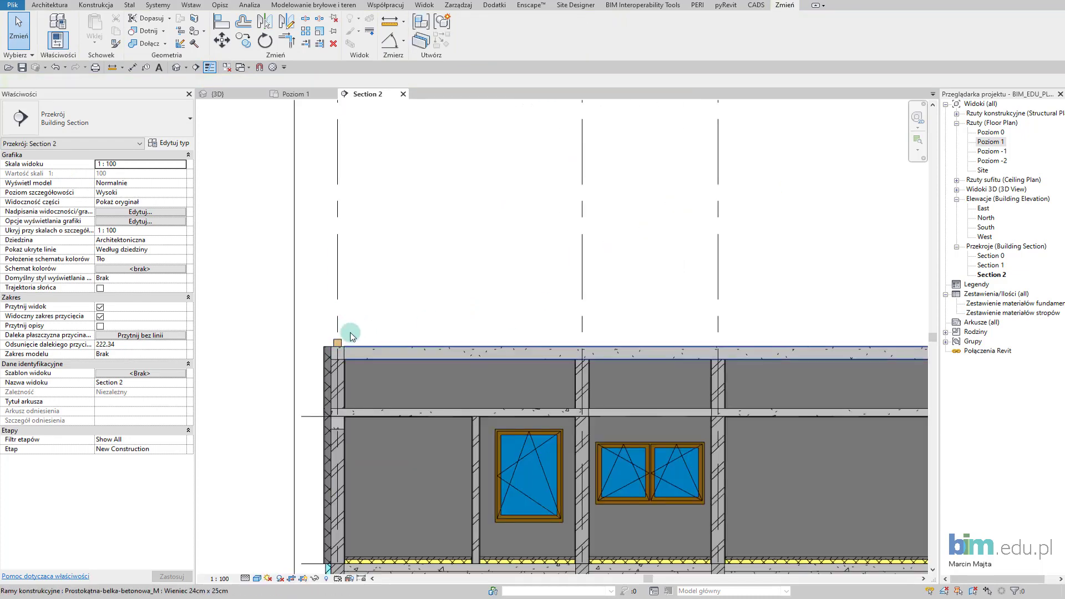
pyautogui.moveTo(821, 350); pyautogui.dragTo(592, 353, button='middle')
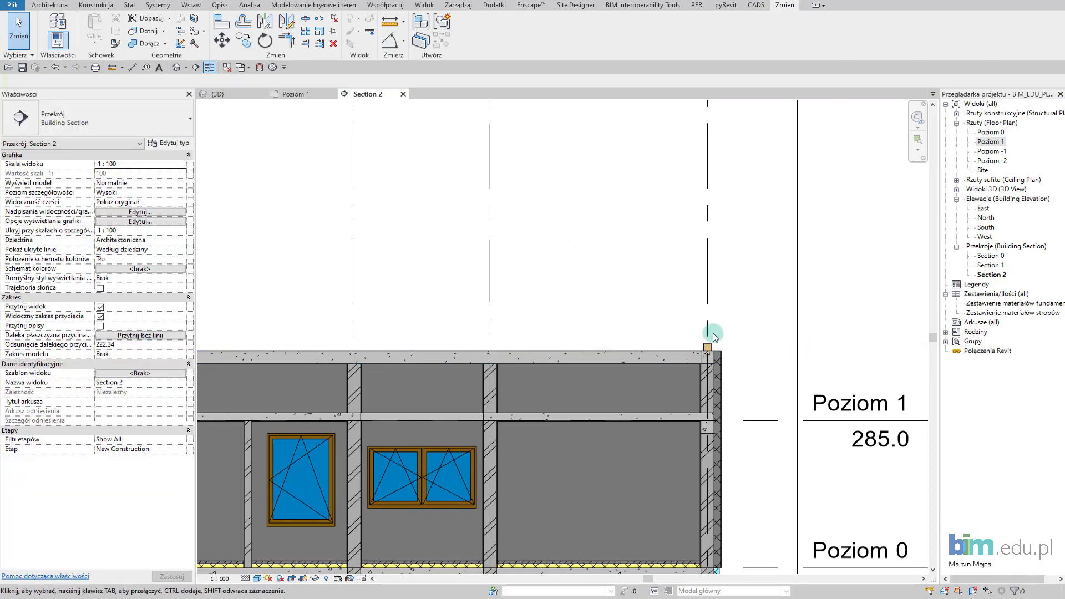
pyautogui.scroll(-4, 492, 352)
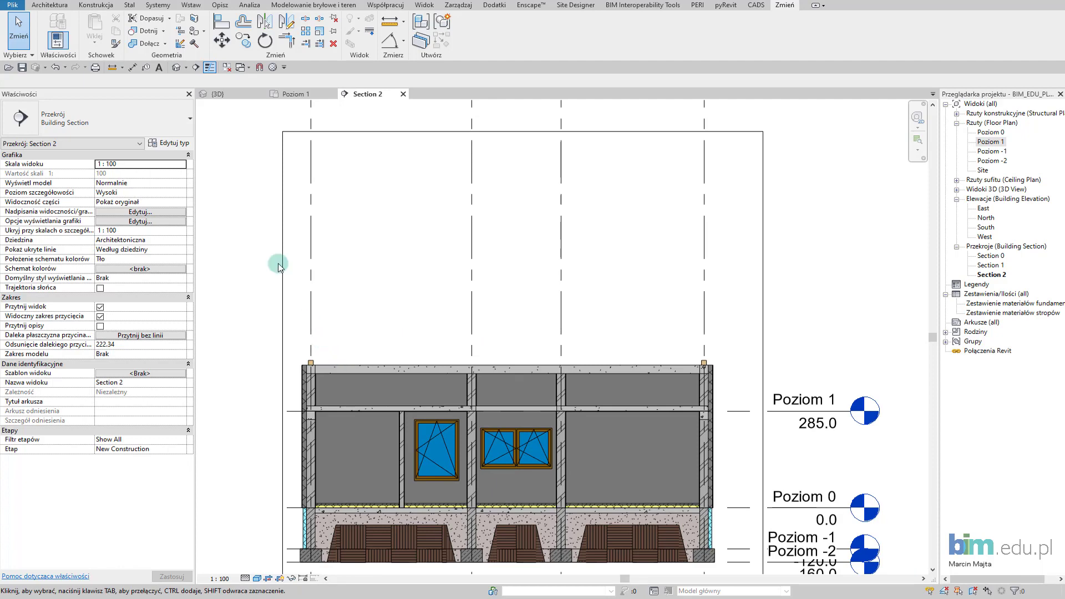
# Step: Create an in-place model in the Ramy konstrukcyjne category named "Krokiew 10x16cm LEWA"
pyautogui.click(49, 4)
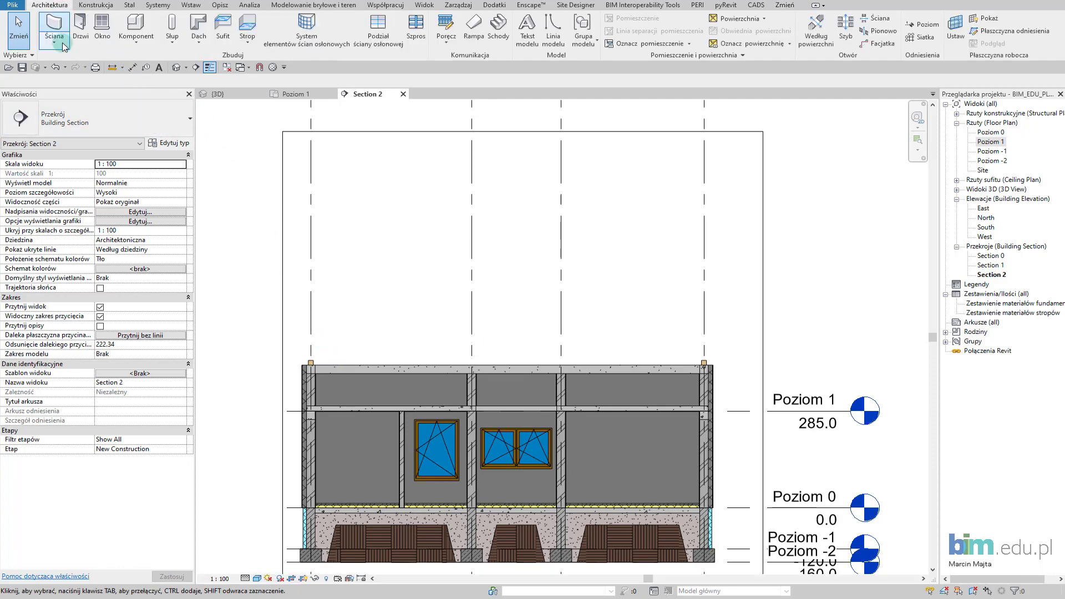
pyautogui.click(136, 43)
pyautogui.click(161, 97)
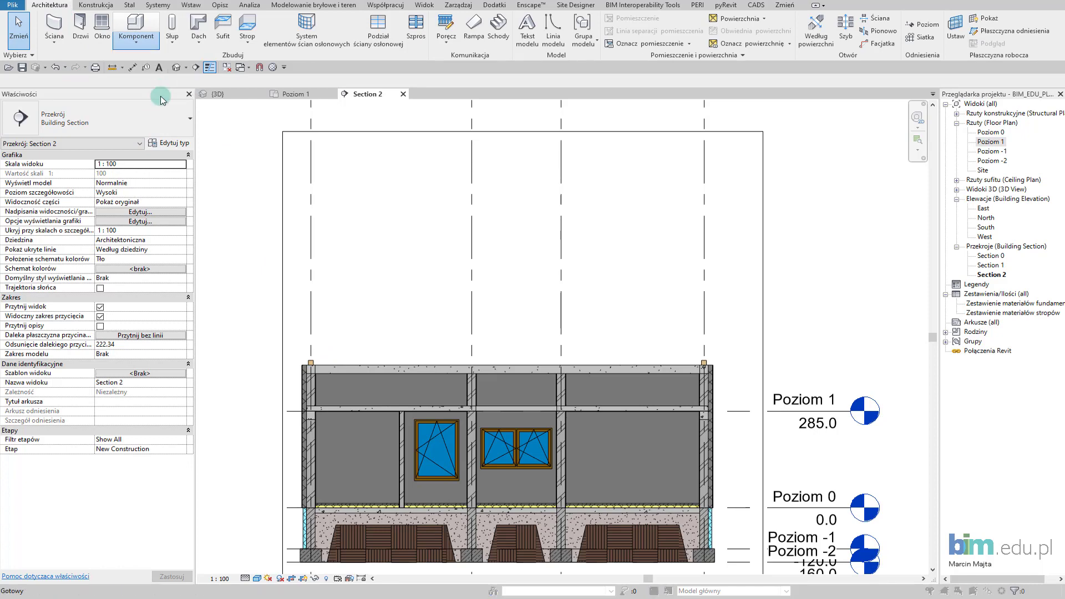
pyautogui.click(287, 307)
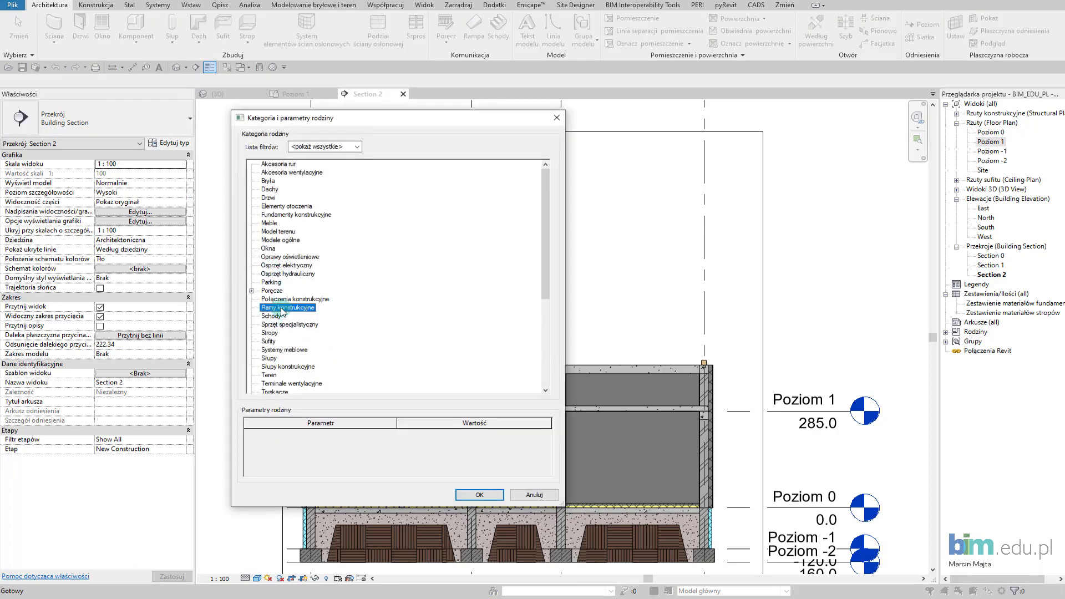
pyautogui.click(480, 495)
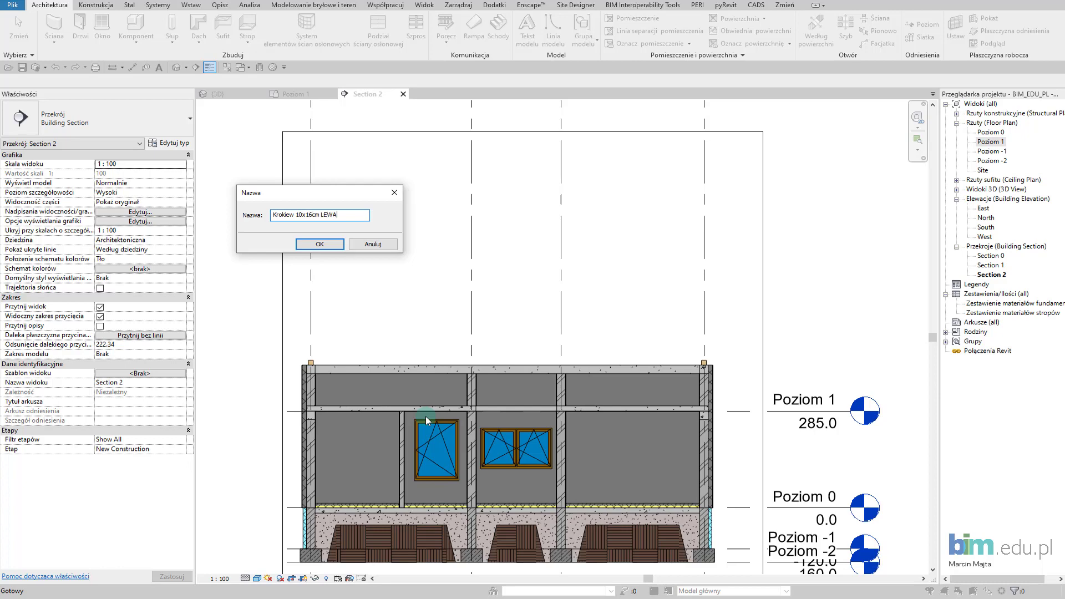
pyautogui.click(323, 246)
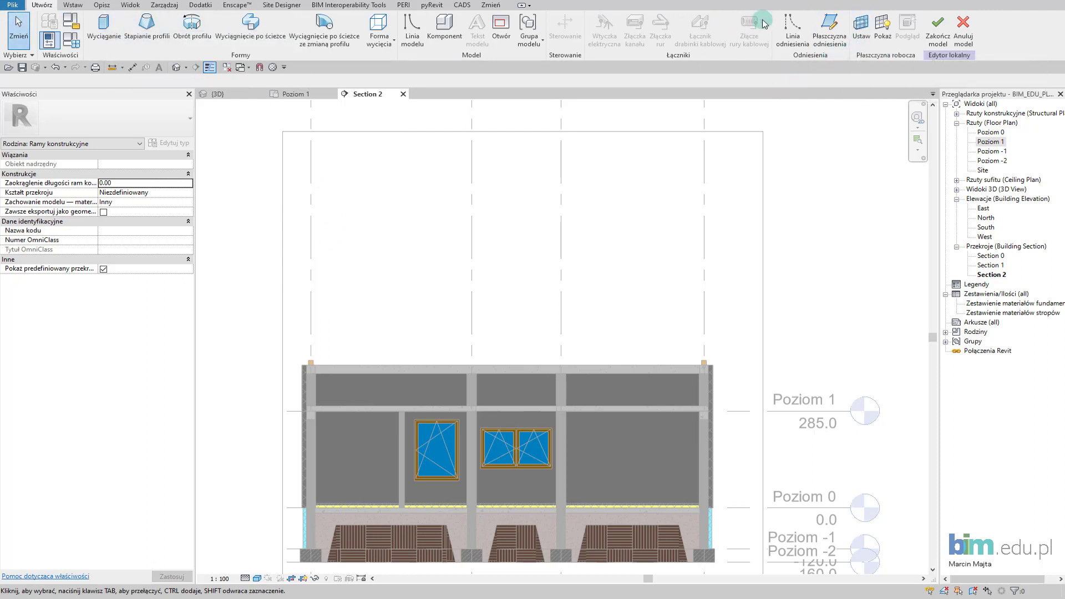
# Step: Start an extrusion sketch for the rafter on the reference plane named "Więźba pomoc krok..." as its work plane
pyautogui.click(92, 43)
pyautogui.click(633, 245)
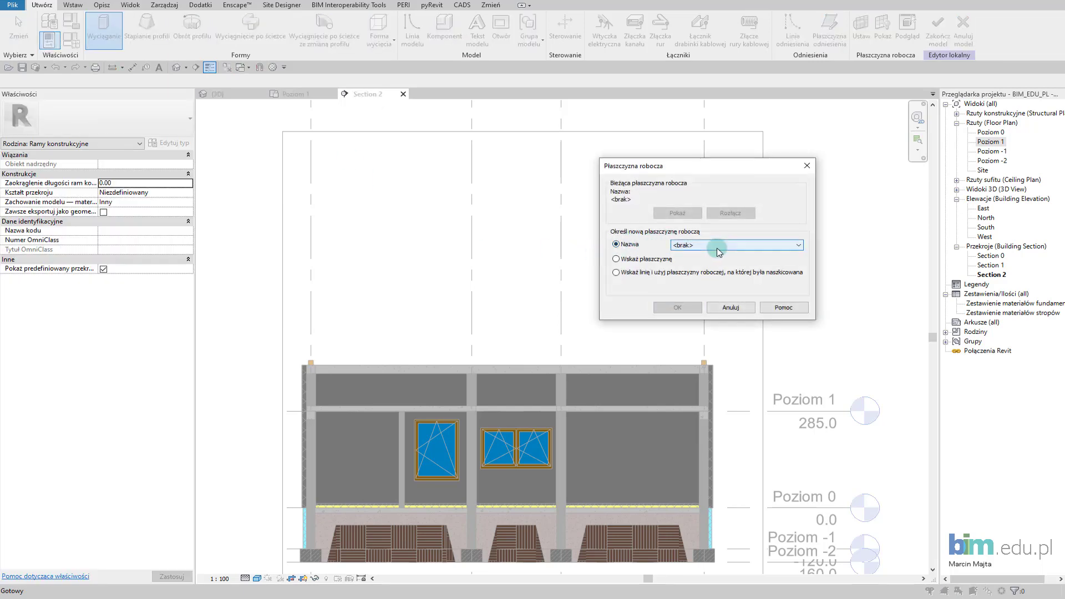
pyautogui.click(747, 245)
pyautogui.click(735, 290)
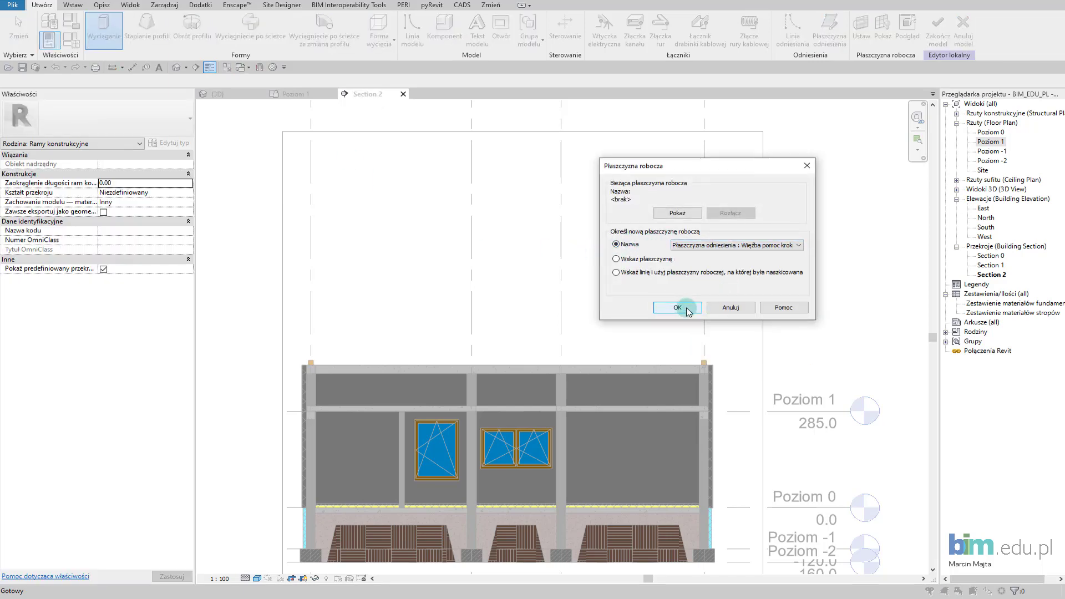
pyautogui.click(680, 307)
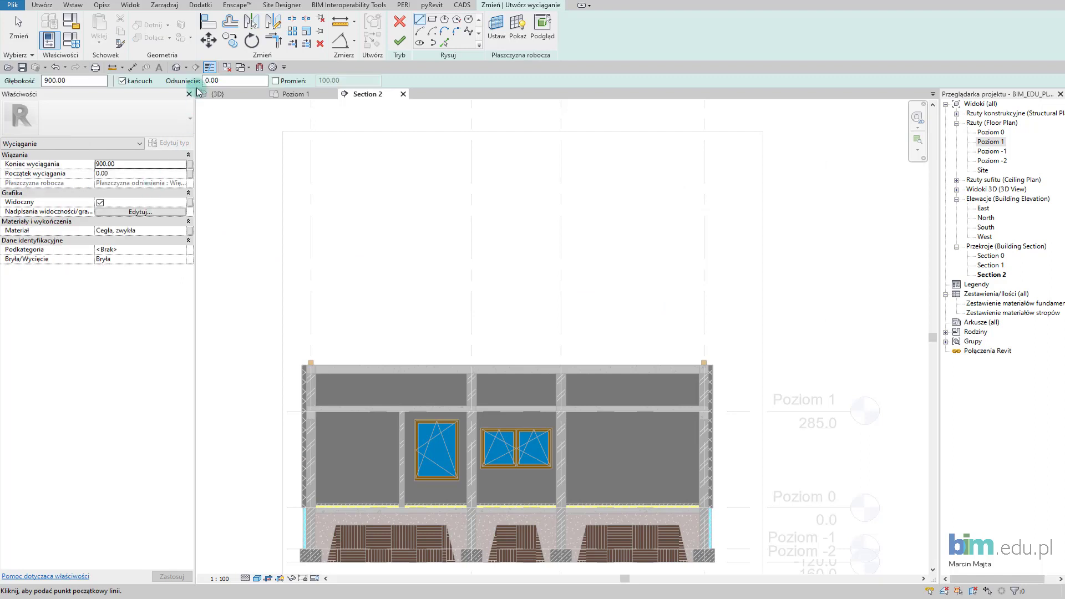
pyautogui.click(56, 7)
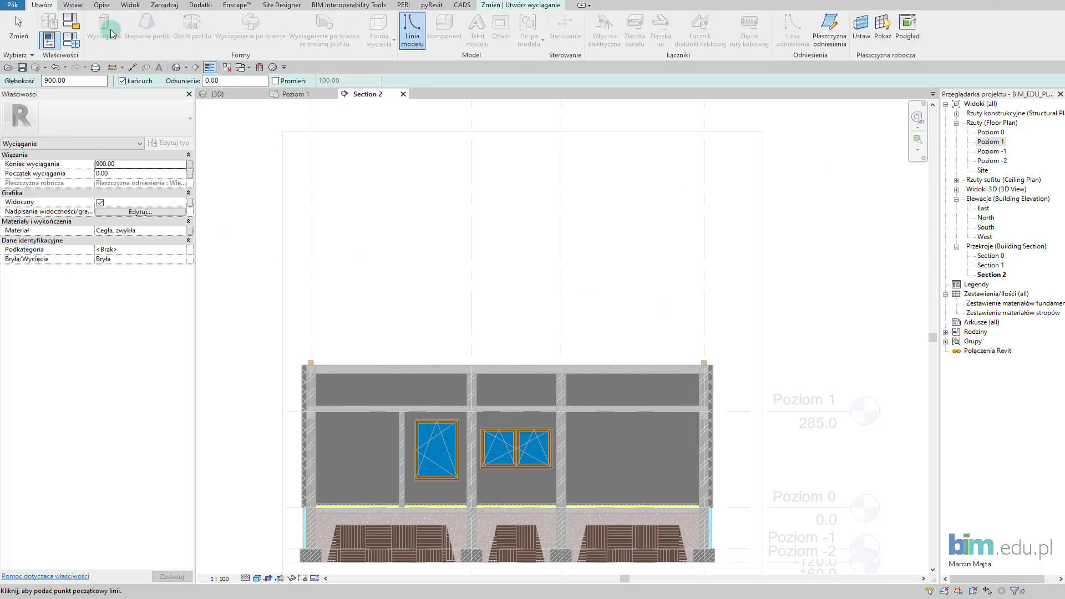
pyautogui.click(521, 5)
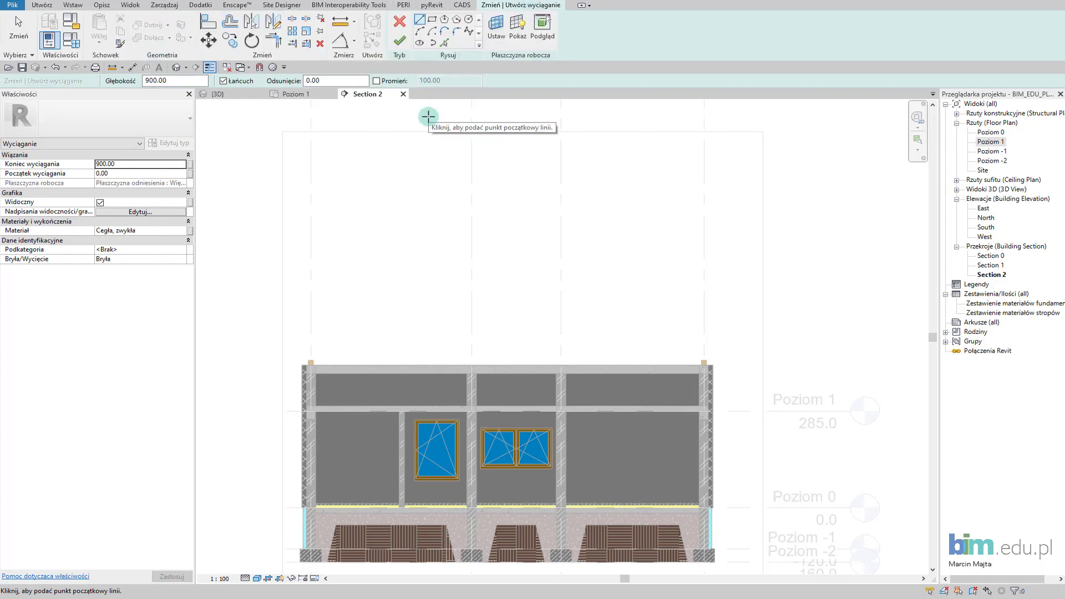
# Step: Sketch a line about 102 cm long rising inward at 35° from the outer upper corner of the wall plate at grid line 4
pyautogui.moveTo(325, 356); pyautogui.dragTo(410, 309, button='middle')
pyautogui.scroll(4, 410, 309)
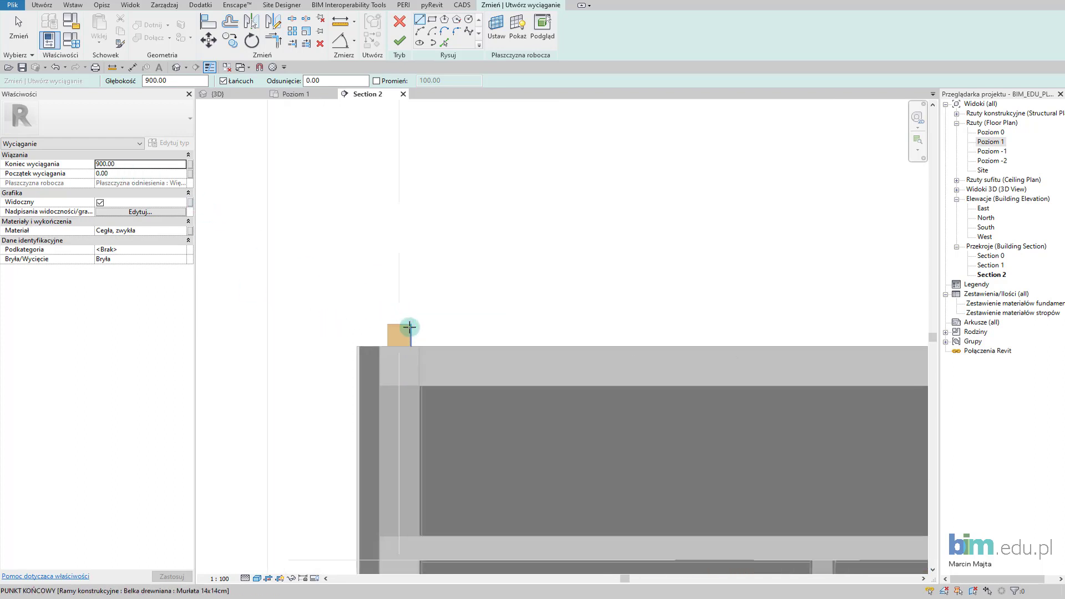
pyautogui.scroll(3, 408, 325)
pyautogui.click(379, 324)
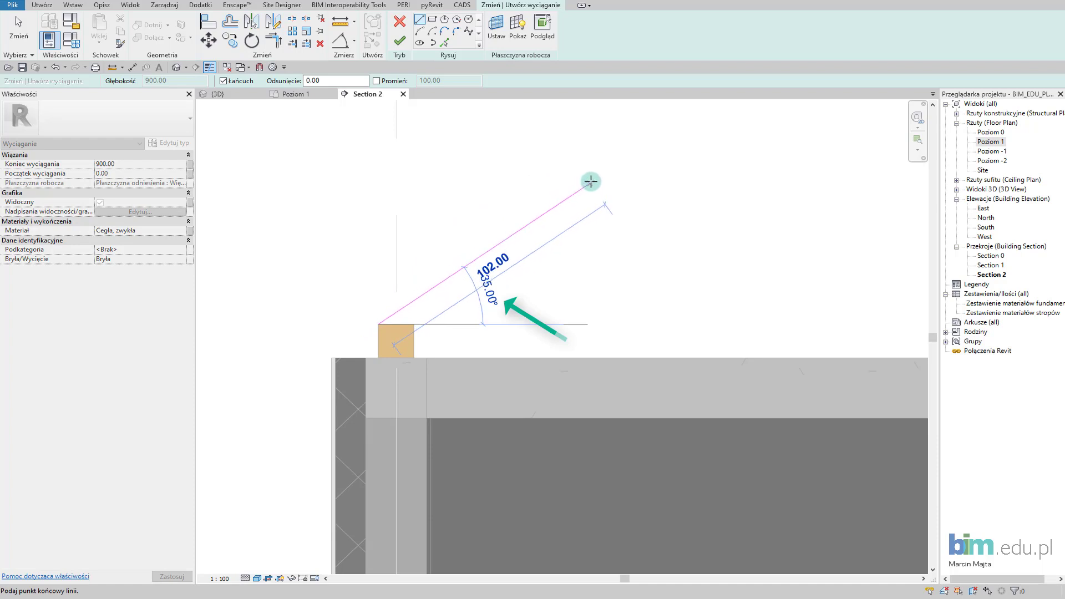
pyautogui.click(591, 182)
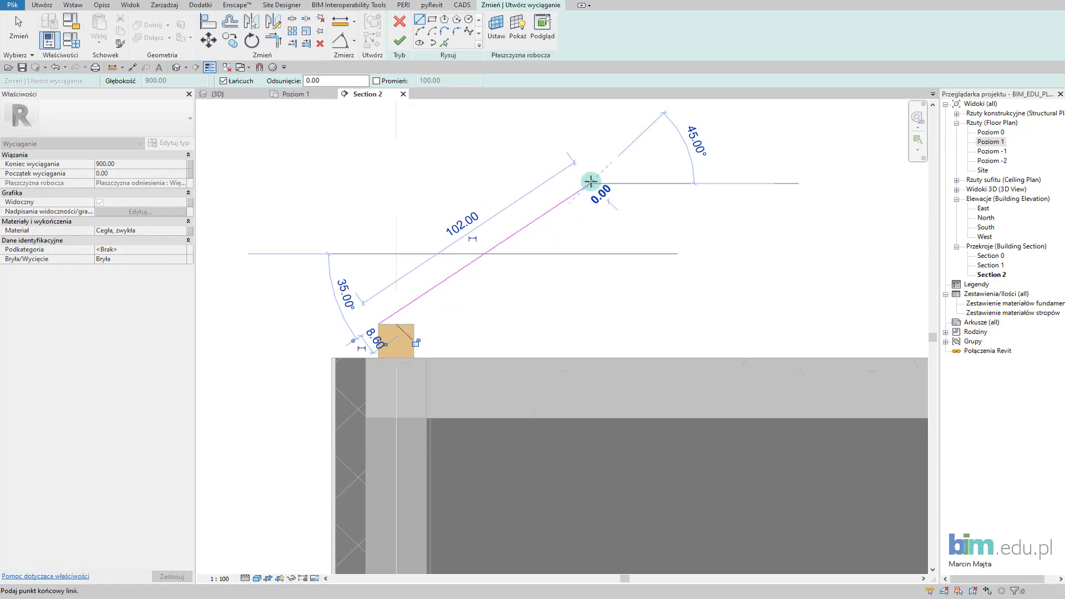
pyautogui.press('Escape')
pyautogui.press('Escape')
# Step: Create a parallel copy of the sloped line above it with the Pick Lines tool and a 16 cm offset
pyautogui.scroll(-1, 455, 256)
pyautogui.moveTo(402, 298)
pyautogui.mouseDown(button='middle')
pyautogui.moveTo(440, 316)
pyautogui.moveTo(423, 345)
pyautogui.mouseUp(button='middle')
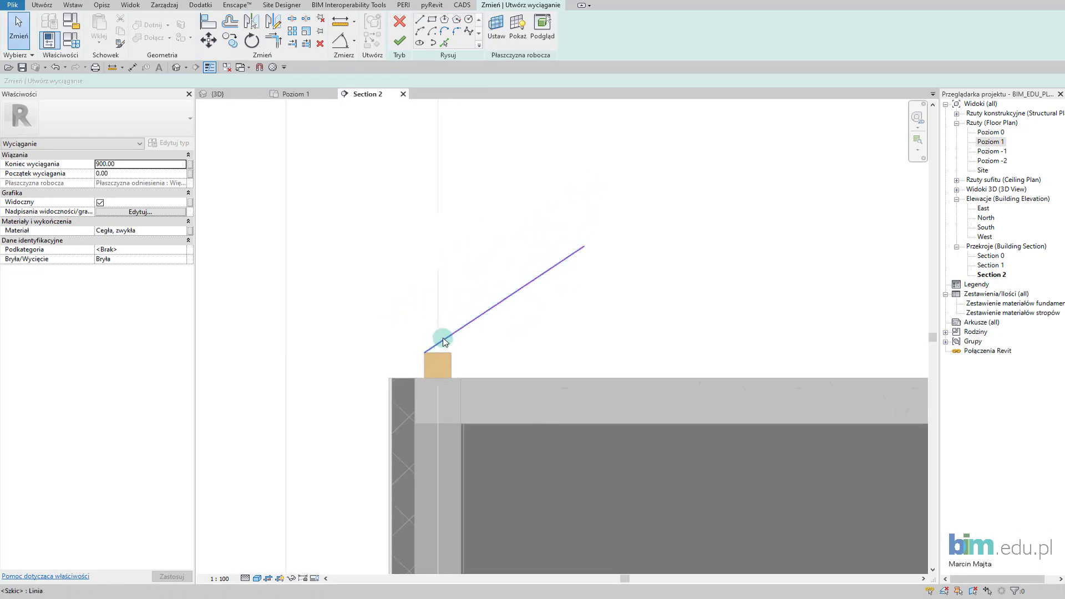
pyautogui.click(444, 43)
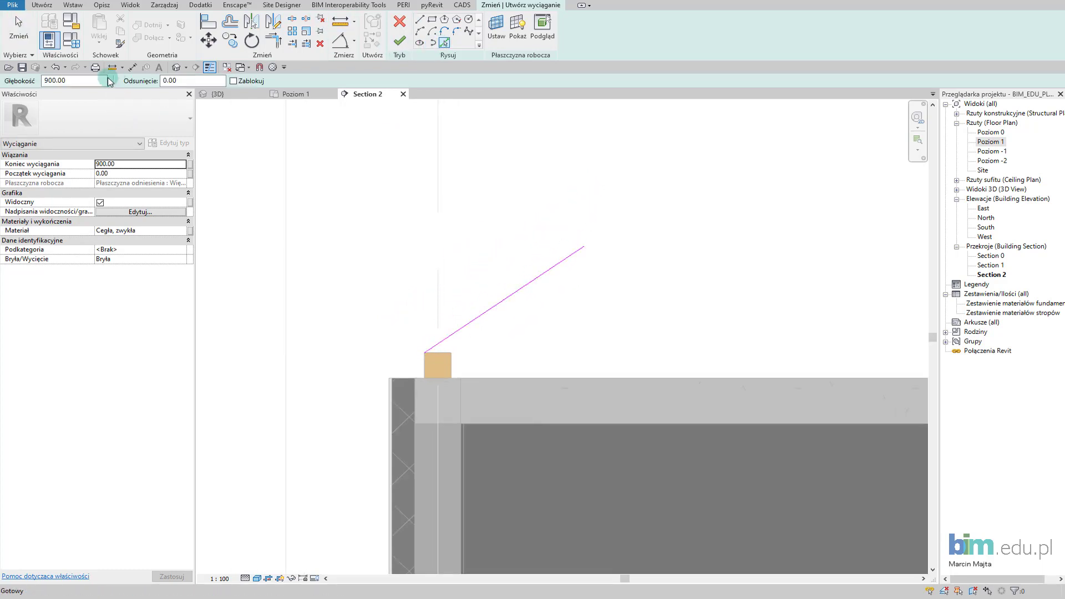
pyautogui.click(162, 82)
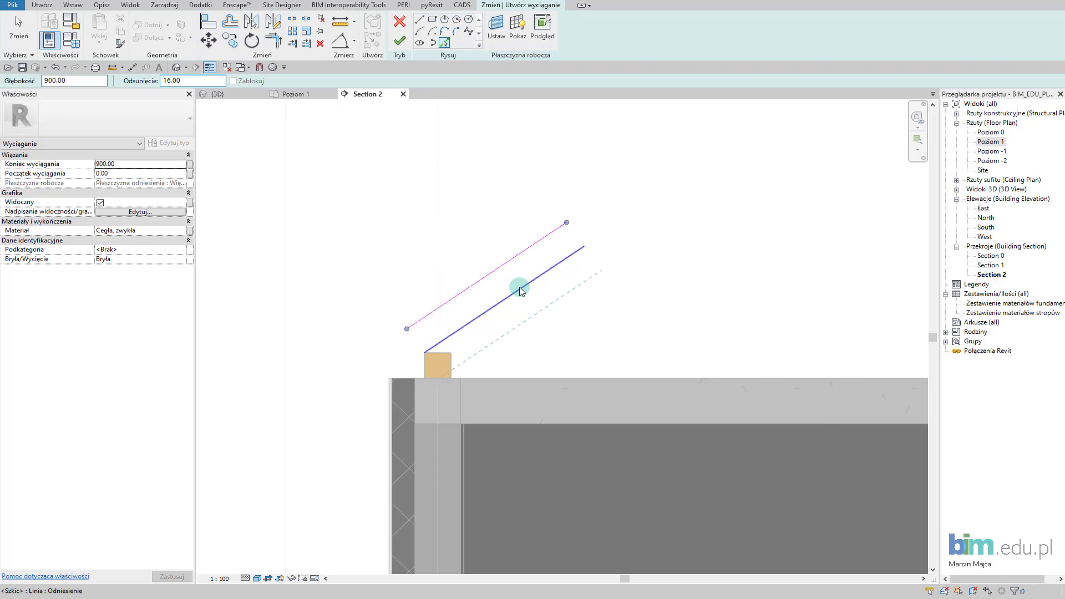
pyautogui.scroll(-1, 522, 267)
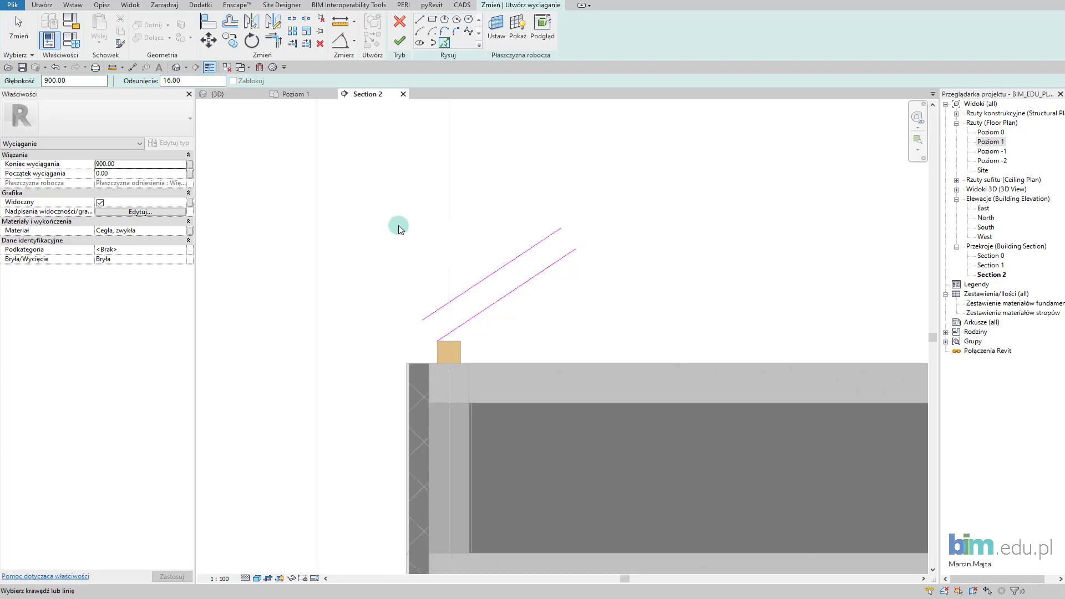
pyautogui.scroll(-2, 577, 216)
pyautogui.moveTo(589, 215); pyautogui.dragTo(507, 242, button='middle')
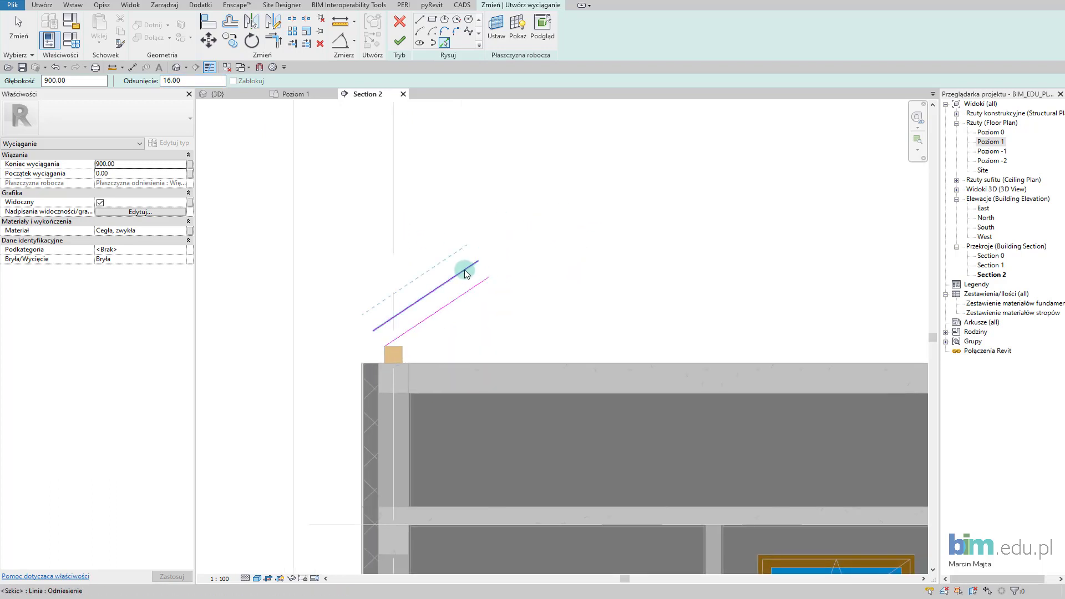
pyautogui.scroll(-2, 469, 269)
pyautogui.scroll(-3, 530, 247)
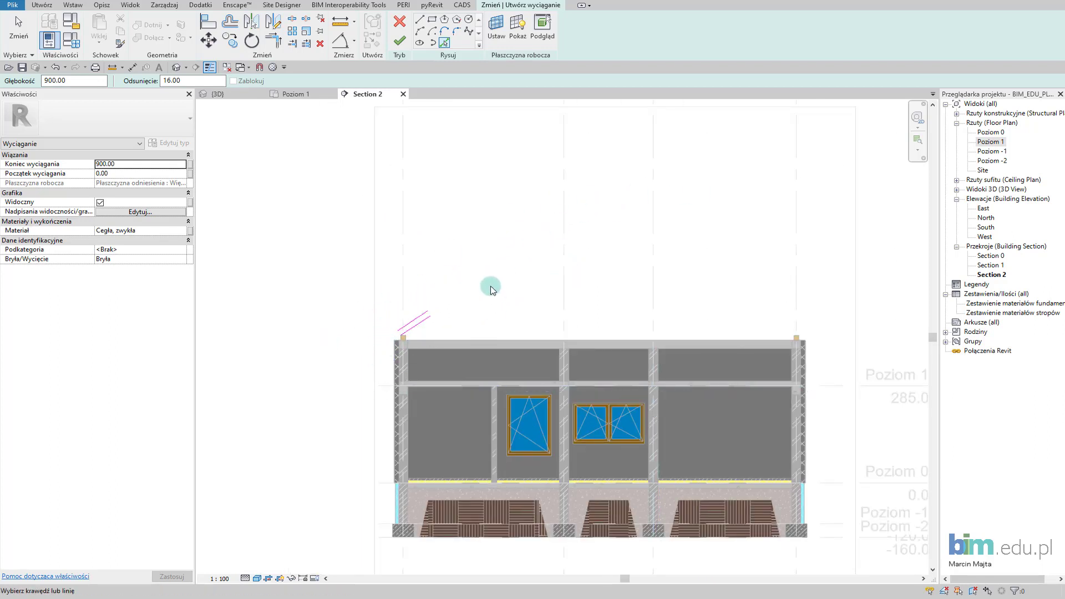
pyautogui.moveTo(492, 286); pyautogui.dragTo(460, 328, button='middle')
pyautogui.click(418, 25)
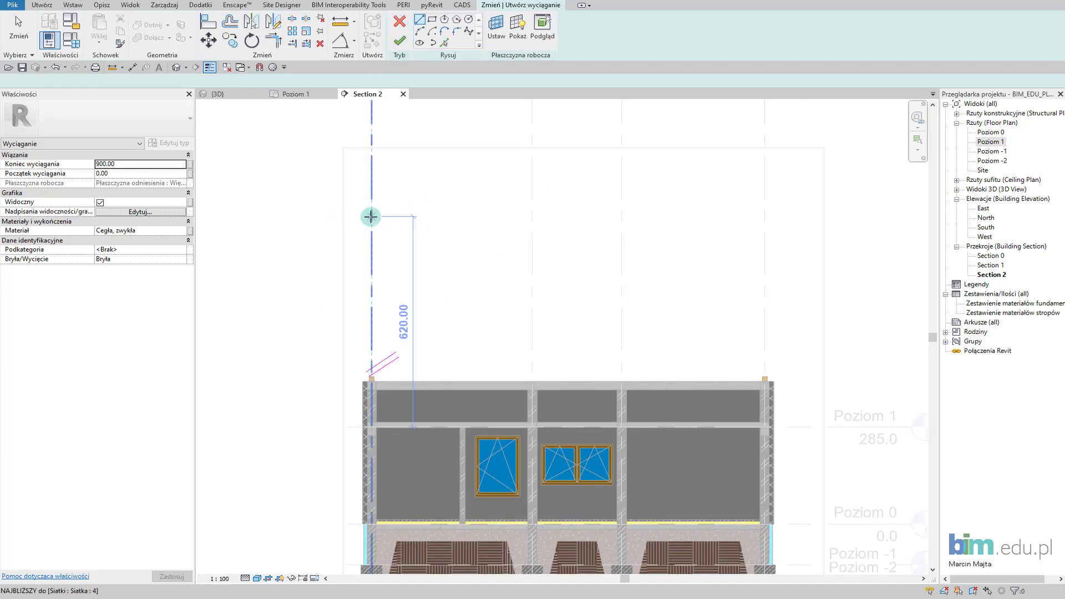
pyautogui.click(372, 221)
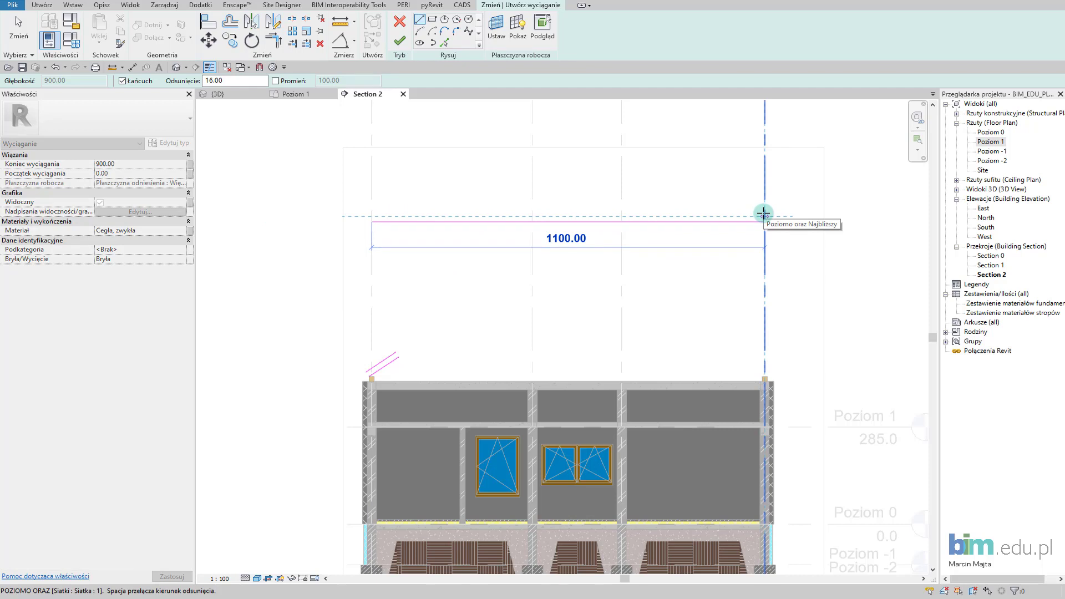
pyautogui.write('550')
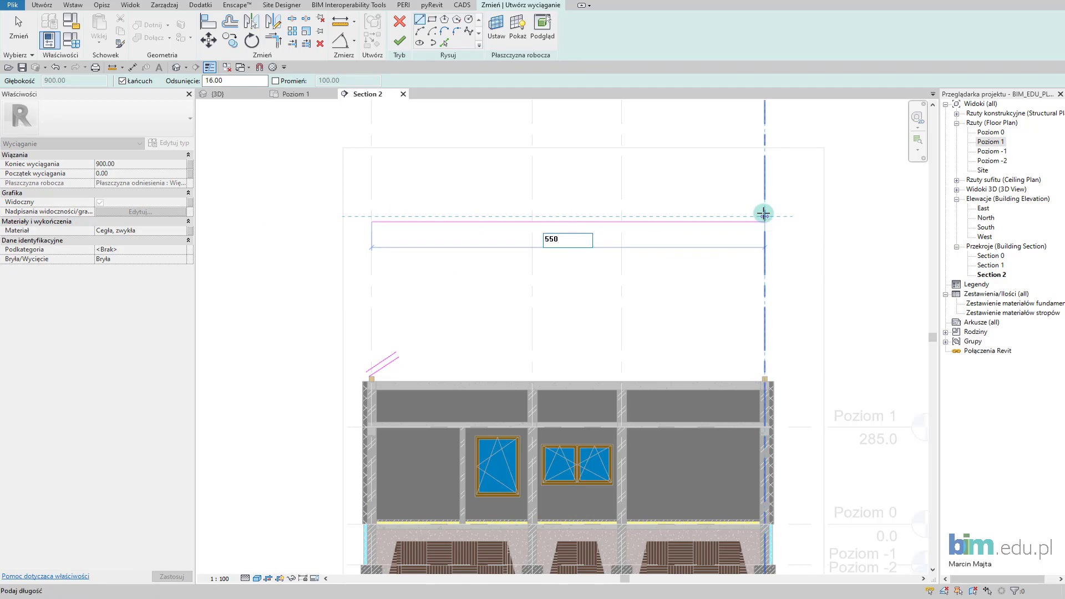
pyautogui.press('Return')
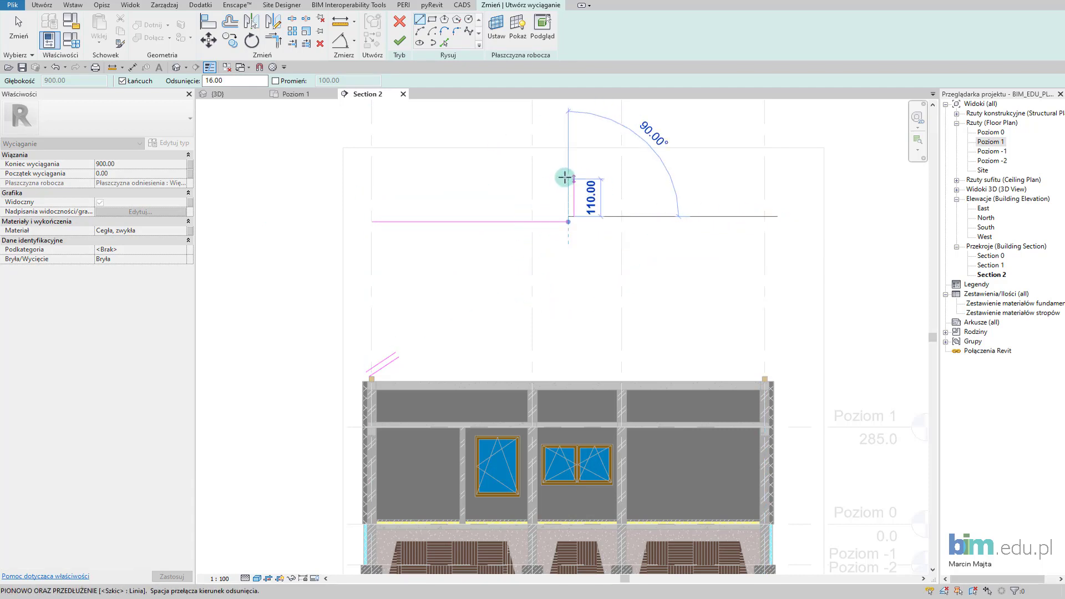
pyautogui.press('Escape')
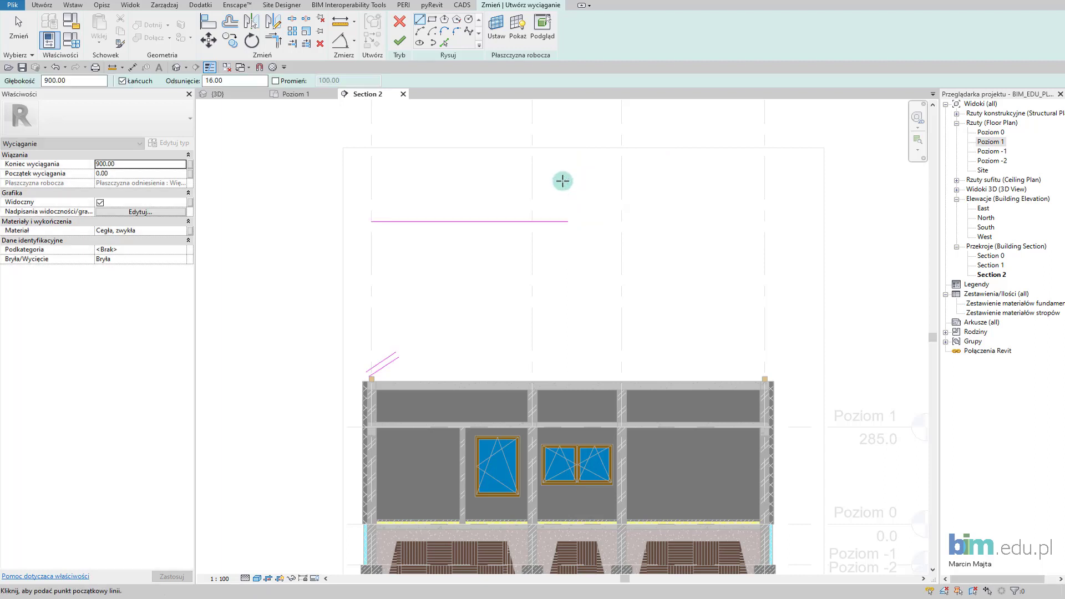
pyautogui.click(222, 81)
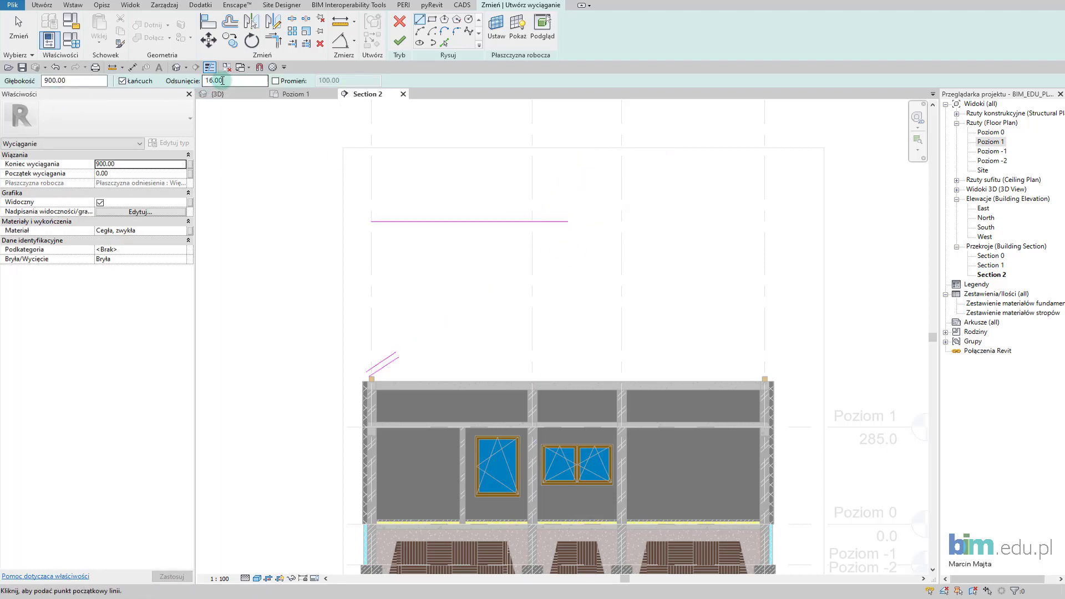
pyautogui.press('Return')
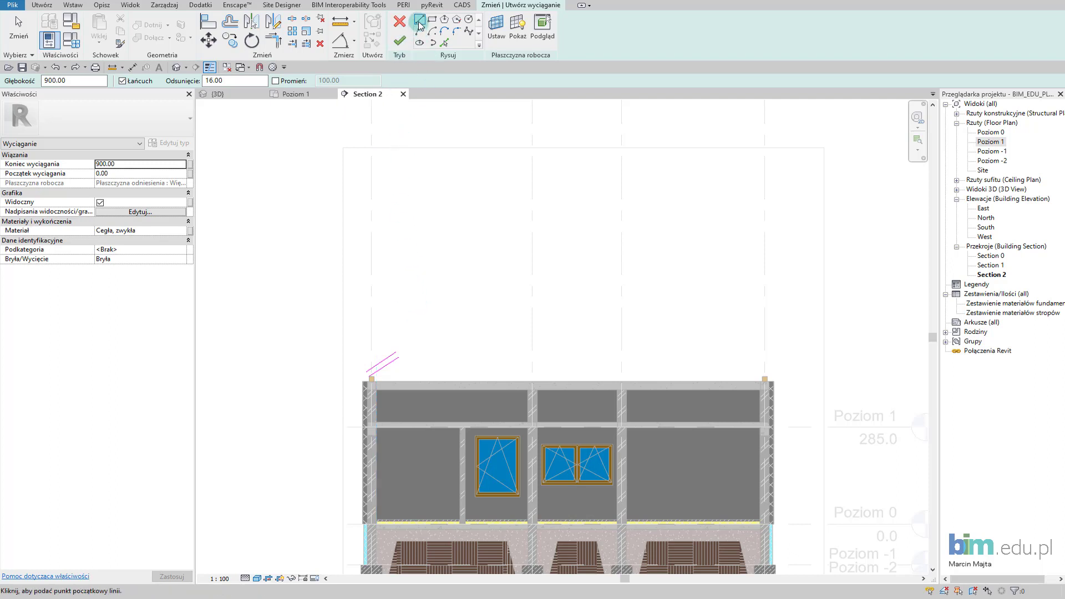
# Step: Reset the line offset to 0 and sketch a 550 cm horizontal helper line from grid line 4 toward the building's centre
pyautogui.moveTo(236, 83); pyautogui.dragTo(189, 82)
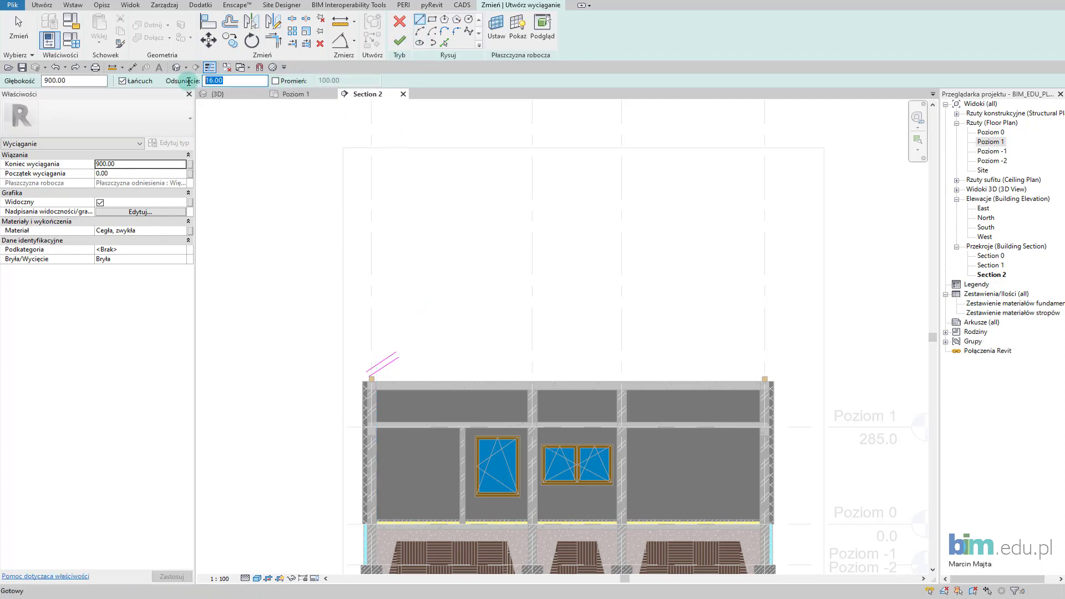
pyautogui.write('0')
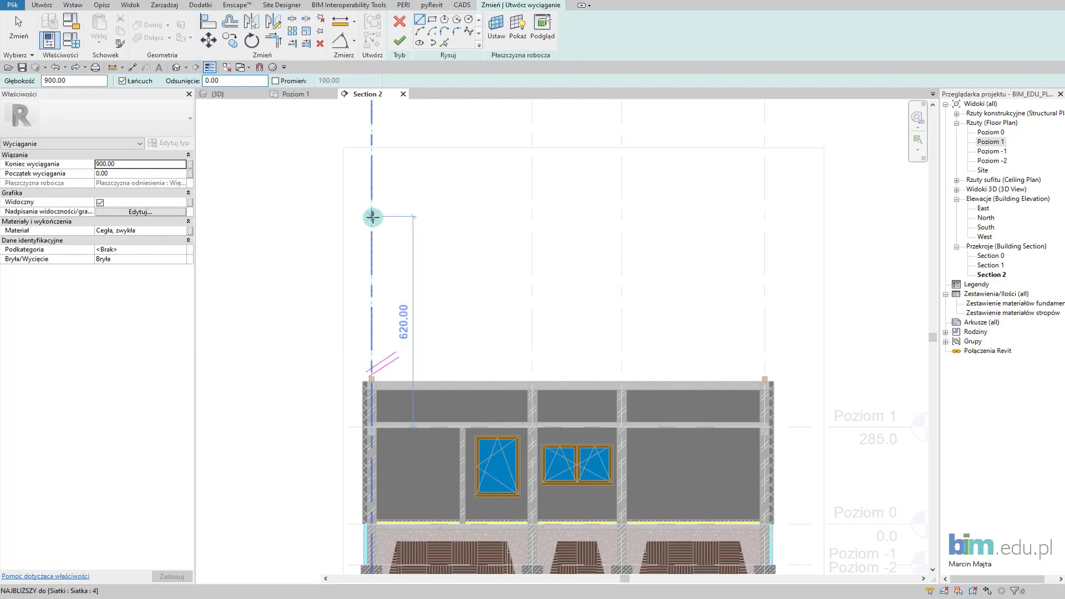
pyautogui.click(371, 216)
pyautogui.write('550')
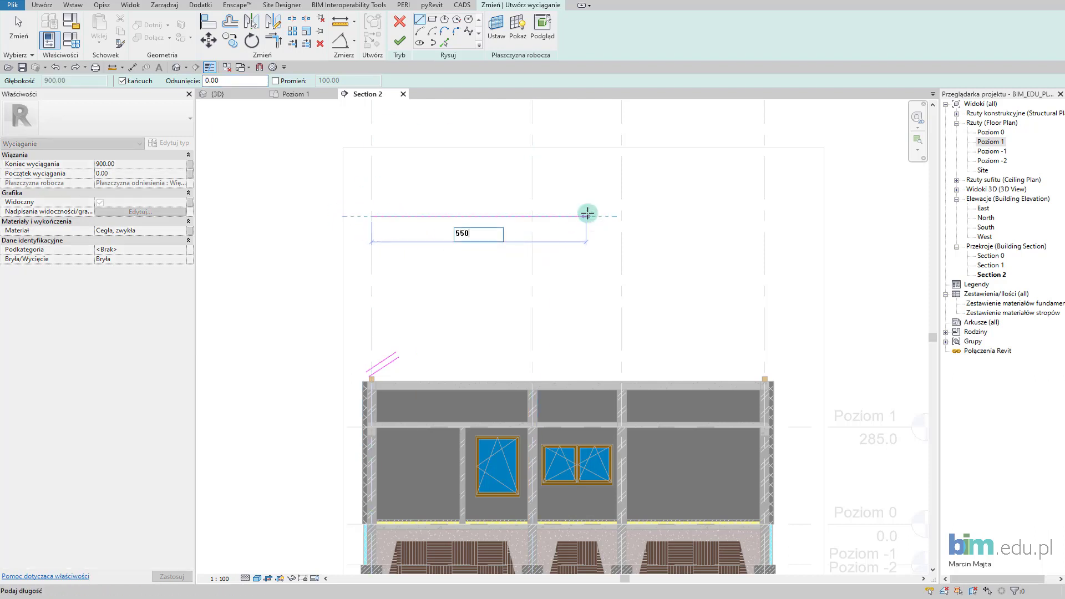
pyautogui.press('Return')
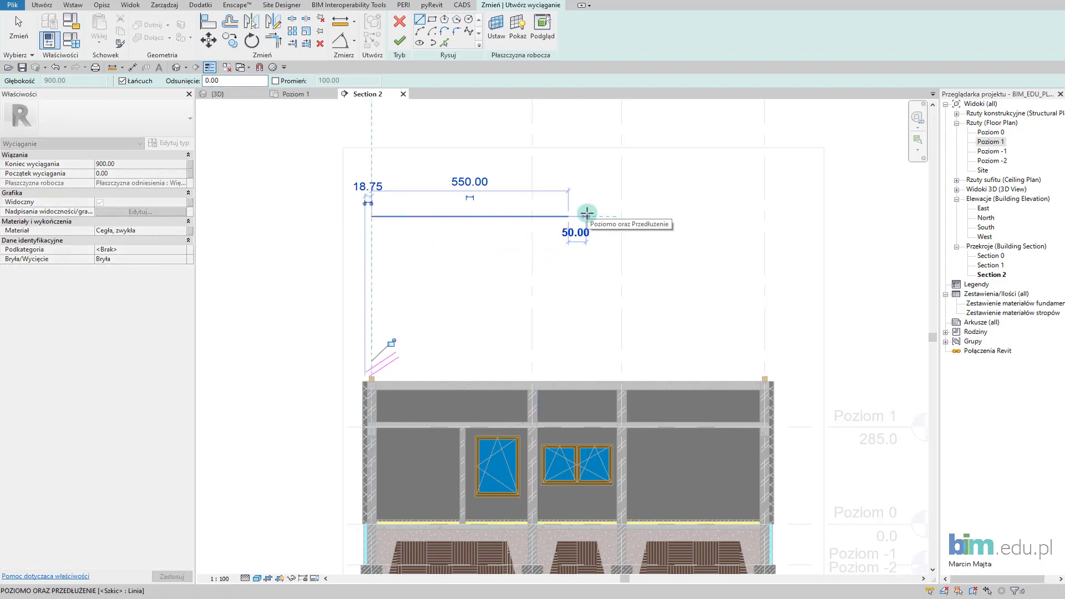
pyautogui.press('Escape')
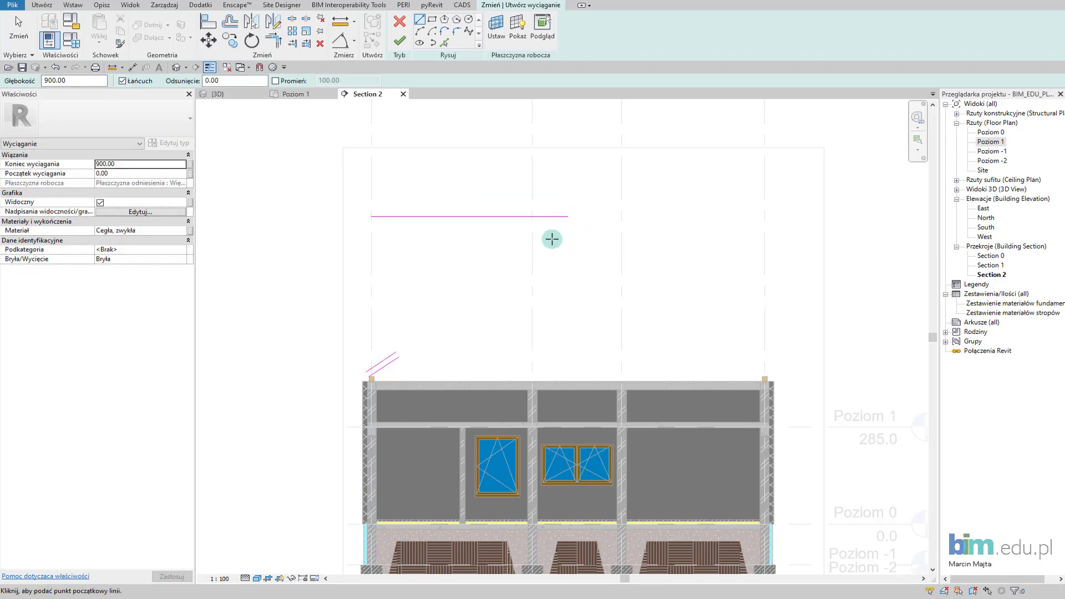
# Step: Sketch a vertical line about 380 cm long straight down from the inner end of the horizontal helper line
pyautogui.click(569, 217)
pyautogui.click(569, 345)
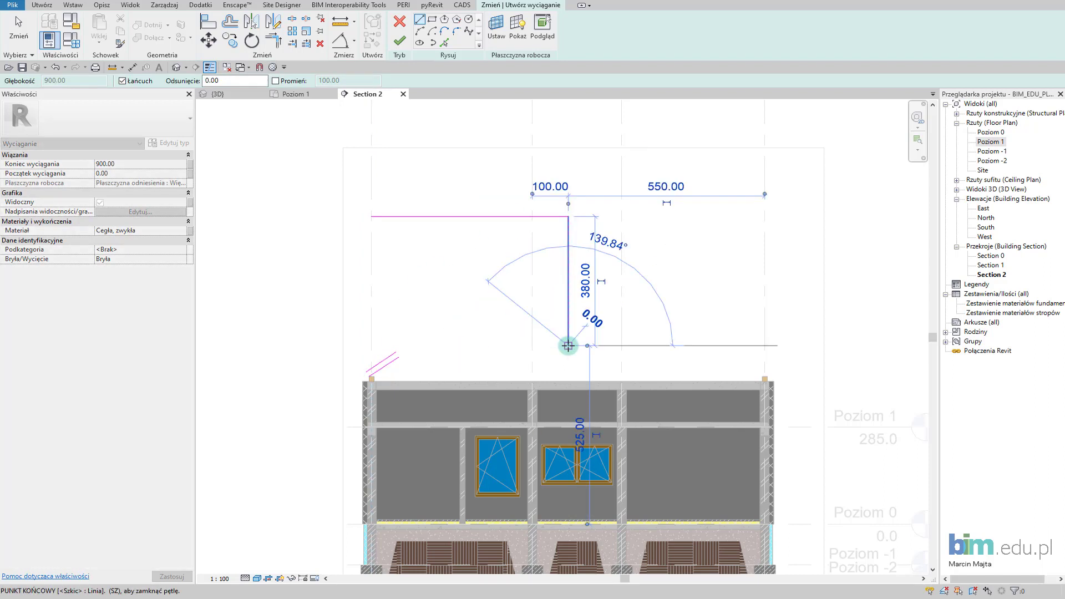
pyautogui.press('Escape')
pyautogui.press('Escape')
# Step: Extend both sloped rafter lines to the vertical centre line and trim it to form the ridge end
pyautogui.press('t')
pyautogui.press('r')
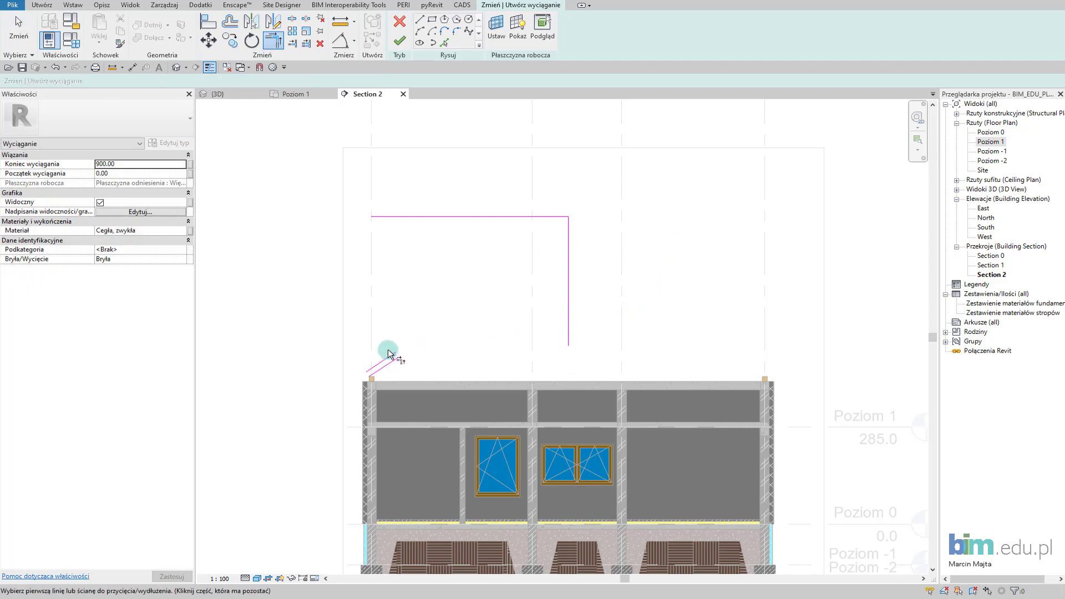
pyautogui.click(390, 356)
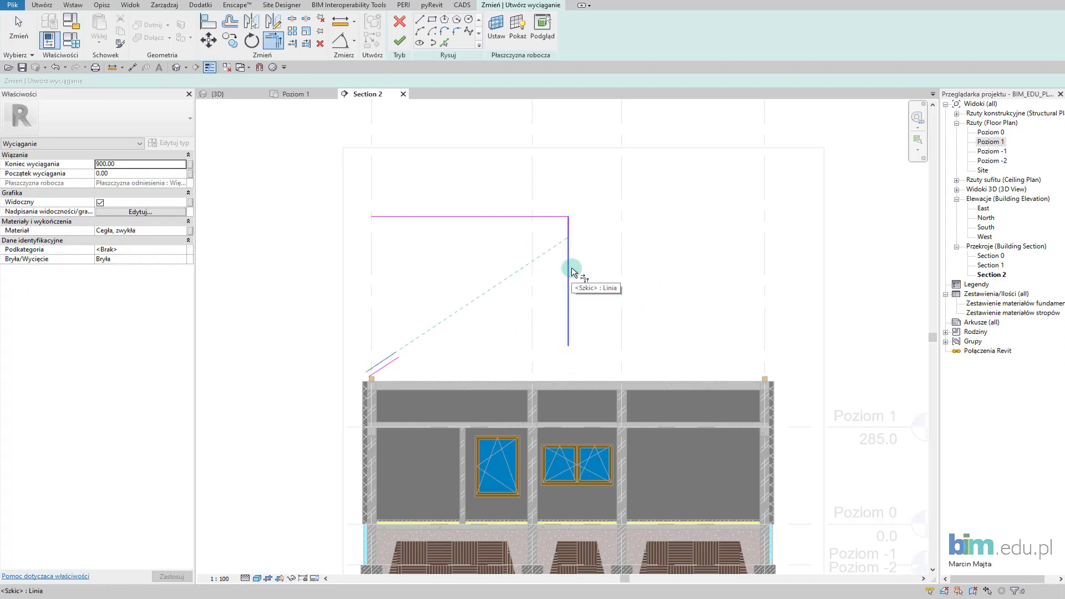
pyautogui.click(573, 272)
pyautogui.click(397, 359)
pyautogui.scroll(2, 590, 241)
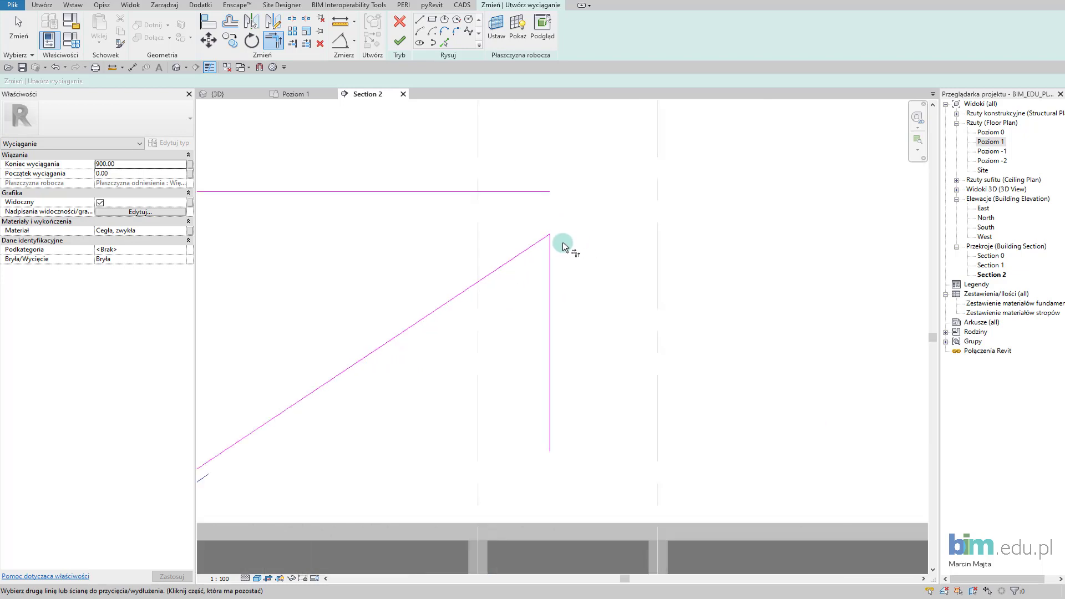
pyautogui.click(550, 242)
# Step: Delete the horizontal helper line above the rafter profile
pyautogui.moveTo(291, 471); pyautogui.dragTo(476, 432, button='middle')
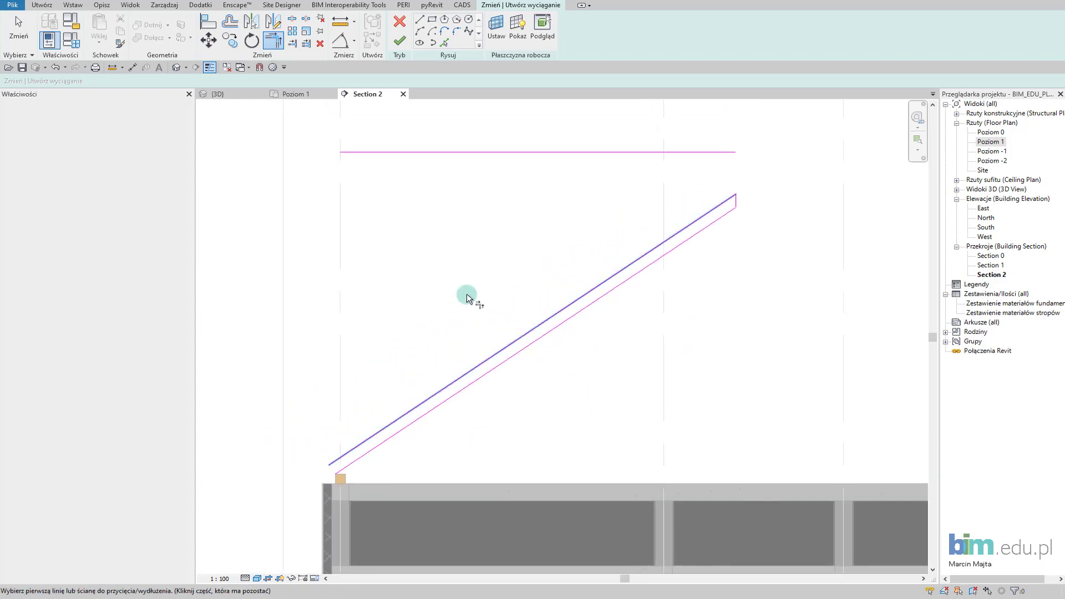
pyautogui.press('Escape')
pyautogui.moveTo(452, 138); pyautogui.dragTo(433, 177)
pyautogui.press('Delete')
# Step: Sketch a horizontal helper line outward from the outer upper corner of the ring beam insulation to mark the eaves overhang
pyautogui.moveTo(450, 299)
pyautogui.mouseDown(button='middle')
pyautogui.moveTo(523, 251)
pyautogui.moveTo(547, 251)
pyautogui.mouseUp(button='middle')
pyautogui.click(420, 24)
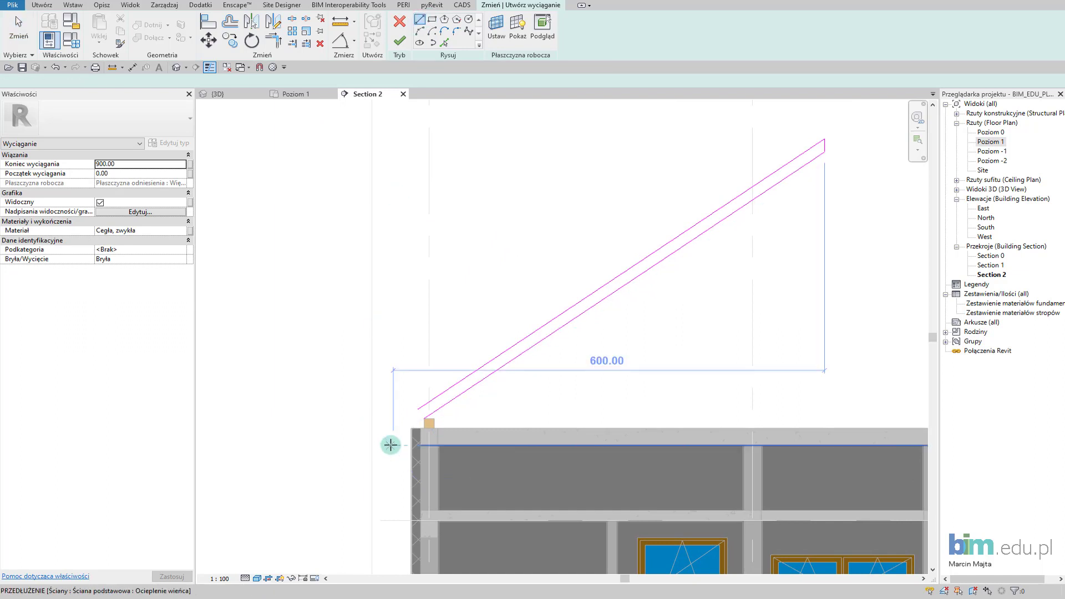
pyautogui.scroll(3, 427, 442)
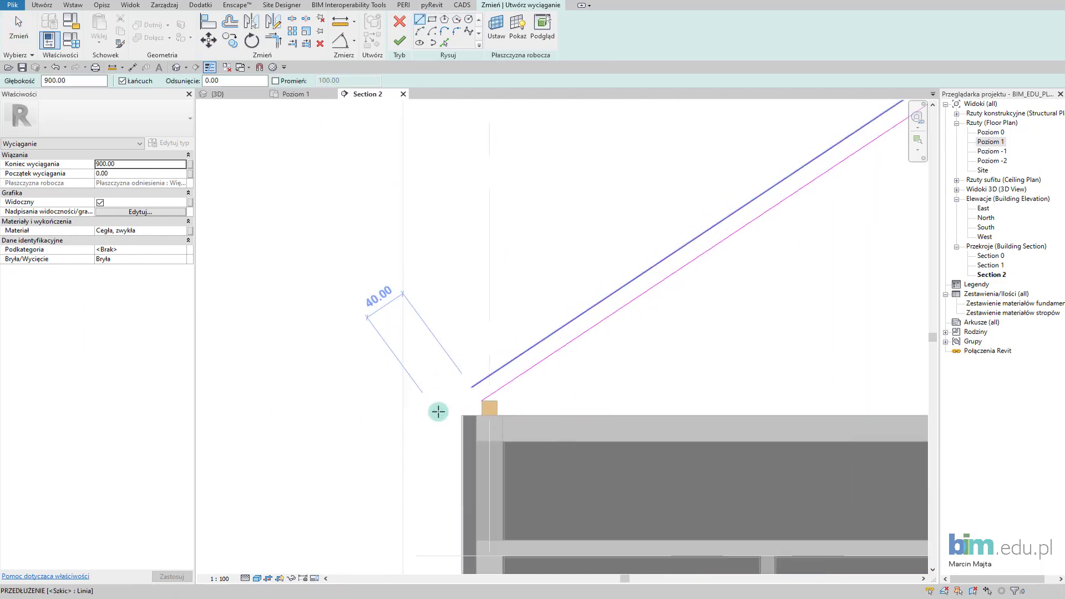
pyautogui.click(466, 416)
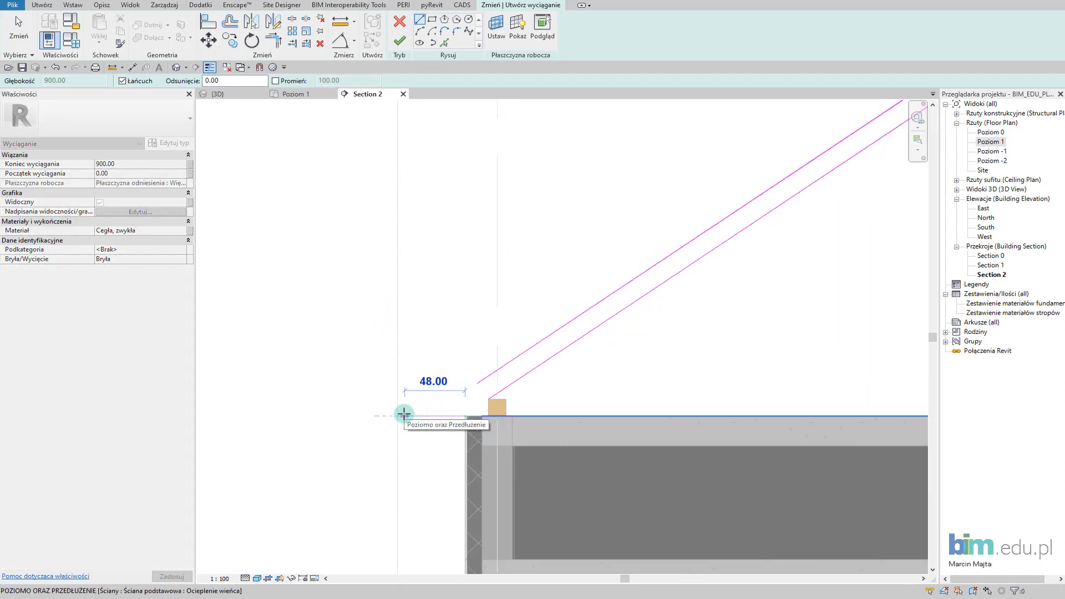
pyautogui.click(404, 414)
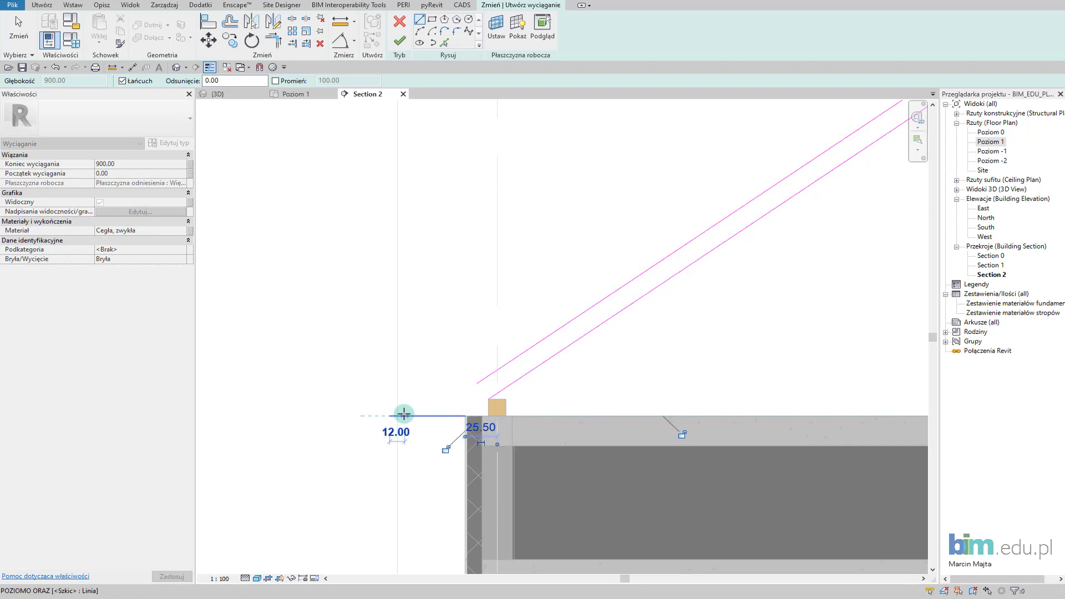
# Step: Finish the horizontal eaves helper line and sketch a vertical line straight down from its outer end
pyautogui.scroll(-2, 400, 427)
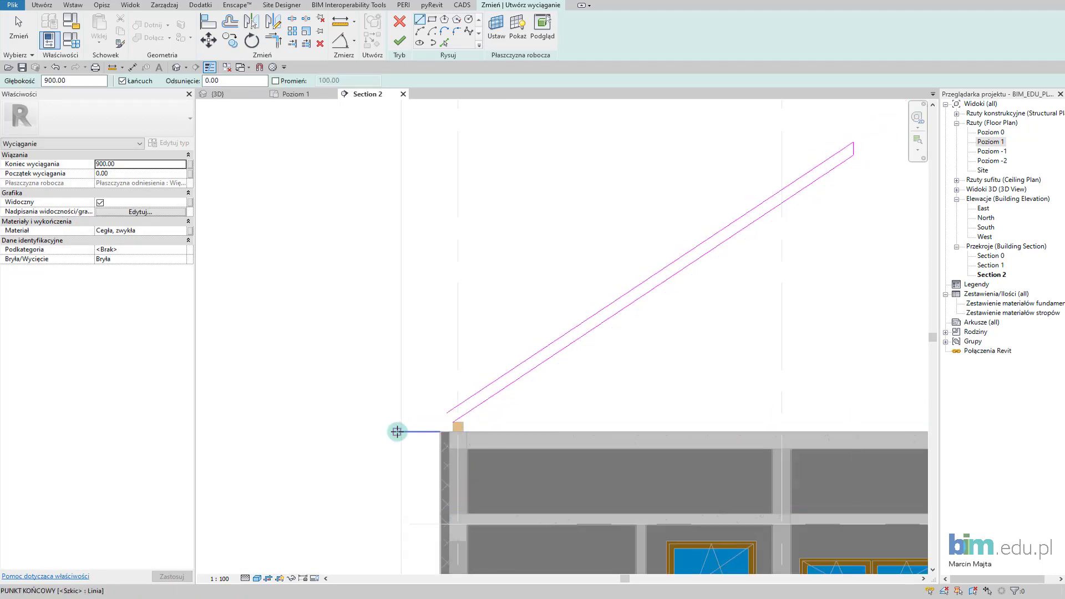
pyautogui.click(397, 432)
pyautogui.click(397, 480)
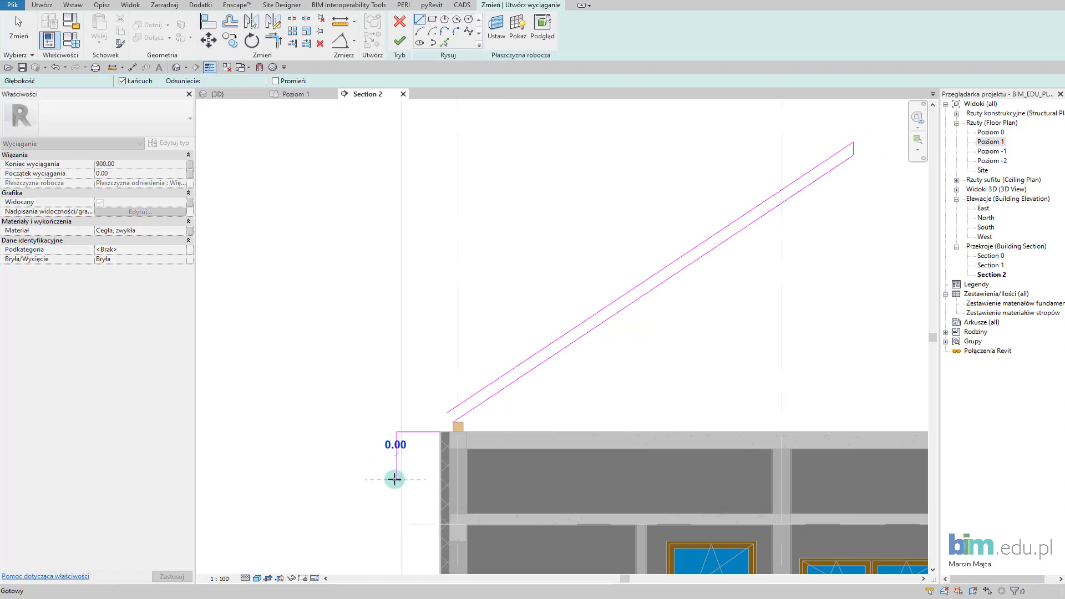
pyautogui.press('Escape')
pyautogui.press('Escape')
# Step: Extend both sloped rafter lines to the vertical eaves line and trim it to close the profile's lower end
pyautogui.press('t')
pyautogui.press('r')
pyautogui.click(480, 404)
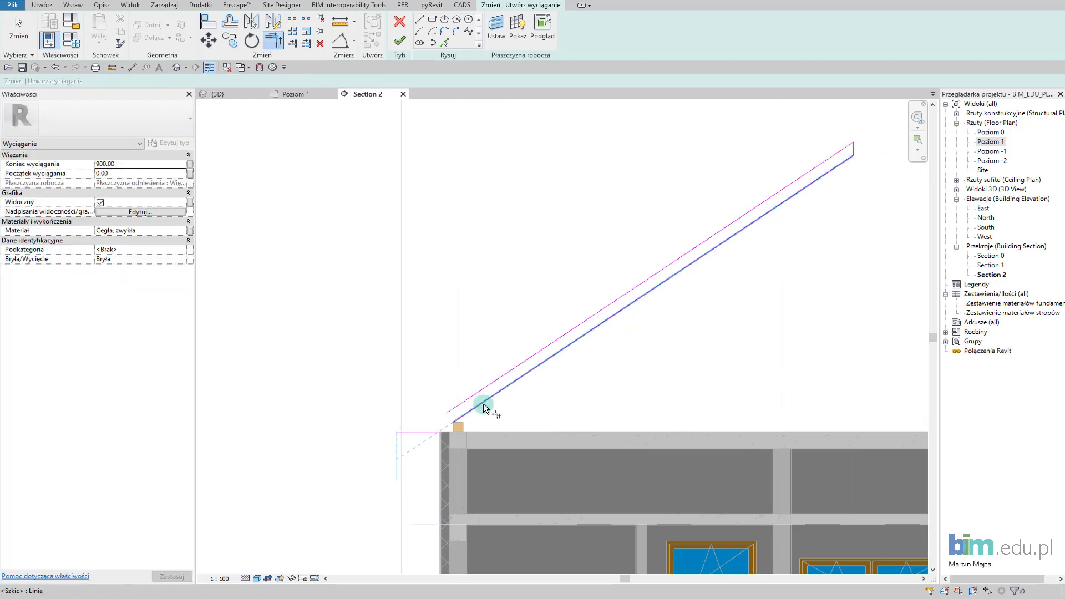
pyautogui.click(401, 446)
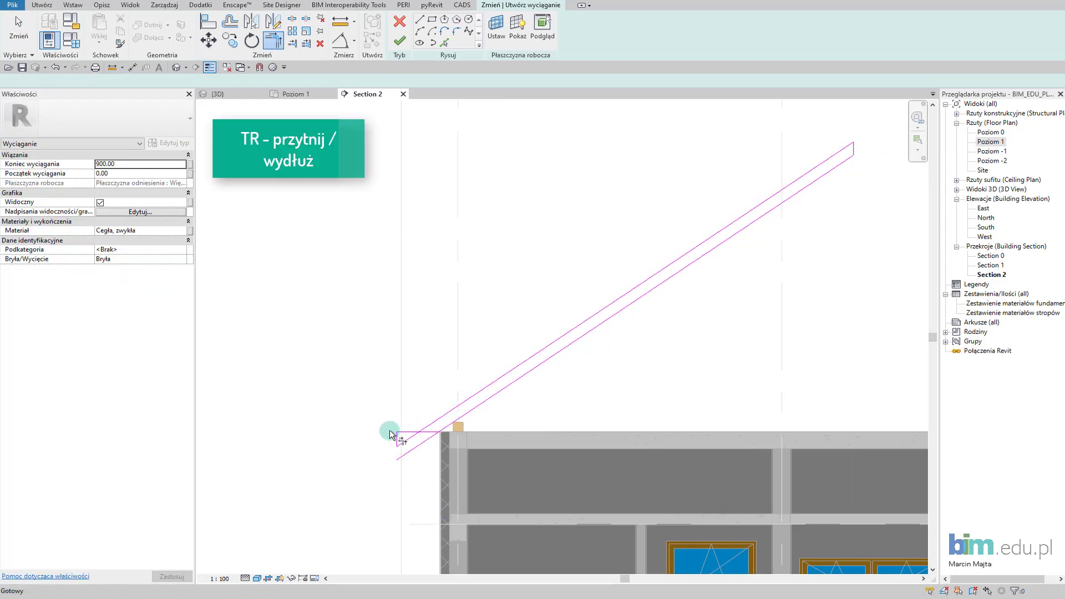
pyautogui.press('Escape')
pyautogui.scroll(3, 396, 447)
pyautogui.press('t')
pyautogui.press('r')
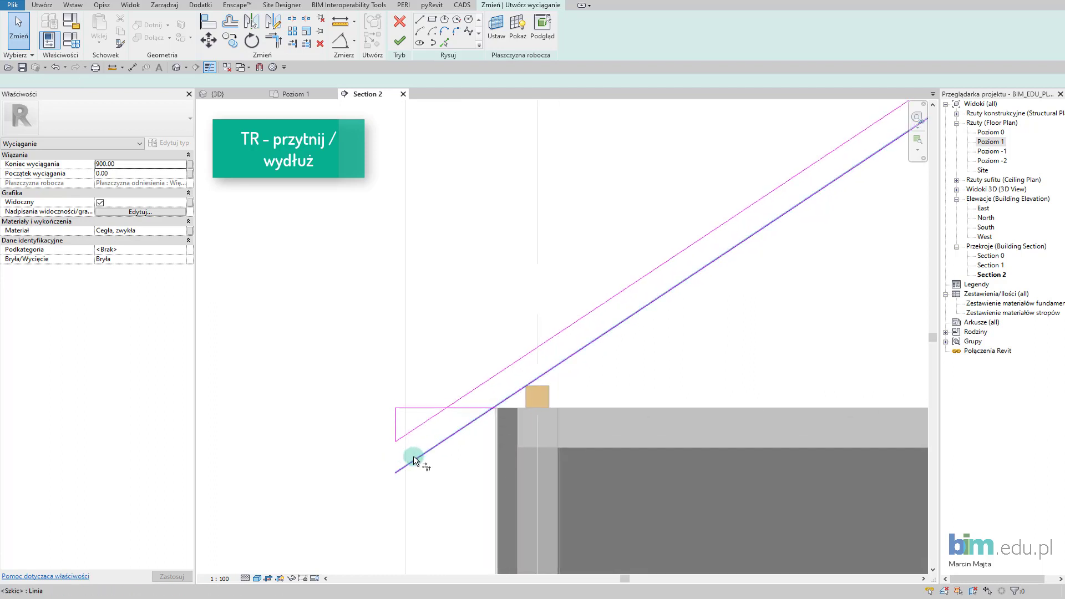
pyautogui.click(409, 463)
pyautogui.click(398, 450)
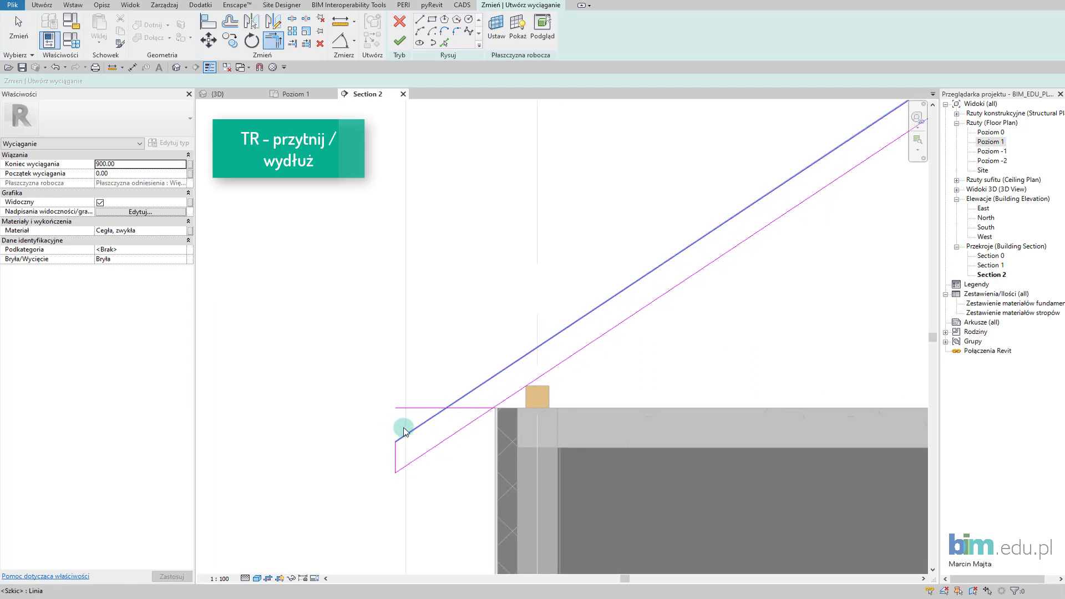
# Step: Delete the horizontal helper line at the eaves that crosses the rafter profile
pyautogui.press('Escape')
pyautogui.click(465, 409)
pyautogui.press('Delete')
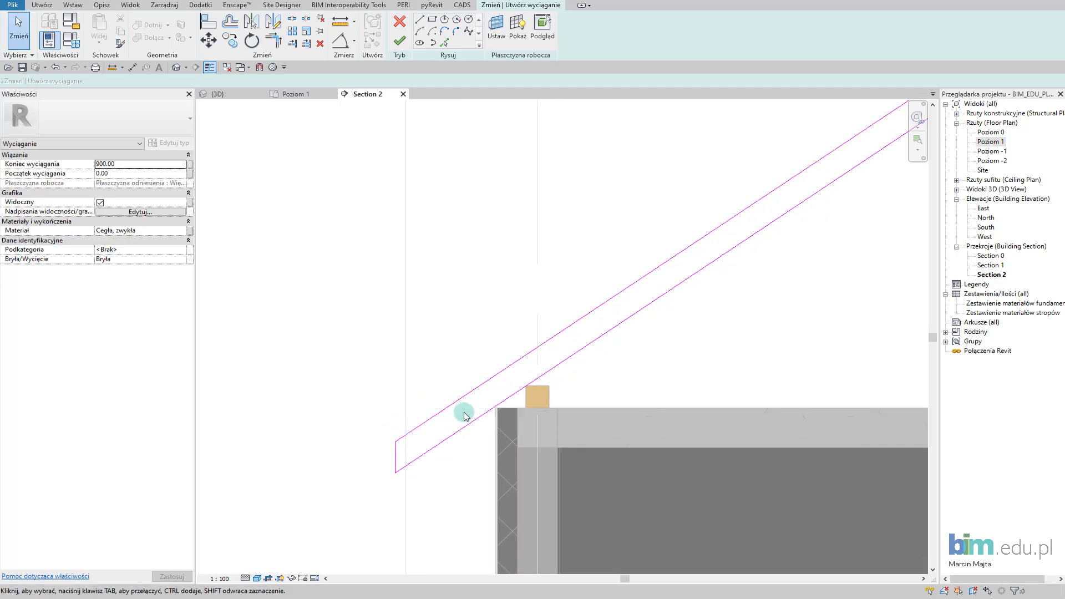
# Step: Move all four lines of the rafter profile 3 cm straight down, starting from the wall plate's outer upper corner
pyautogui.scroll(-5, 465, 415)
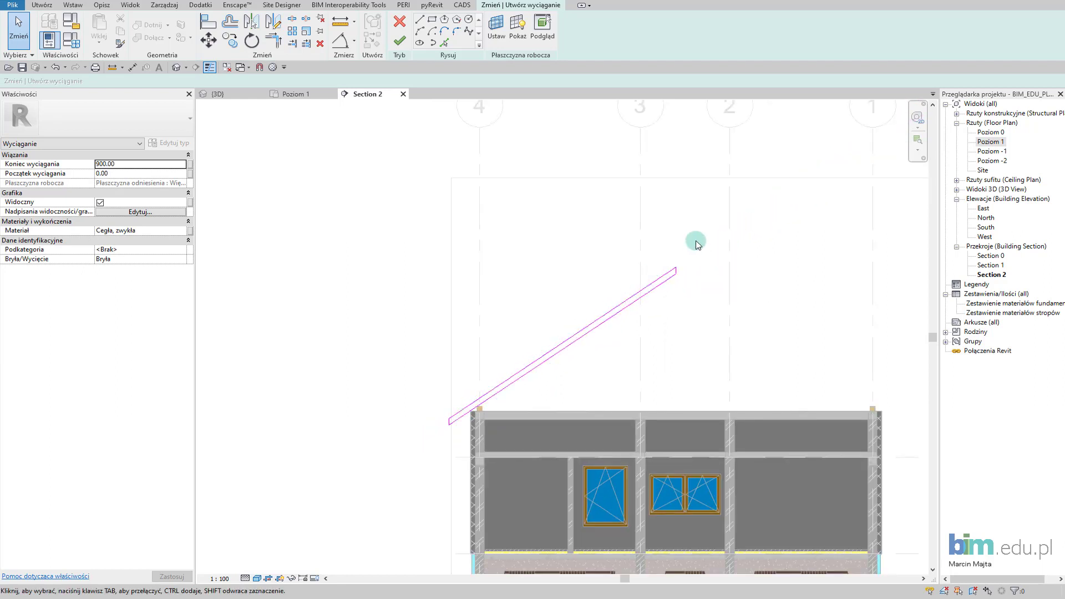
pyautogui.moveTo(695, 241); pyautogui.dragTo(488, 379)
pyautogui.moveTo(422, 436); pyautogui.dragTo(422, 437)
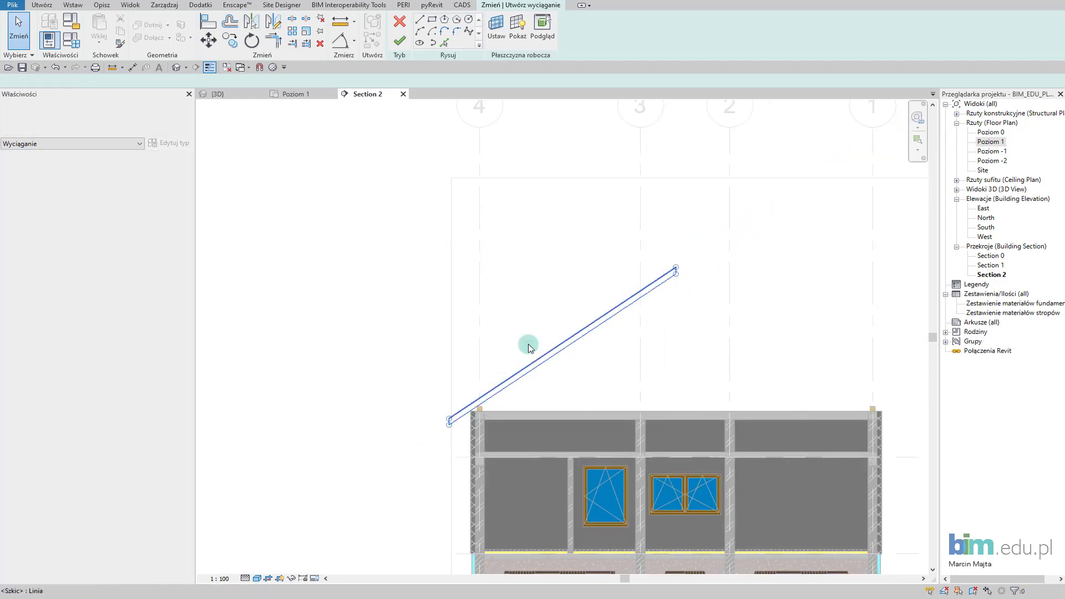
pyautogui.scroll(5, 478, 408)
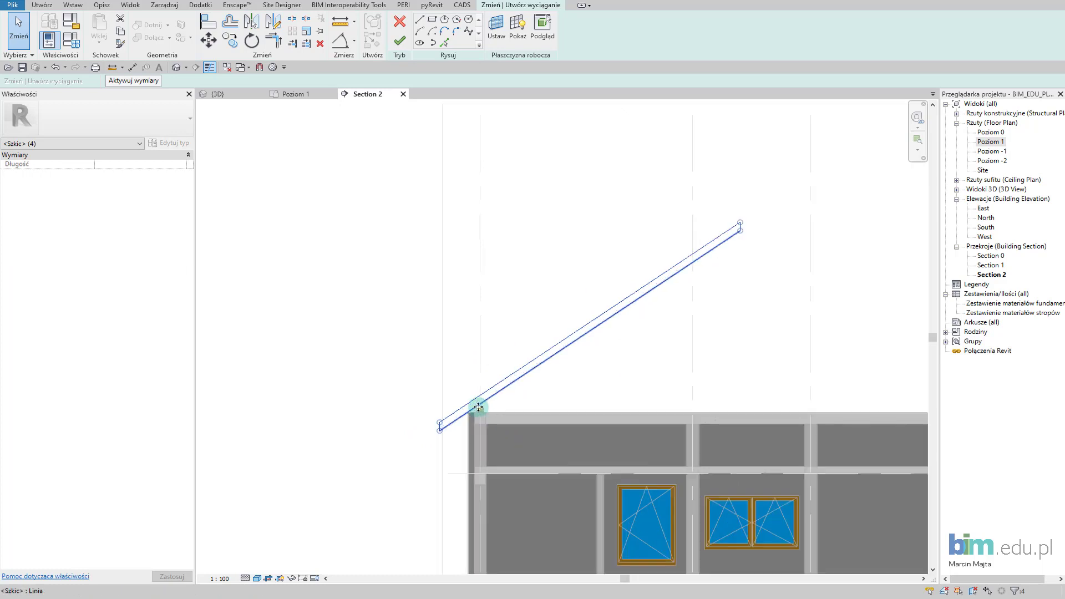
pyautogui.scroll(2, 478, 405)
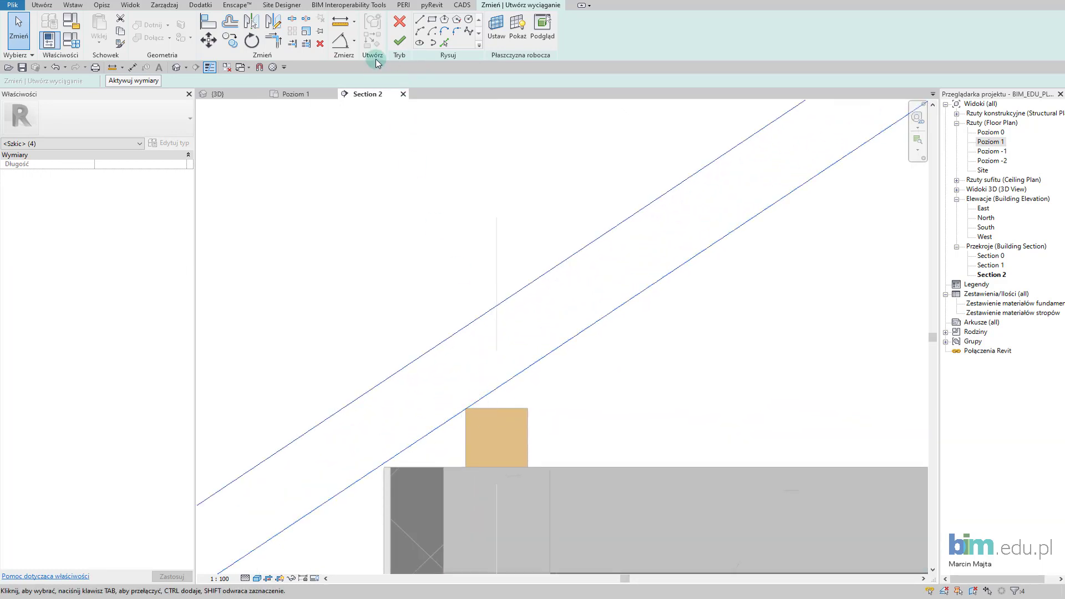
pyautogui.click(214, 46)
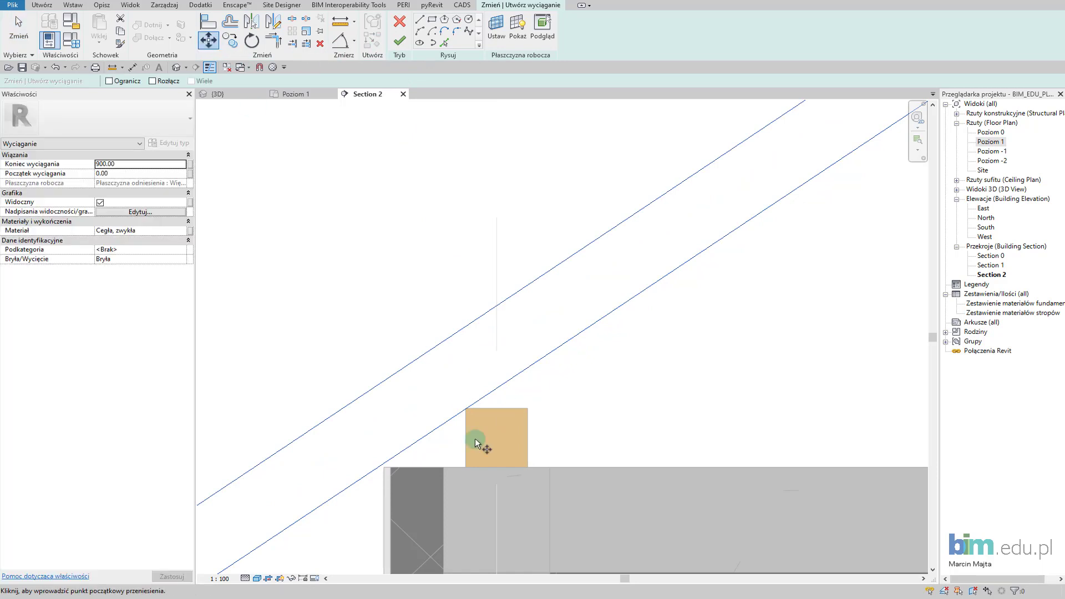
pyautogui.click(466, 409)
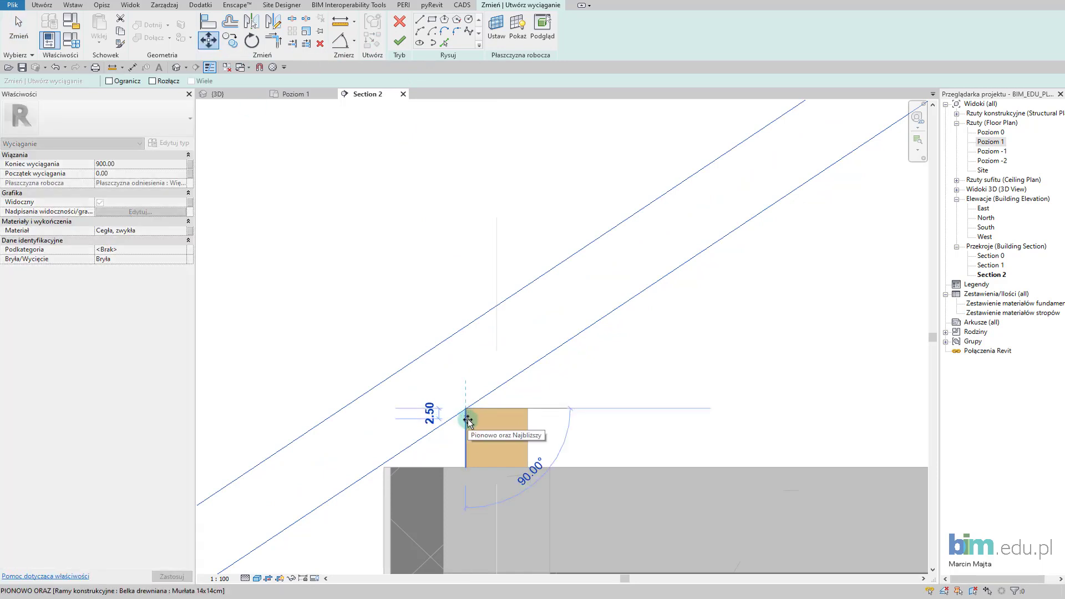
pyautogui.click(468, 418)
pyautogui.press('Escape')
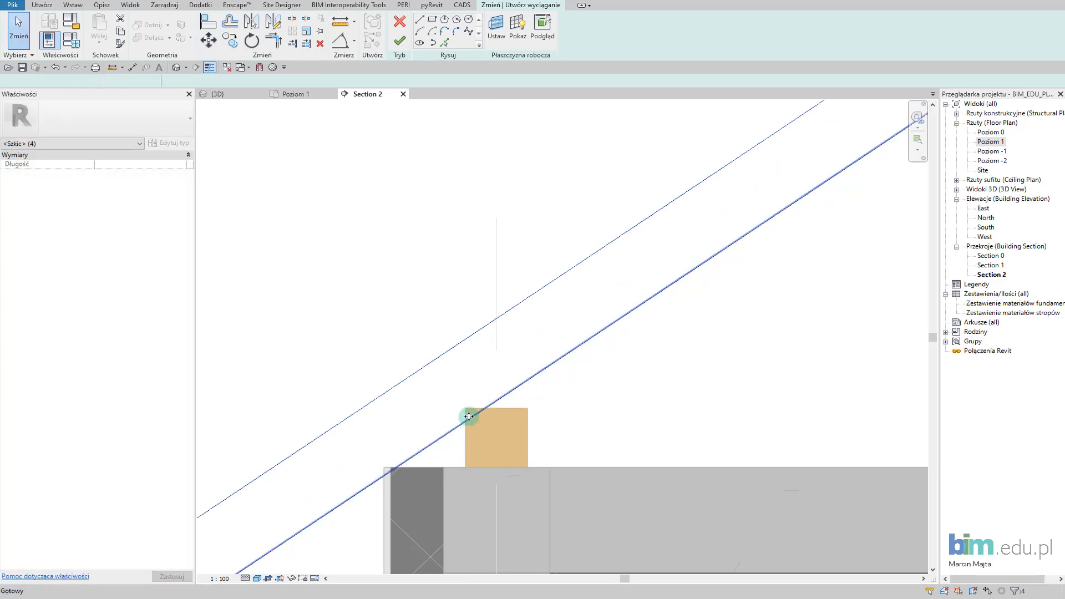
# Step: Sketch the rafter notch along the wall plate's upper and outer edges, meeting the lower sloped line at both ends
pyautogui.scroll(1, 473, 406)
pyautogui.click(422, 18)
pyautogui.scroll(2, 476, 411)
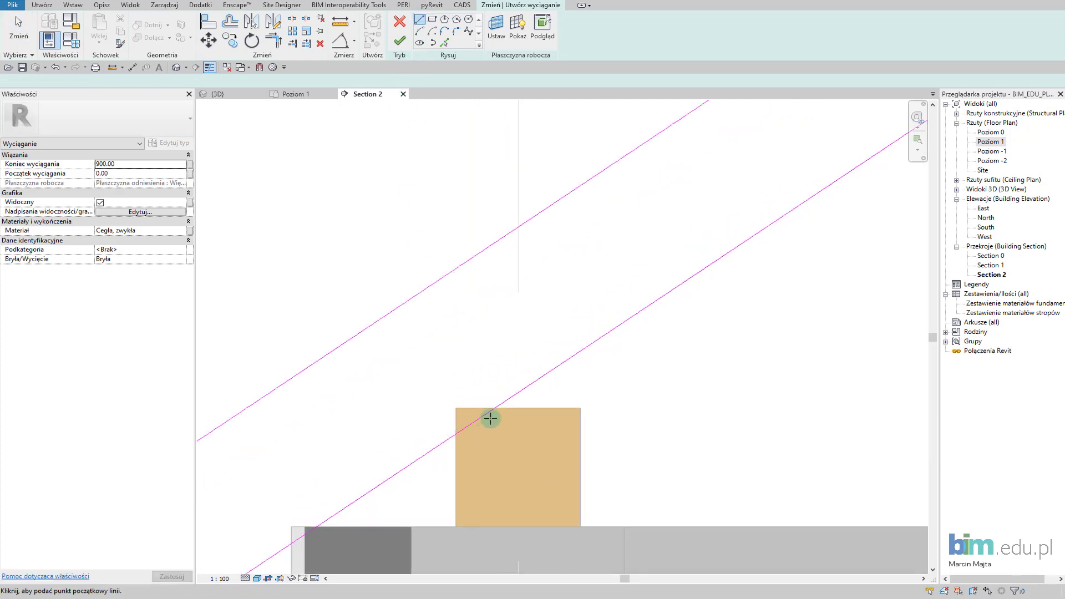
pyautogui.click(457, 408)
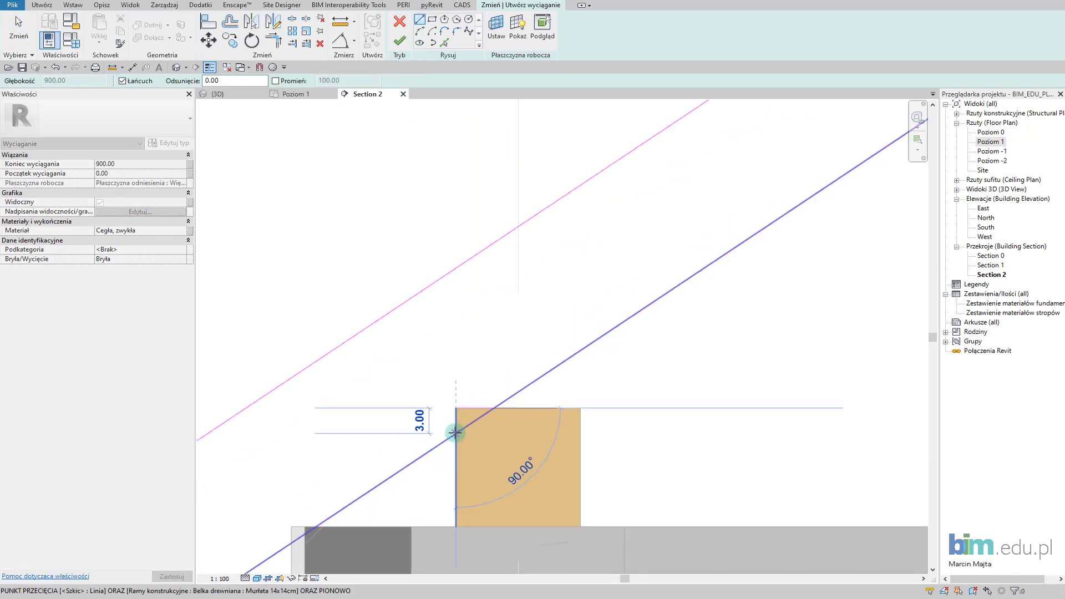
pyautogui.click(455, 427)
pyautogui.press('Escape')
pyautogui.press('Escape')
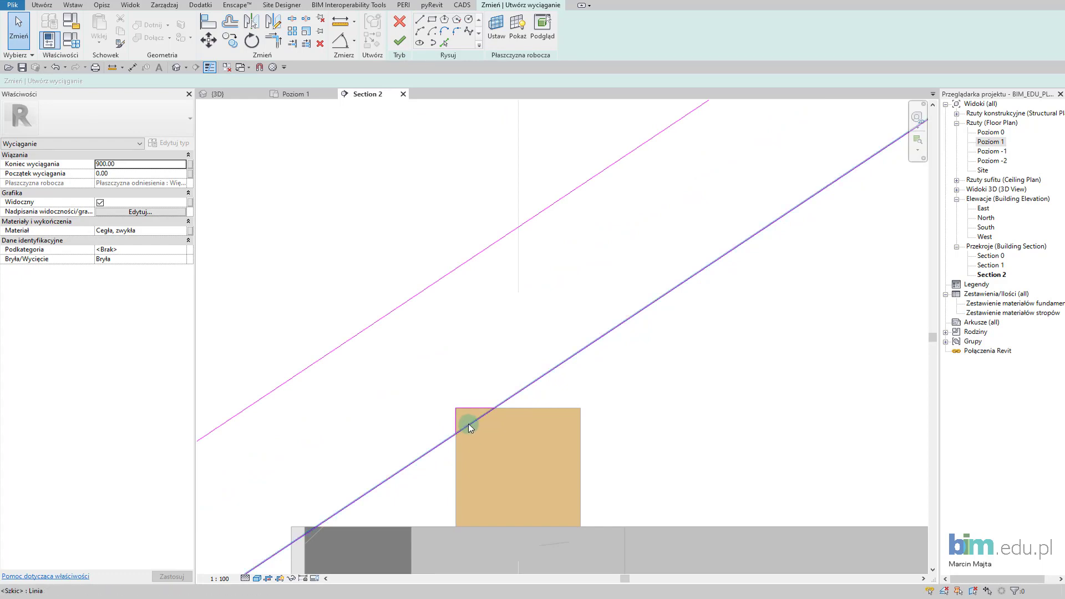
# Step: Split the lower rafter line inside the wall plate notch and trim both parts to the notch lines
pyautogui.press('s')
pyautogui.press('l')
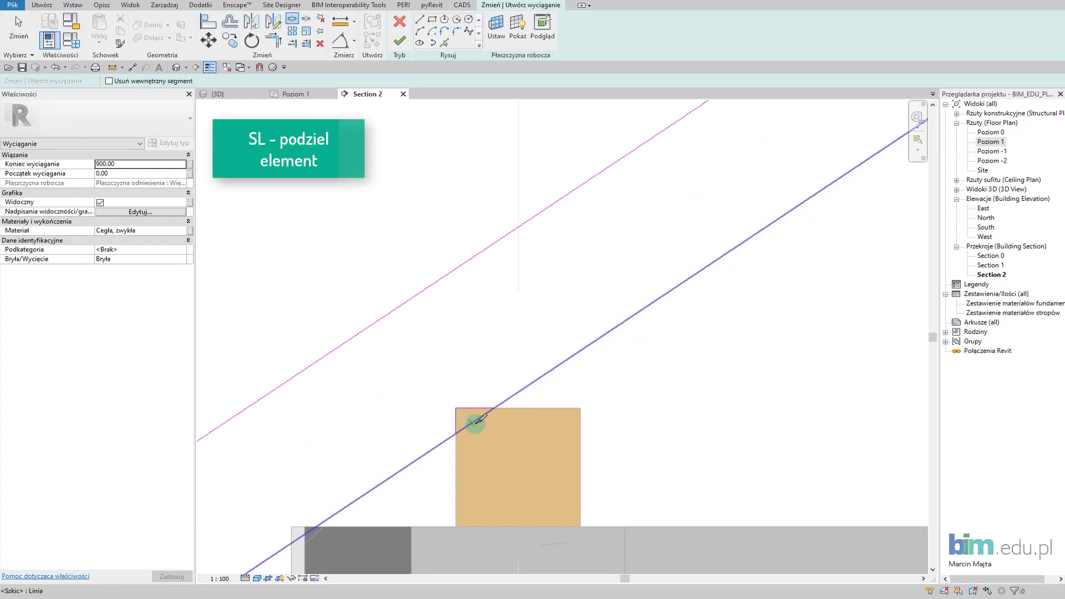
pyautogui.click(475, 425)
pyautogui.press('t')
pyautogui.press('r')
pyautogui.click(445, 441)
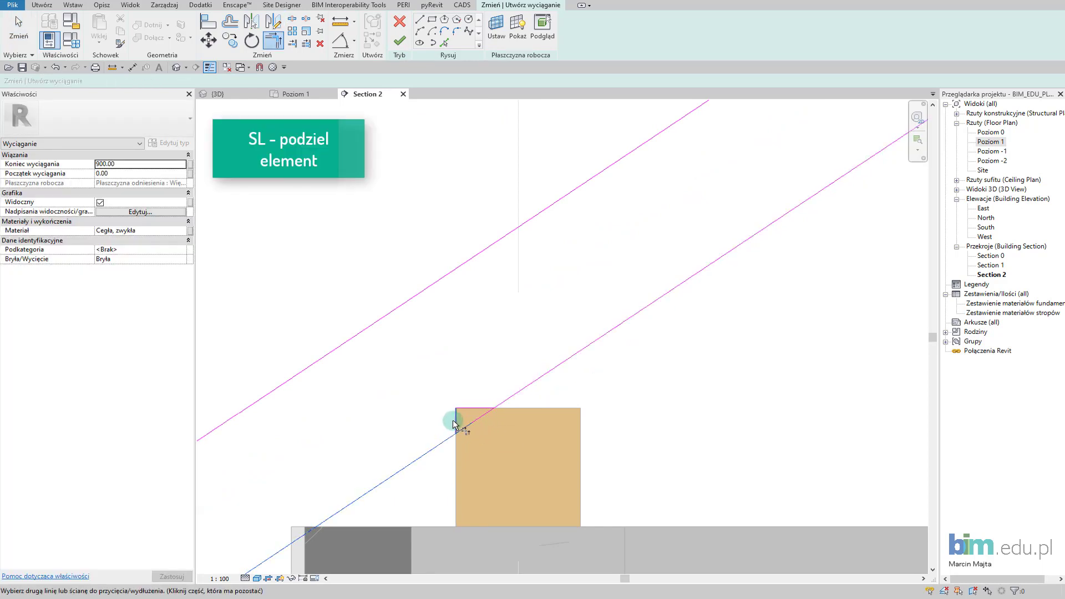
pyautogui.click(455, 422)
pyautogui.click(478, 407)
pyautogui.click(506, 398)
pyautogui.press('Escape')
# Step: Set the extrusion's material to Drewno - brzoza, found by searching the material browser for "drew"
pyautogui.scroll(-8, 483, 404)
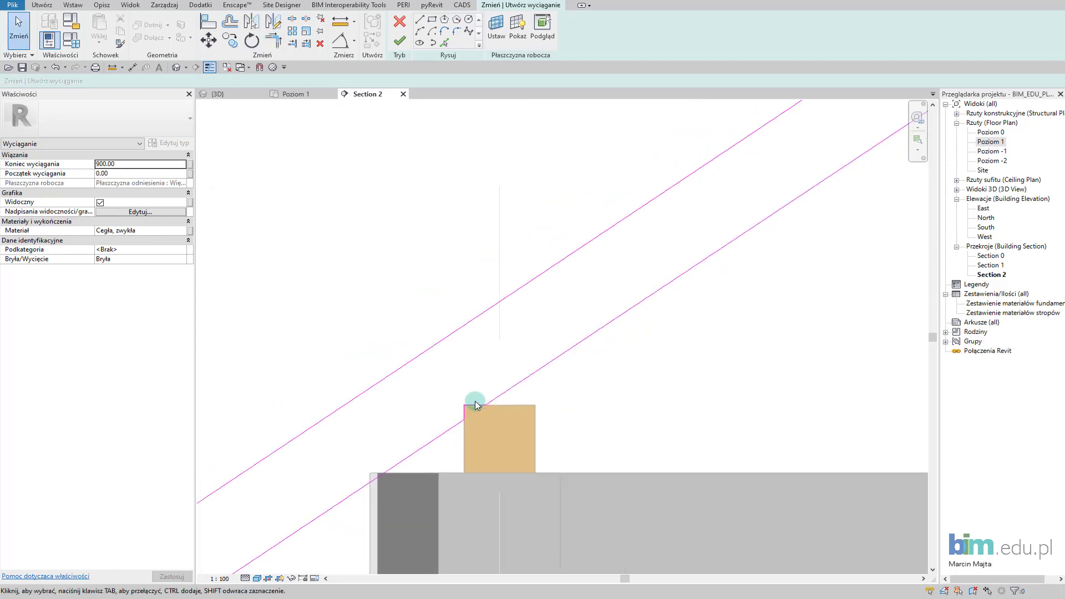
pyautogui.scroll(-3, 475, 402)
pyautogui.moveTo(607, 336); pyautogui.dragTo(490, 395, button='middle')
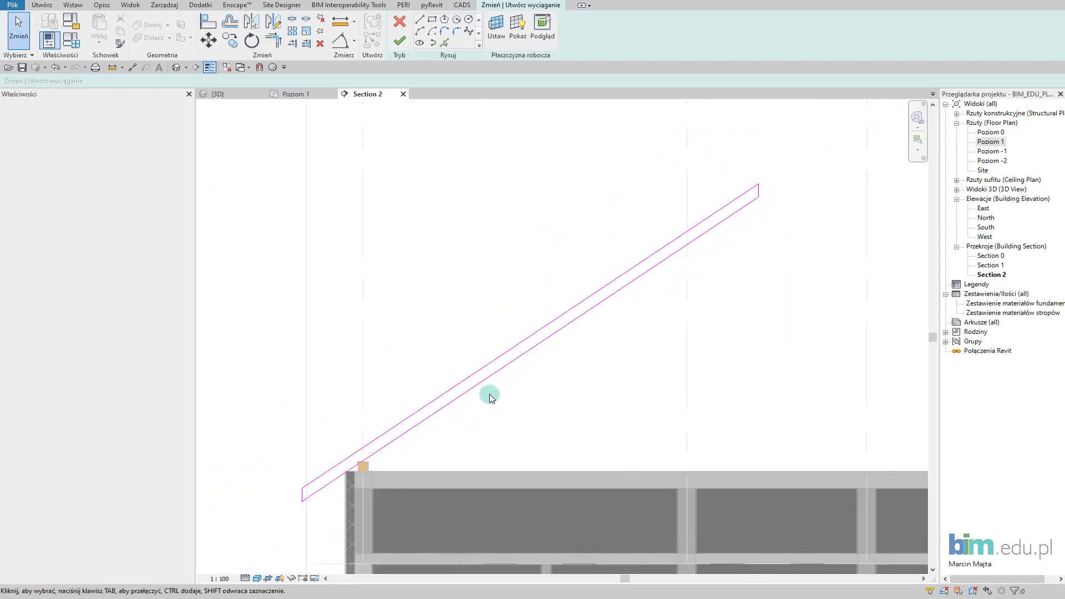
pyautogui.scroll(-4, 492, 395)
pyautogui.moveTo(556, 395); pyautogui.dragTo(485, 398, button='middle')
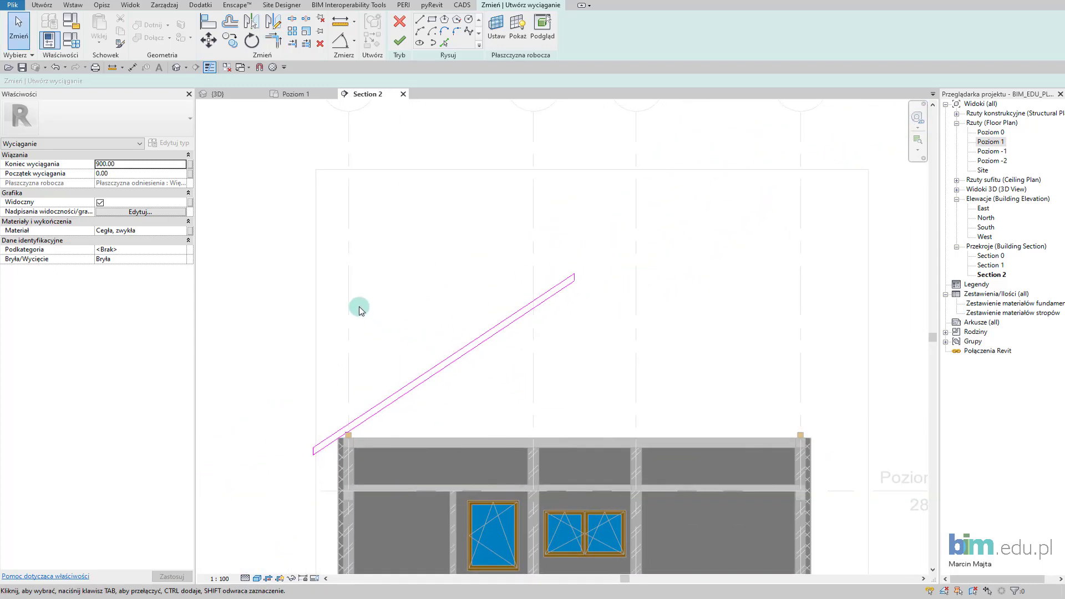
pyautogui.click(184, 231)
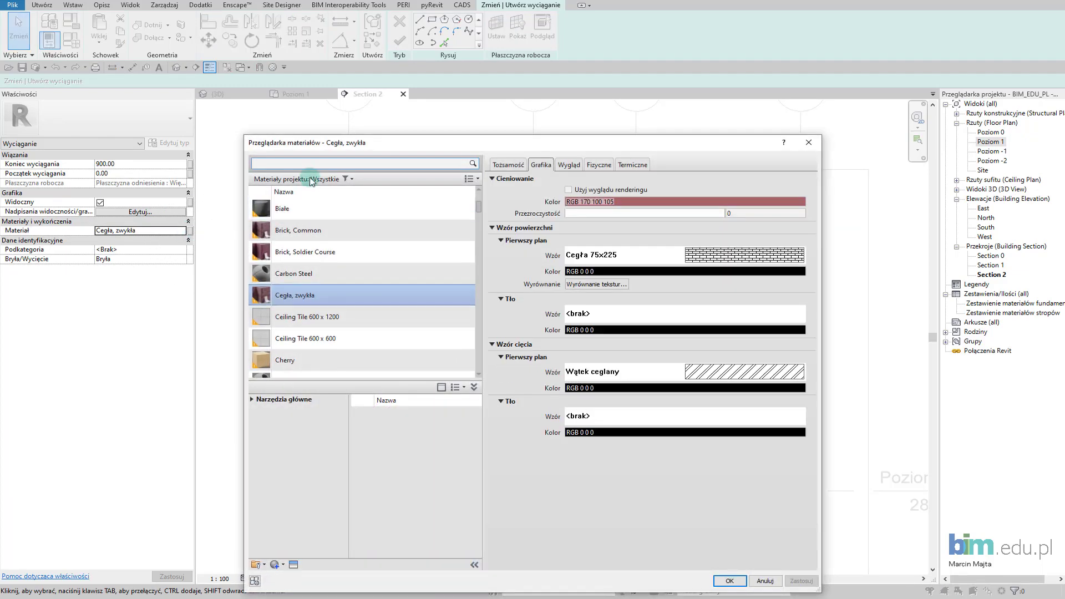
pyautogui.click(313, 166)
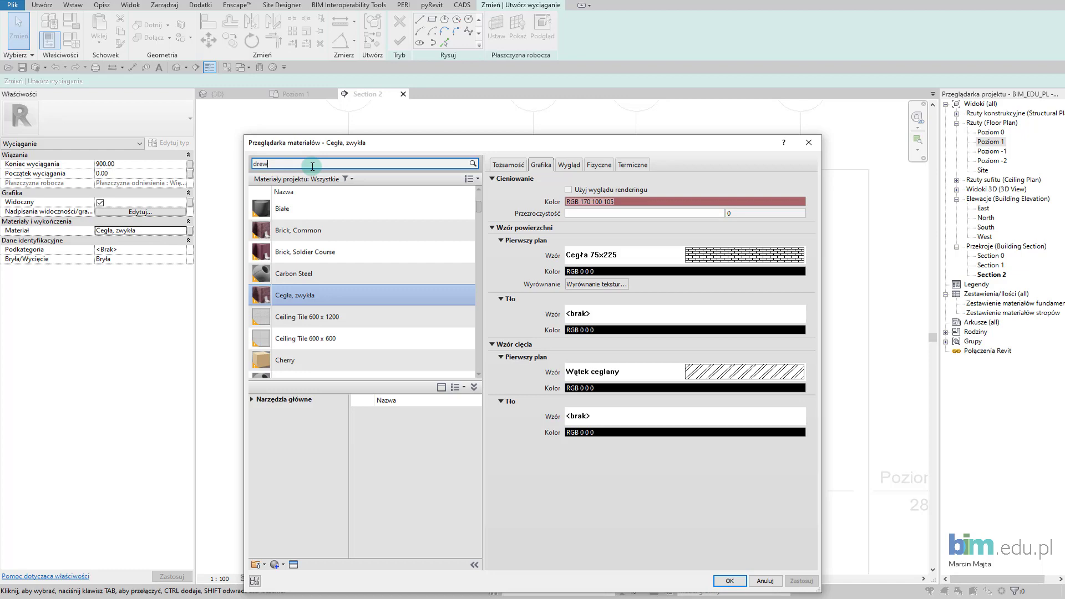
pyautogui.write('drew')
pyautogui.click(334, 326)
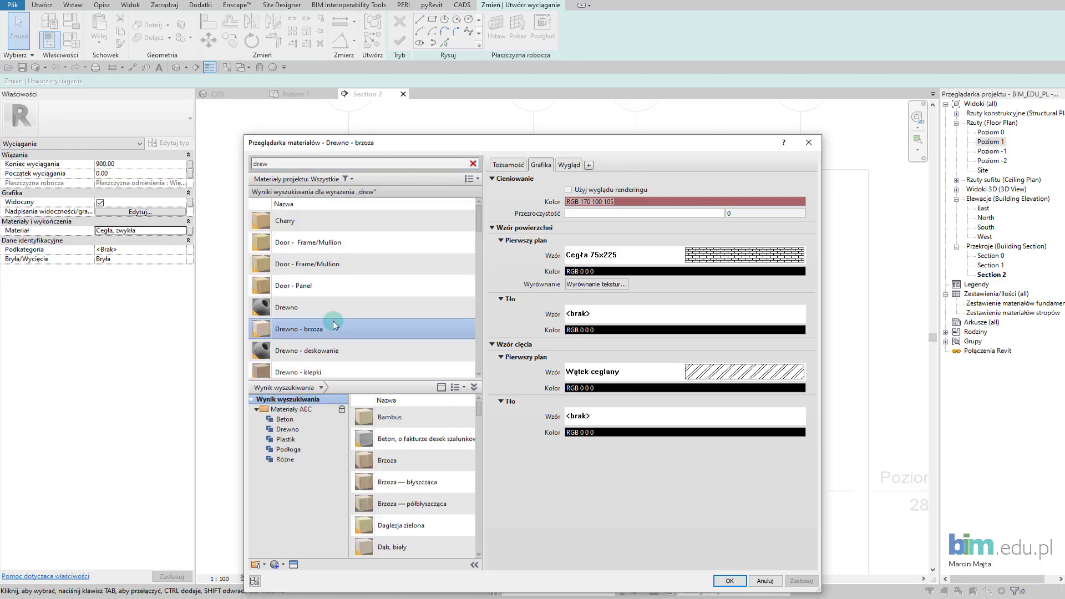
pyautogui.click(729, 581)
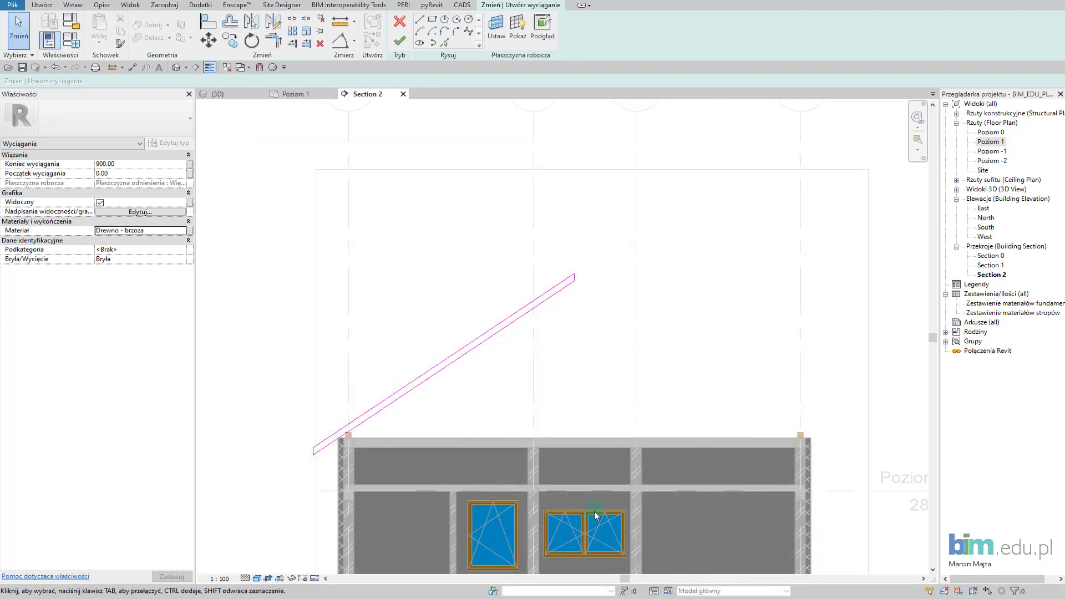
# Step: Set the extrusion's end to 0.00 and its start to -5.00
pyautogui.click(127, 165)
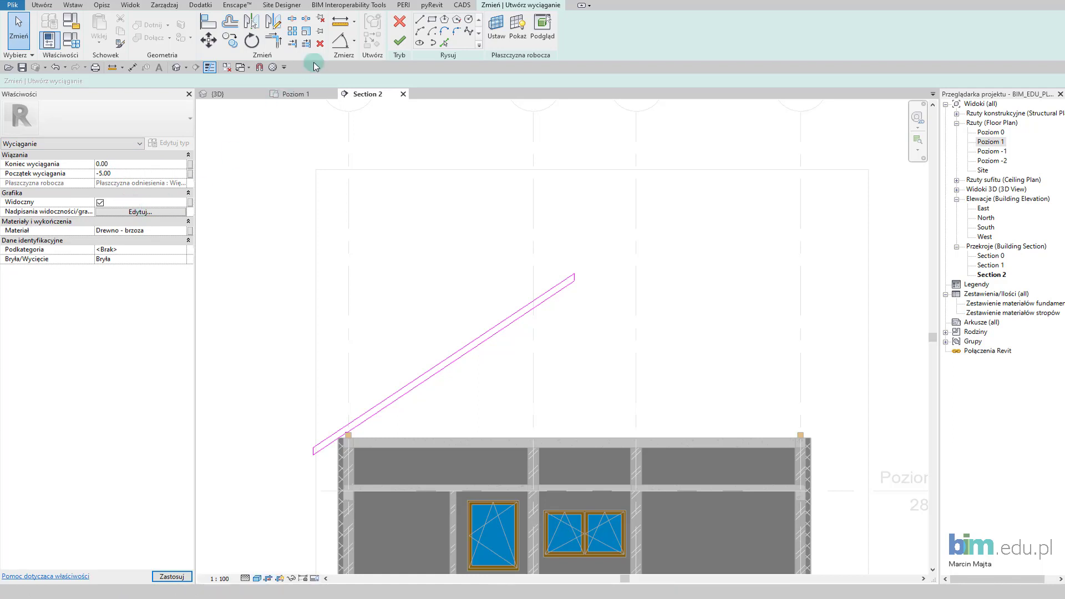
pyautogui.click(426, 121)
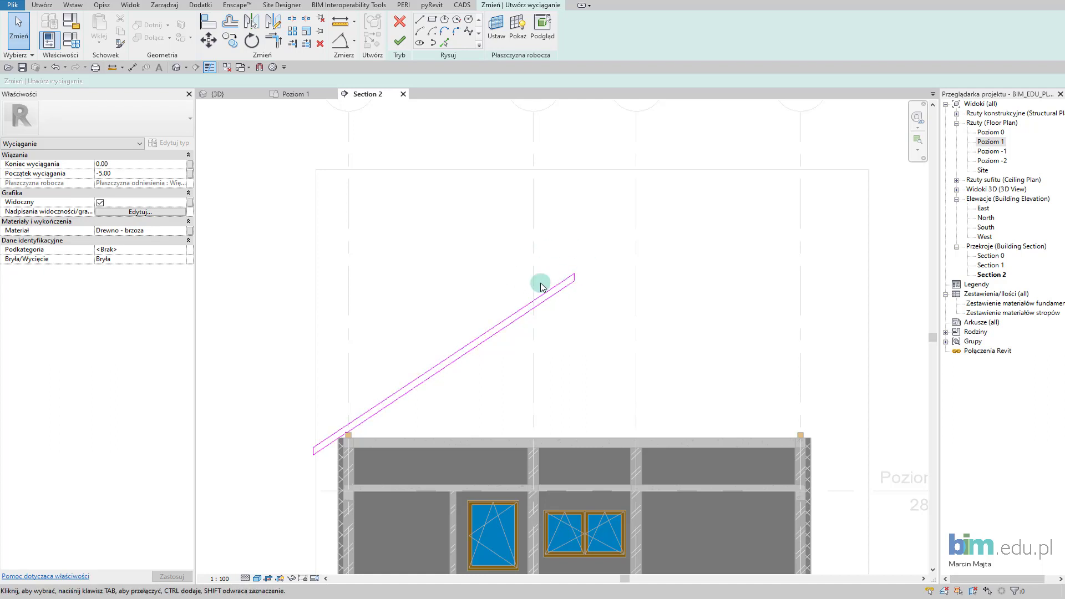
# Step: Mirror a copy of the entire rafter profile about a vertical axis through the ridge end
pyautogui.scroll(5, 325, 434)
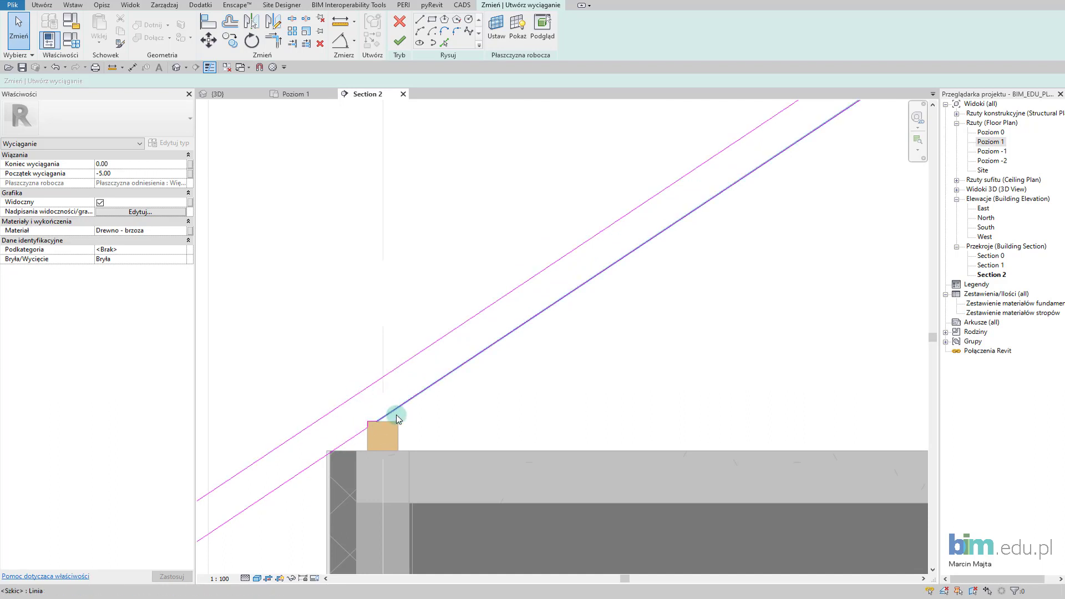
pyautogui.scroll(-5, 393, 409)
pyautogui.moveTo(571, 314); pyautogui.dragTo(420, 405, button='middle')
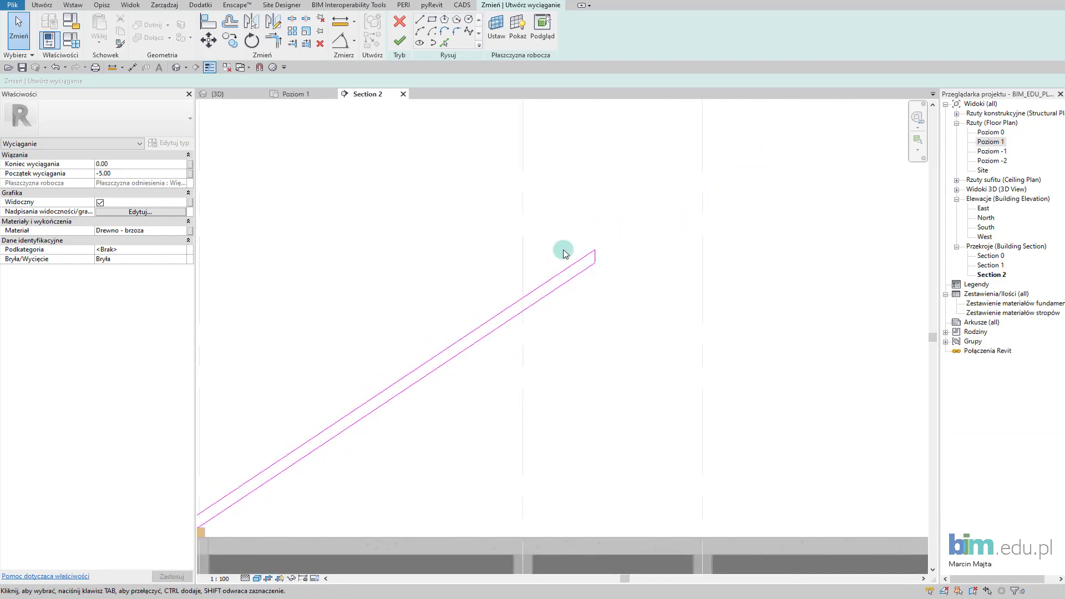
pyautogui.scroll(-2, 577, 252)
pyautogui.moveTo(621, 221); pyautogui.dragTo(401, 378)
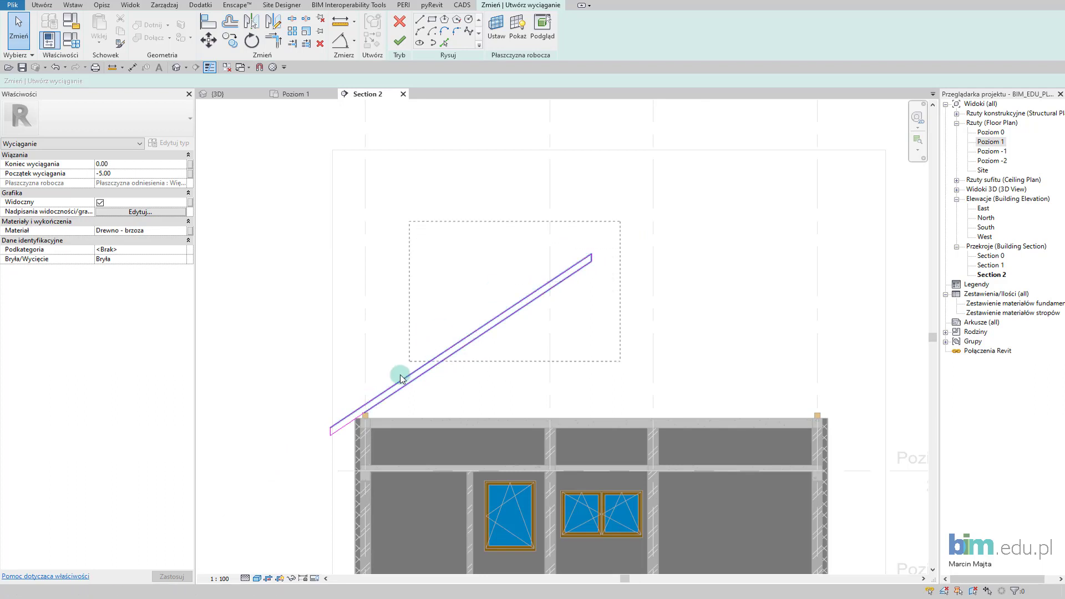
pyautogui.moveTo(302, 445); pyautogui.dragTo(305, 442)
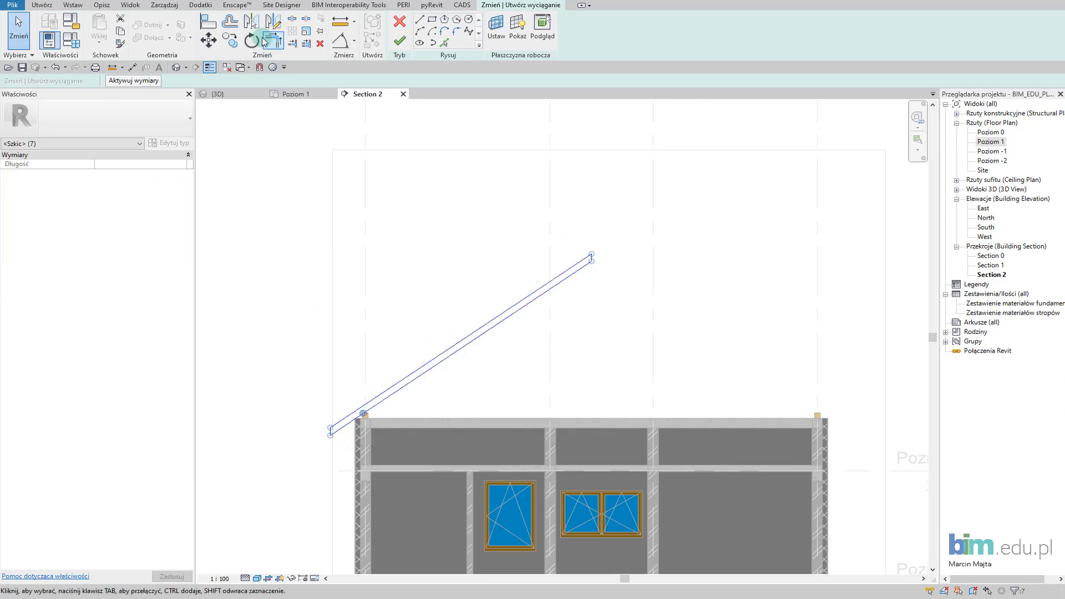
pyautogui.click(272, 22)
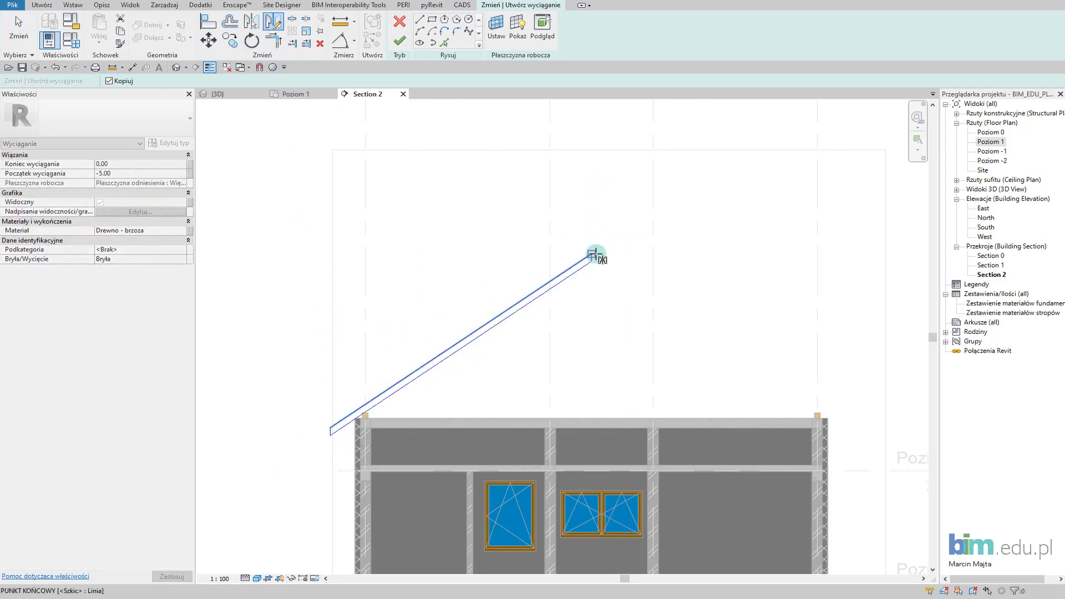
pyautogui.click(592, 256)
pyautogui.click(587, 205)
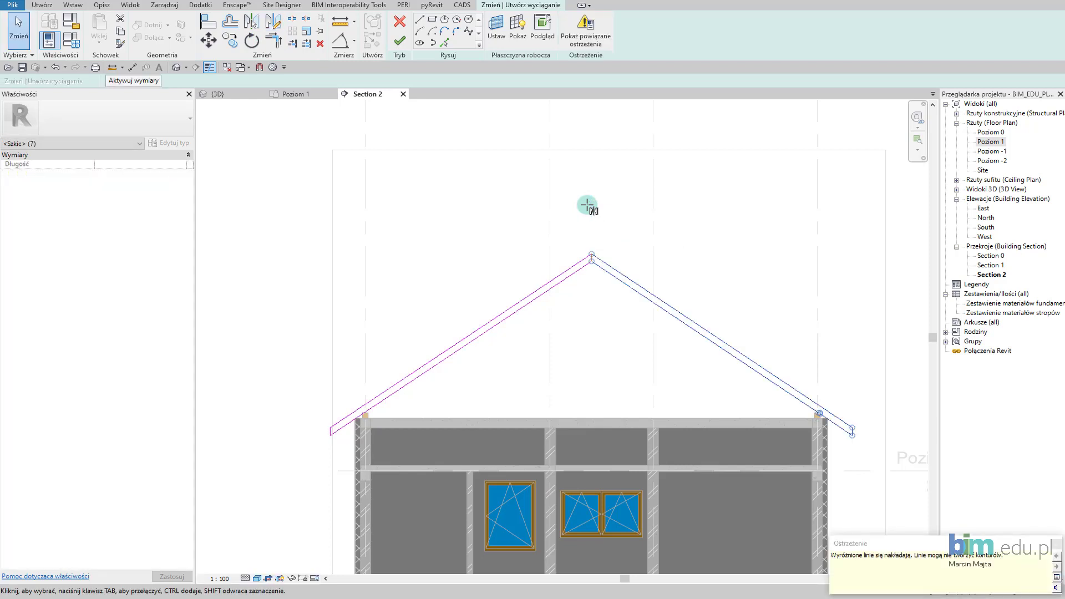
# Step: Delete the duplicate vertical sketch line where the original and mirrored rafter profiles meet at the ridge
pyautogui.moveTo(880, 395)
pyautogui.mouseDown()
pyautogui.moveTo(782, 435)
pyautogui.moveTo(782, 444)
pyautogui.mouseUp()
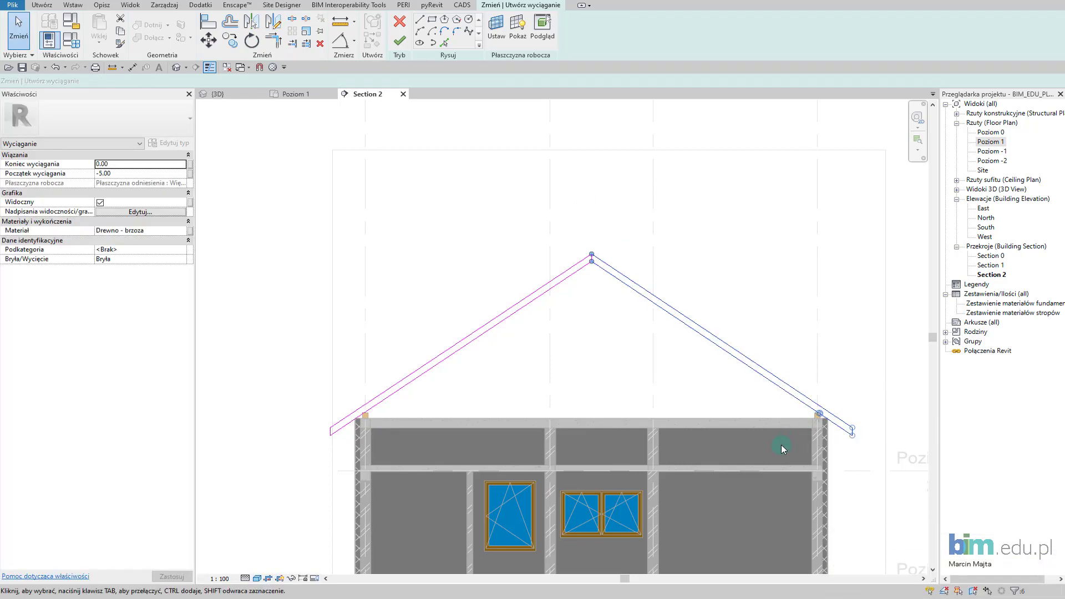
pyautogui.click(846, 288)
pyautogui.scroll(2, 589, 246)
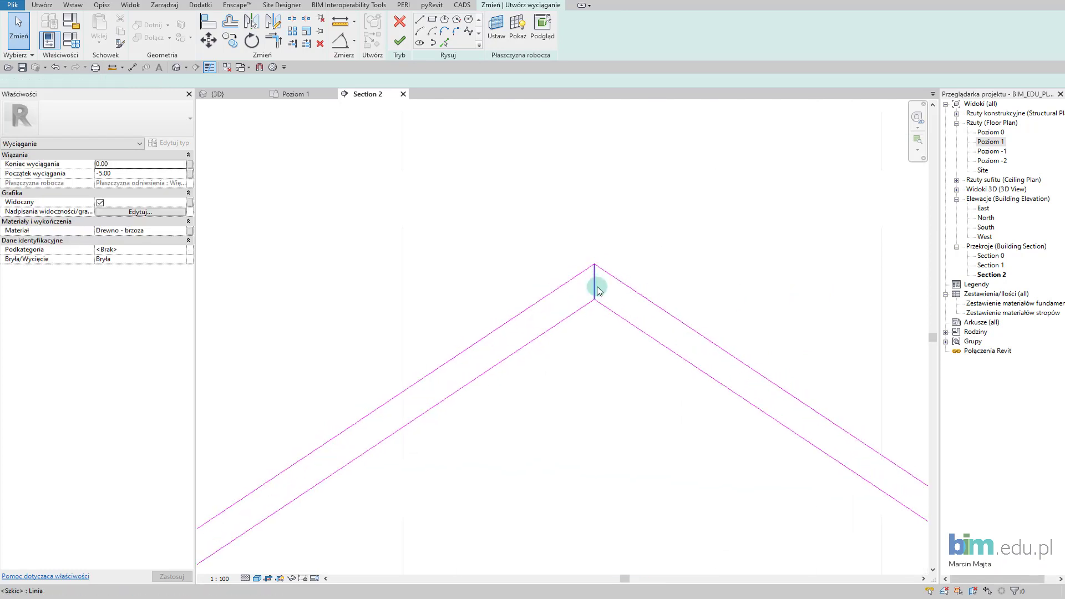
pyautogui.click(597, 286)
pyautogui.press('Delete')
pyautogui.scroll(-1, 596, 300)
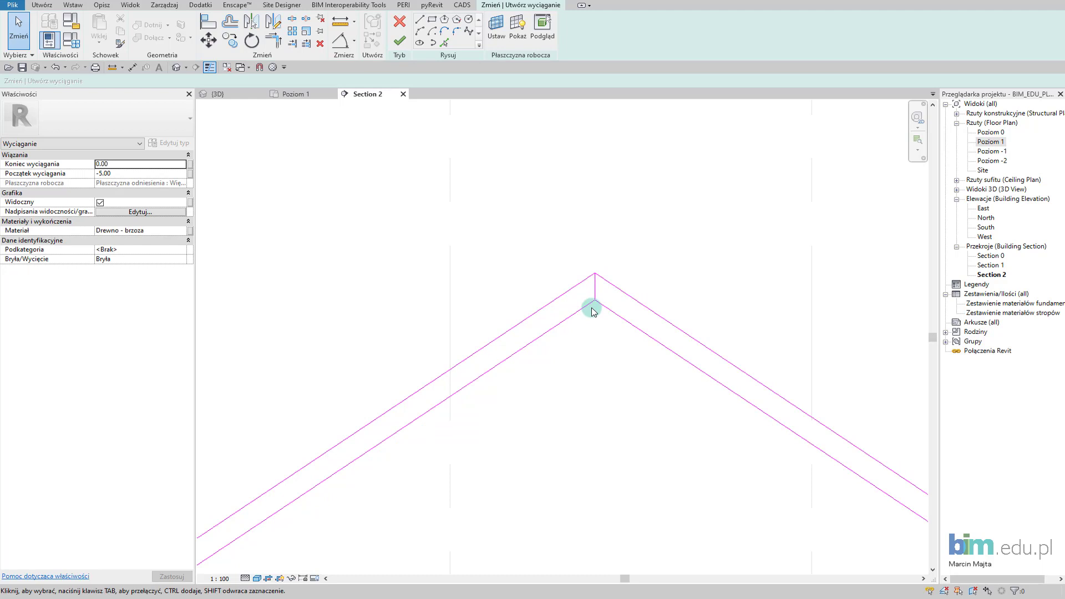
# Step: Trim the original rafter's lower line with the mirrored rafter's upper line at the ridge and delete the remaining vertical line
pyautogui.press('t')
pyautogui.press('r')
pyautogui.click(585, 306)
pyautogui.click(603, 279)
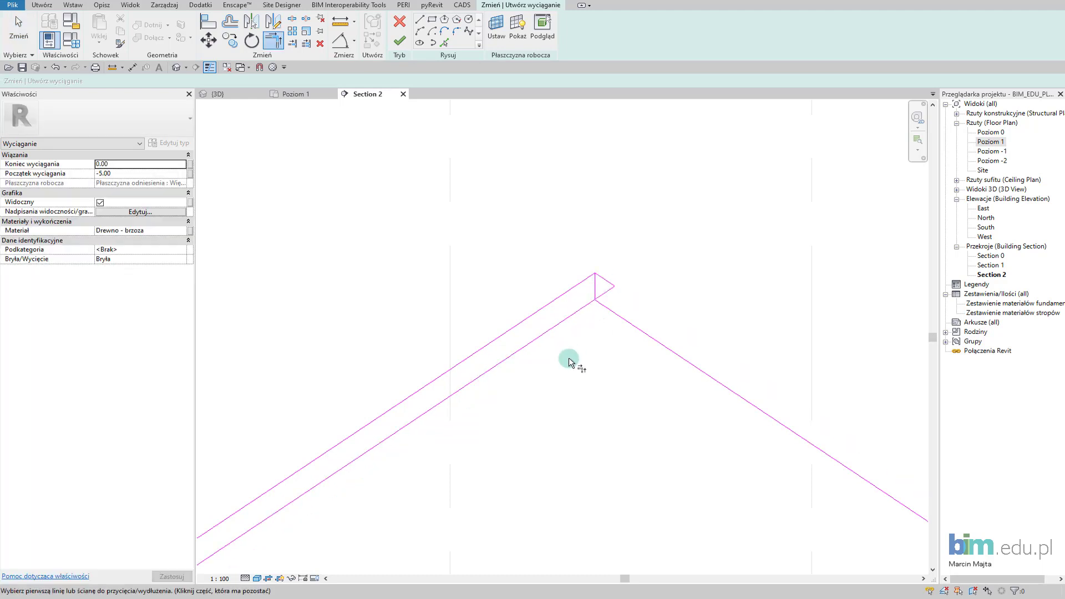
pyautogui.press('Escape')
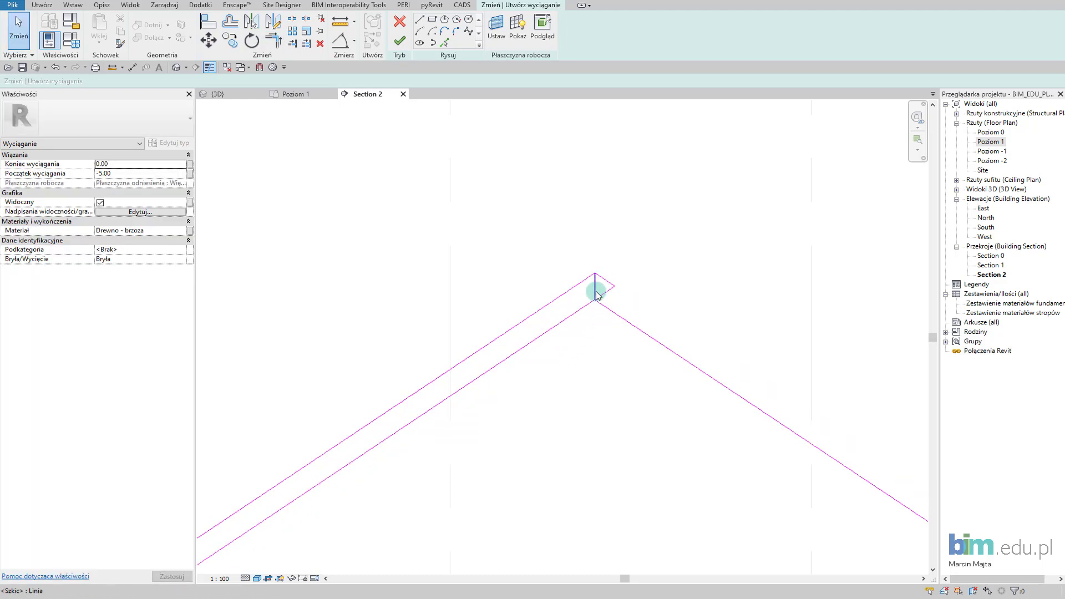
pyautogui.click(595, 291)
pyautogui.press('Delete')
# Step: Delete the leftover lines of the mirrored rafter and finish the extrusion sketch
pyautogui.click(623, 320)
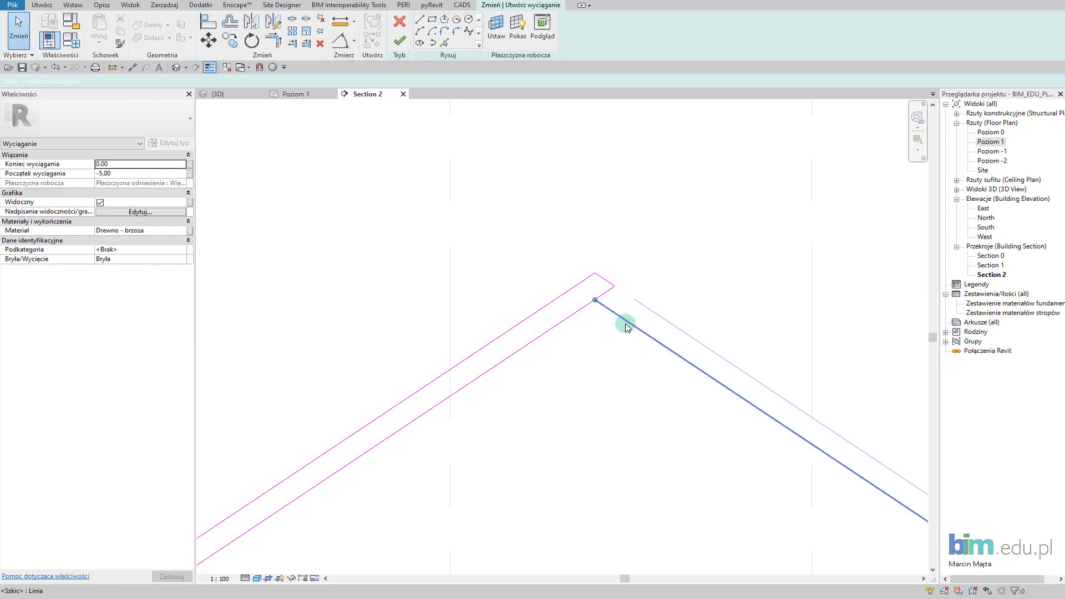
pyautogui.press('Delete')
pyautogui.scroll(-4, 673, 381)
pyautogui.moveTo(787, 373); pyautogui.dragTo(881, 476)
pyautogui.press('Delete')
pyautogui.moveTo(370, 386); pyautogui.dragTo(454, 355, button='middle')
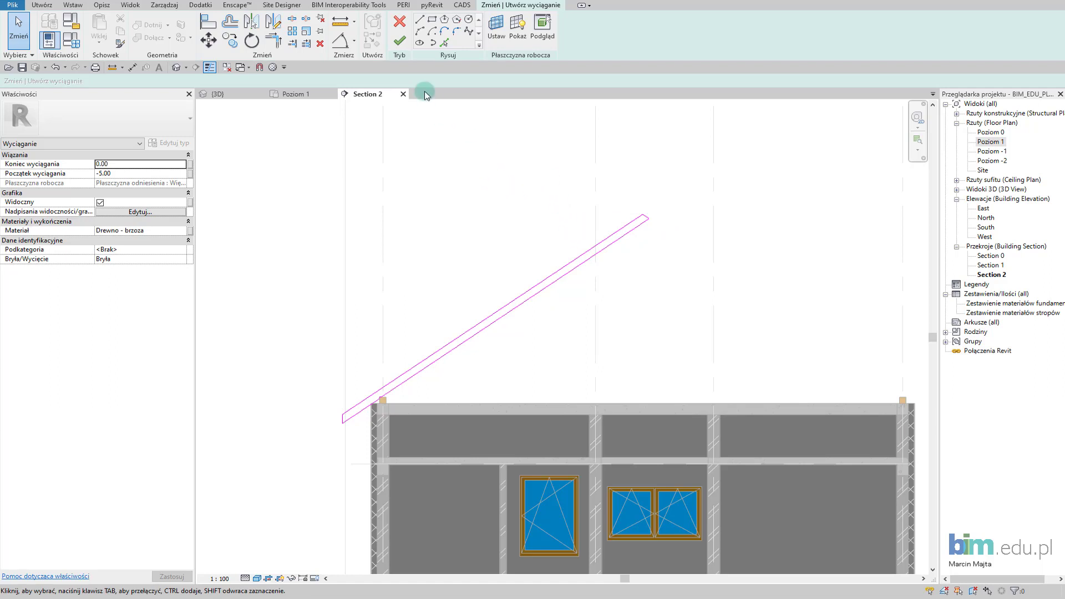
pyautogui.click(404, 46)
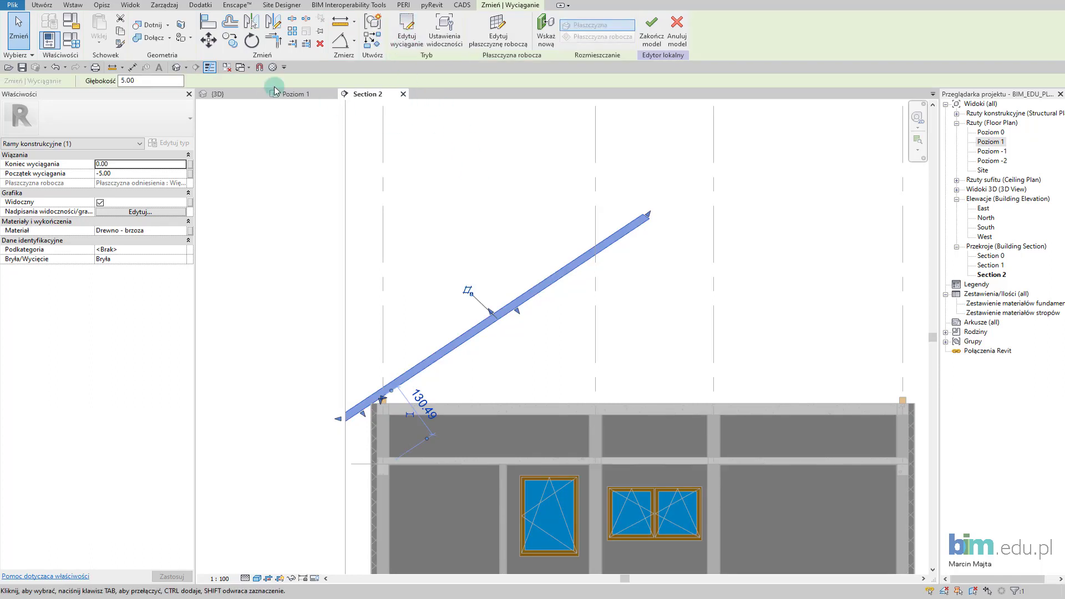
# Step: Start a second extrusion on the named reference plane beginning with "Więźba pomoc krok"
pyautogui.click(45, 6)
pyautogui.click(104, 29)
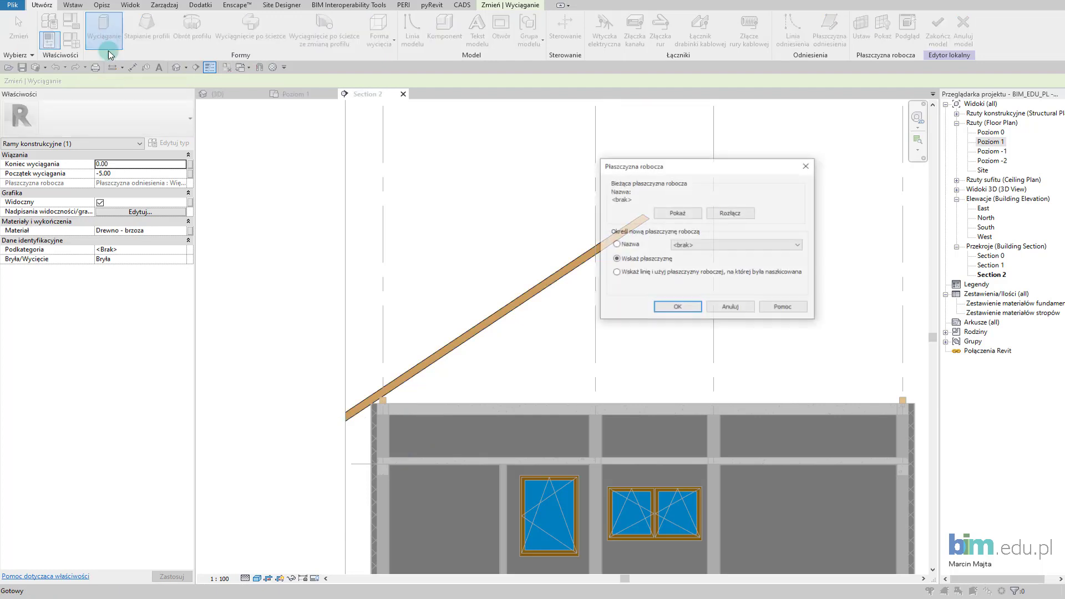
pyautogui.click(616, 245)
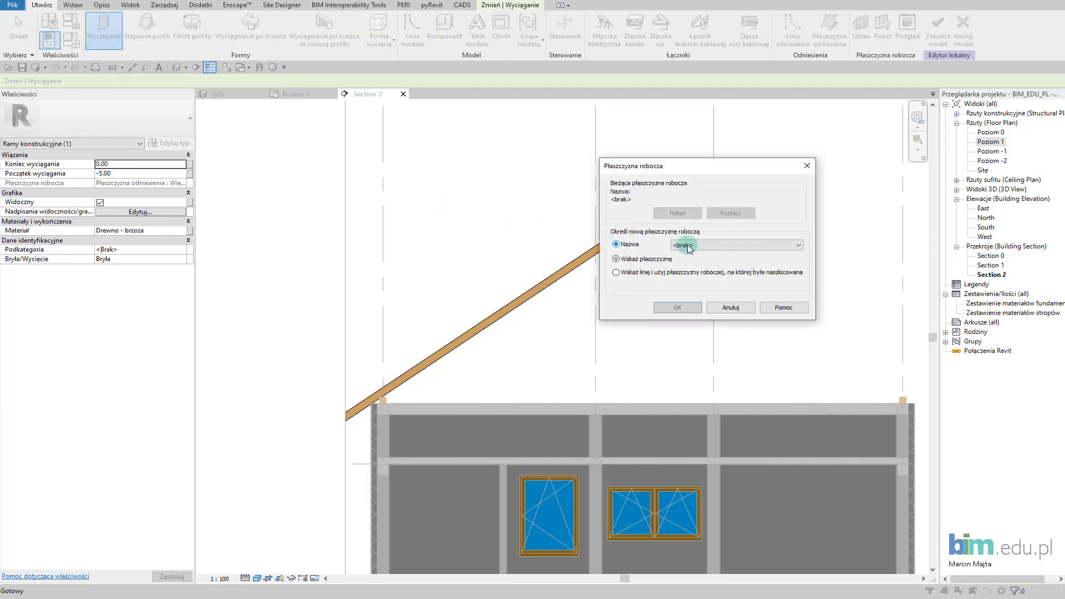
pyautogui.click(699, 246)
pyautogui.click(706, 289)
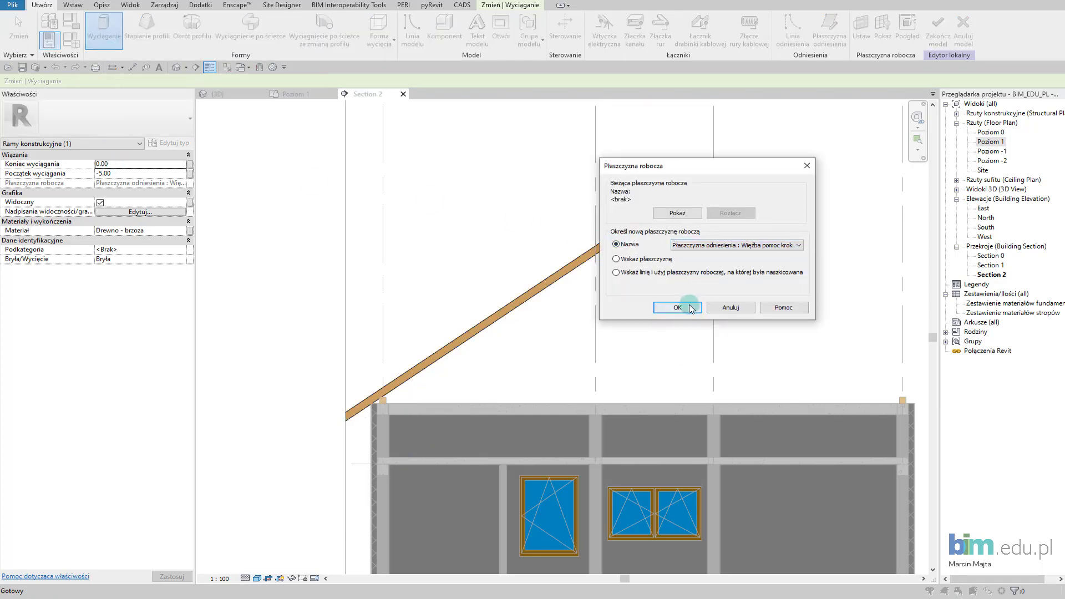
pyautogui.click(691, 307)
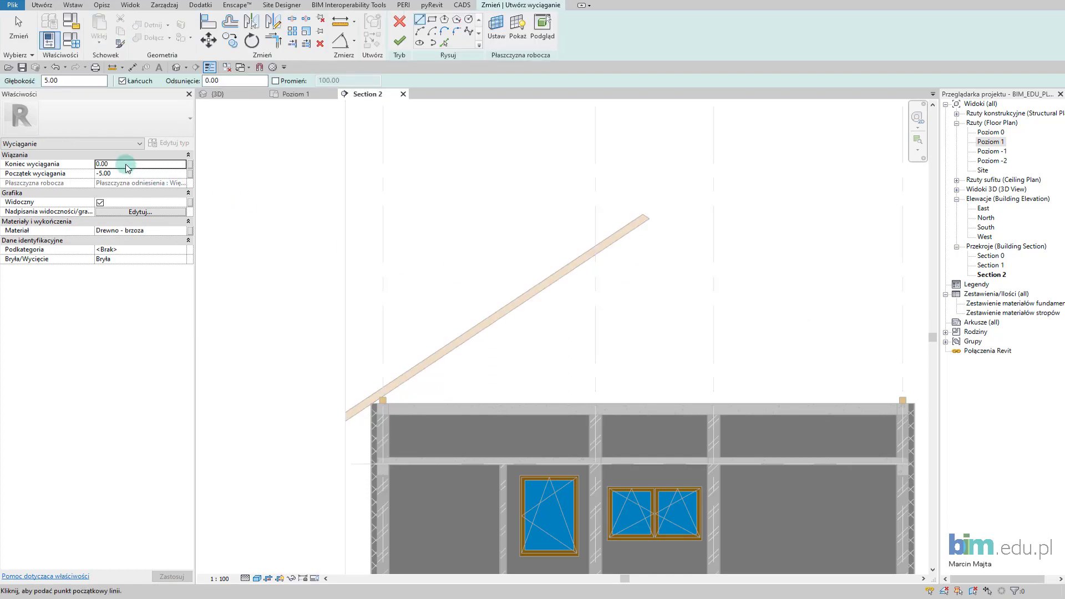
# Step: Set the new extrusion's start to 5.00, keeping its end at 0.00
pyautogui.press('ctrl')
pyautogui.press('ctrl')
pyautogui.press('ctrl')
pyautogui.press('ctrl')
pyautogui.press('ctrl')
pyautogui.click(131, 175)
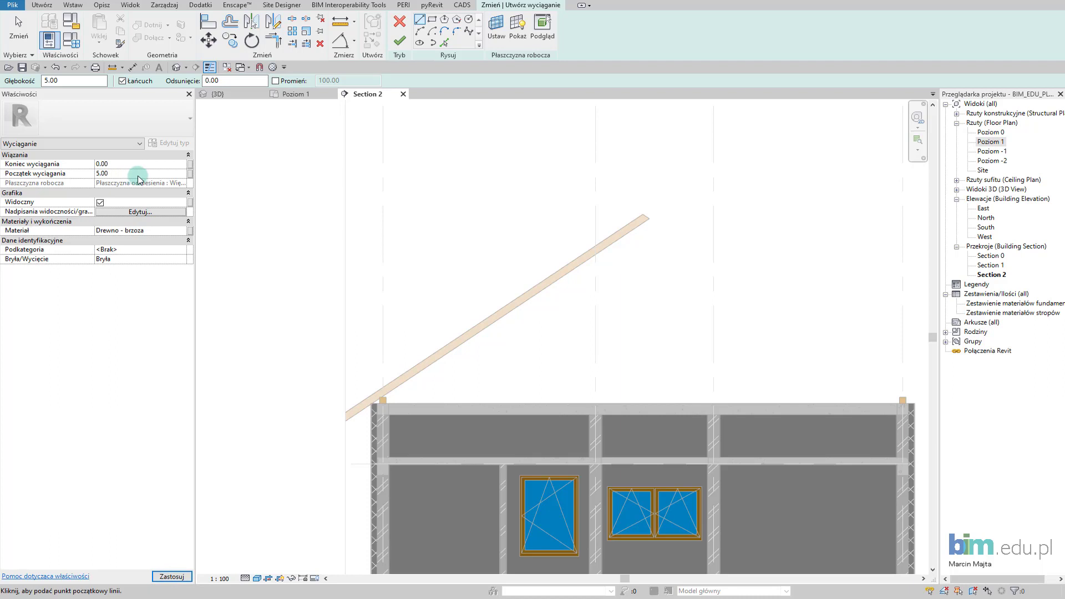
# Step: Pick the first rafter's upper edge, lower edge and ridge end edge as sketch lines for the new profile
pyautogui.moveTo(380, 321); pyautogui.dragTo(418, 305, button='middle')
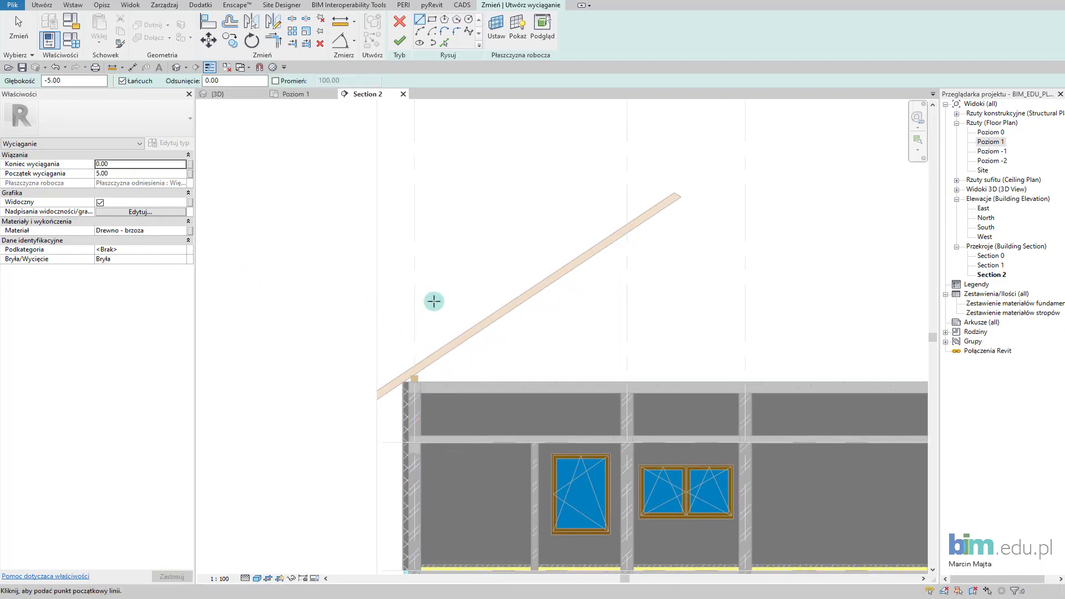
pyautogui.scroll(2, 382, 399)
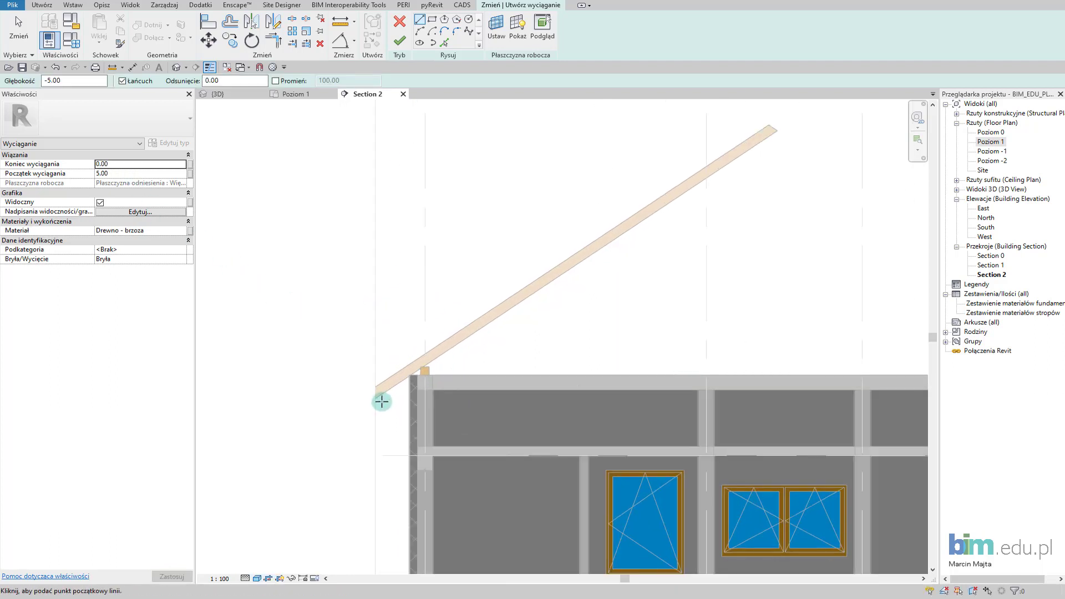
pyautogui.scroll(-2, 382, 401)
pyautogui.click(444, 42)
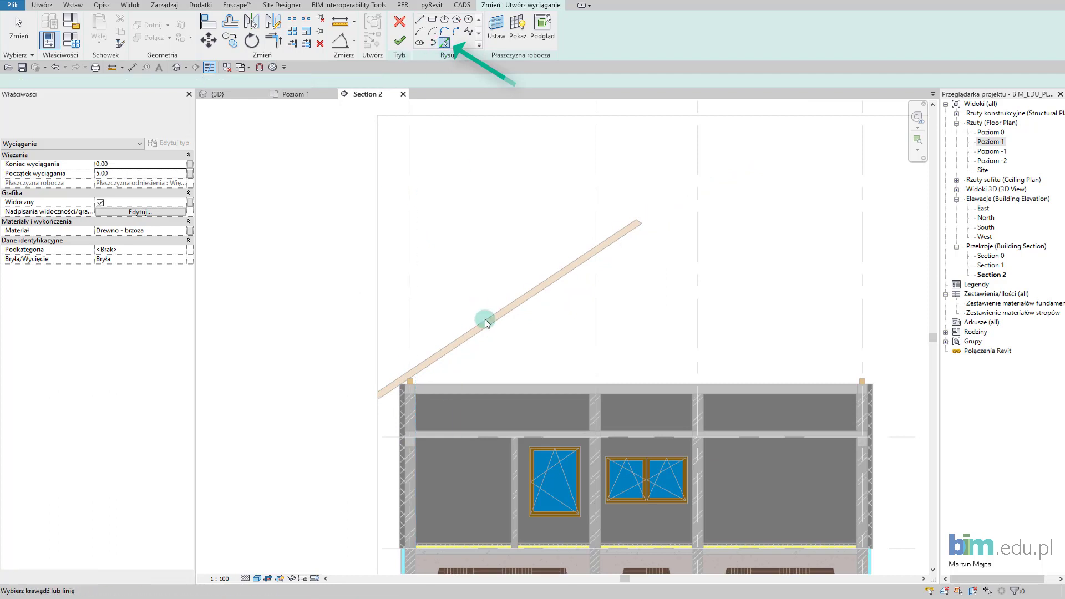
pyautogui.click(489, 317)
pyautogui.scroll(5, 636, 221)
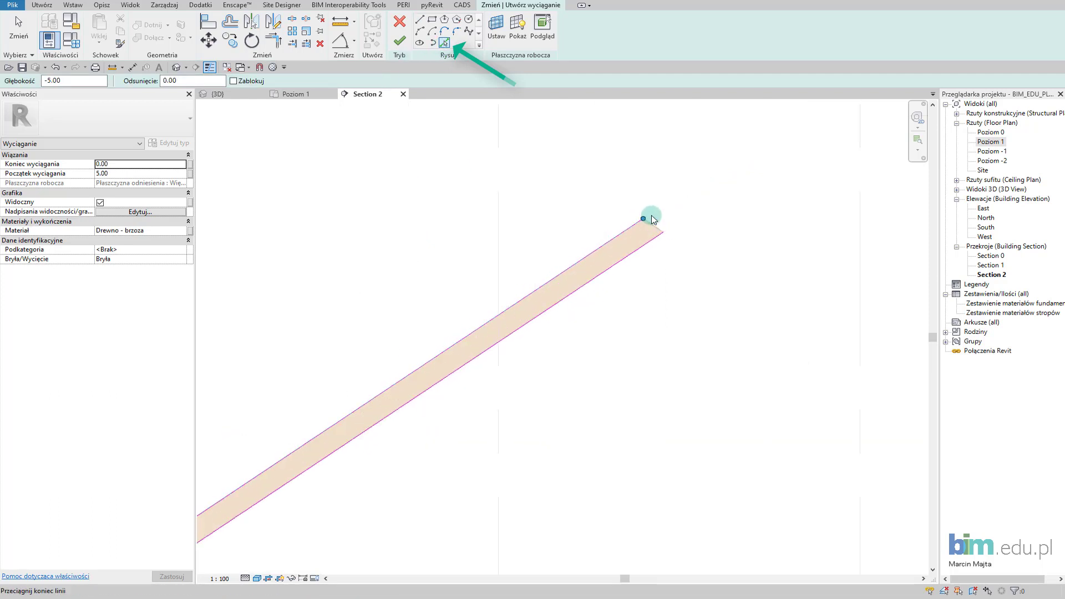
pyautogui.click(660, 230)
pyautogui.scroll(-2, 512, 380)
# Step: Add the wall plate notch edges and the lower edge of the eave overhang to the profile by picking them
pyautogui.moveTo(416, 445); pyautogui.dragTo(761, 249, button='middle')
pyautogui.scroll(5, 525, 388)
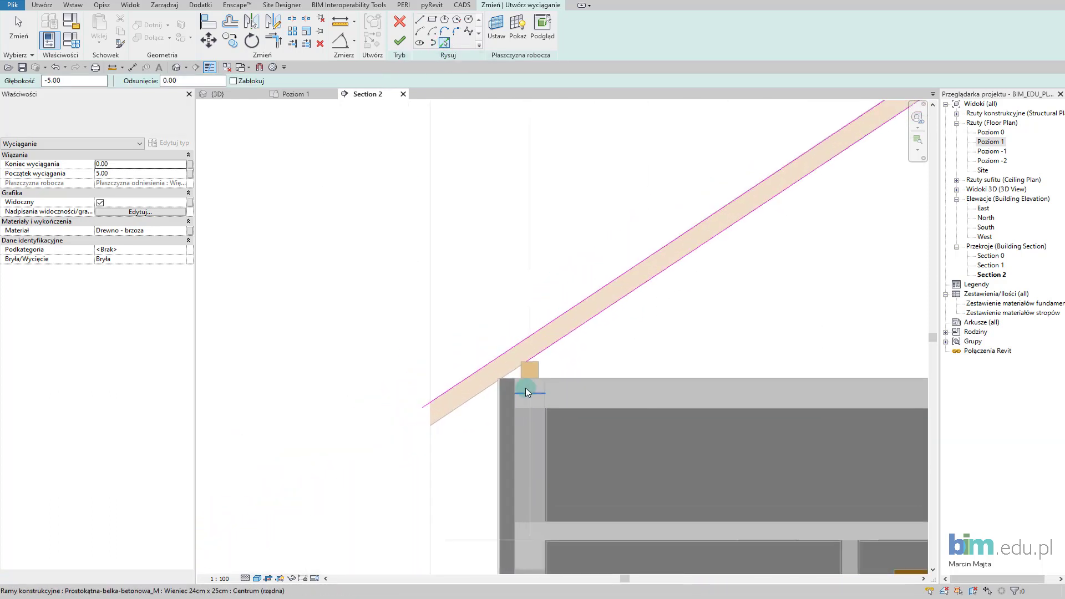
pyautogui.click(488, 361)
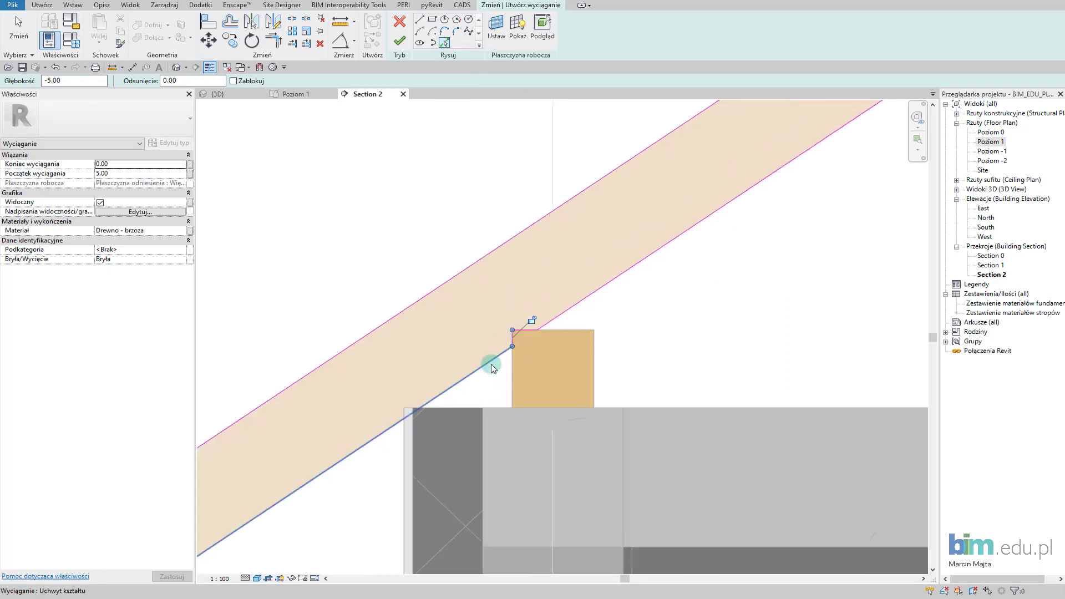
pyautogui.scroll(-2, 487, 361)
pyautogui.moveTo(352, 448); pyautogui.dragTo(515, 383, button='middle')
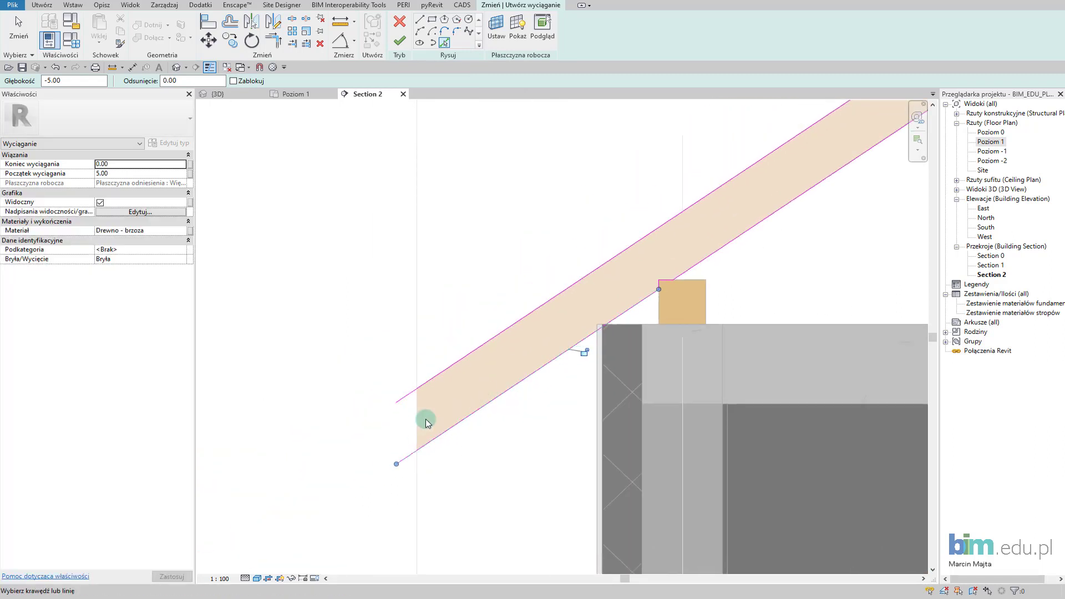
pyautogui.scroll(-2, 398, 415)
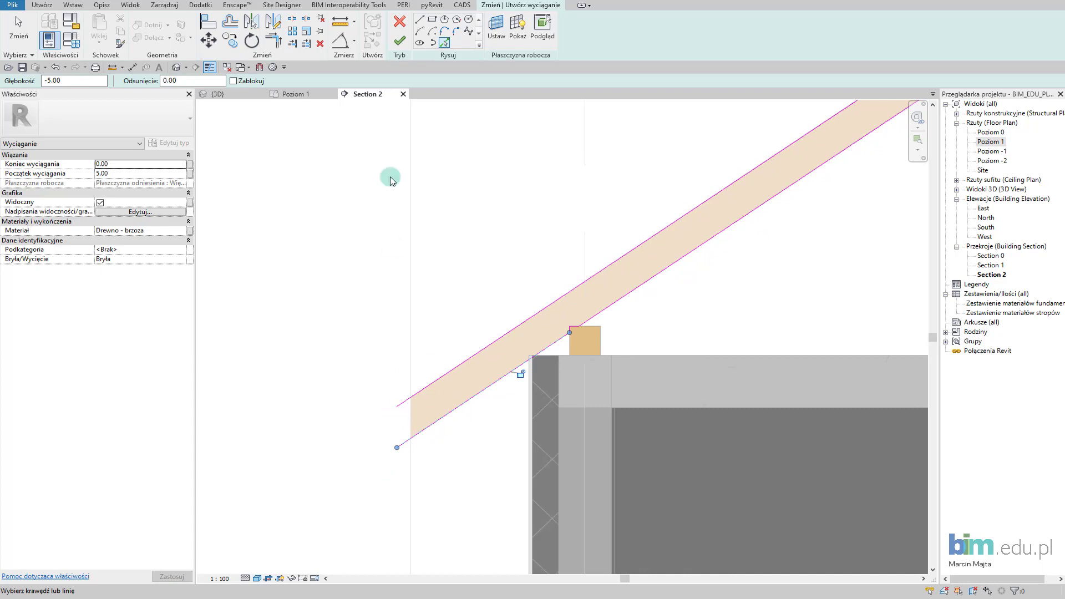
# Step: Close the profile with a vertical line between the ends of the upper and lower edges at the eave
pyautogui.click(417, 25)
pyautogui.click(397, 406)
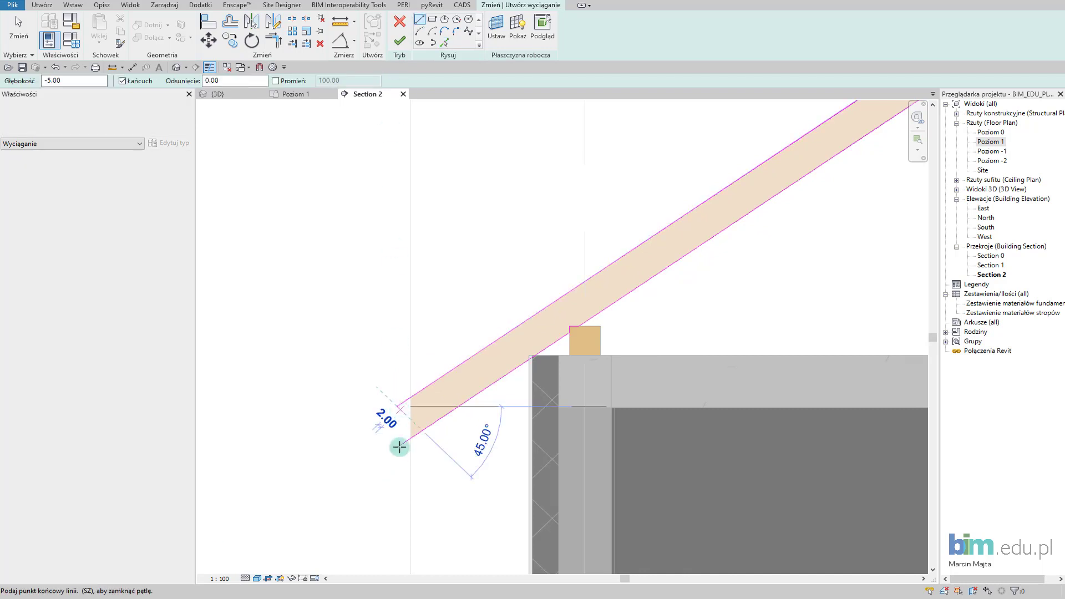
pyautogui.click(398, 447)
pyautogui.scroll(-3, 464, 466)
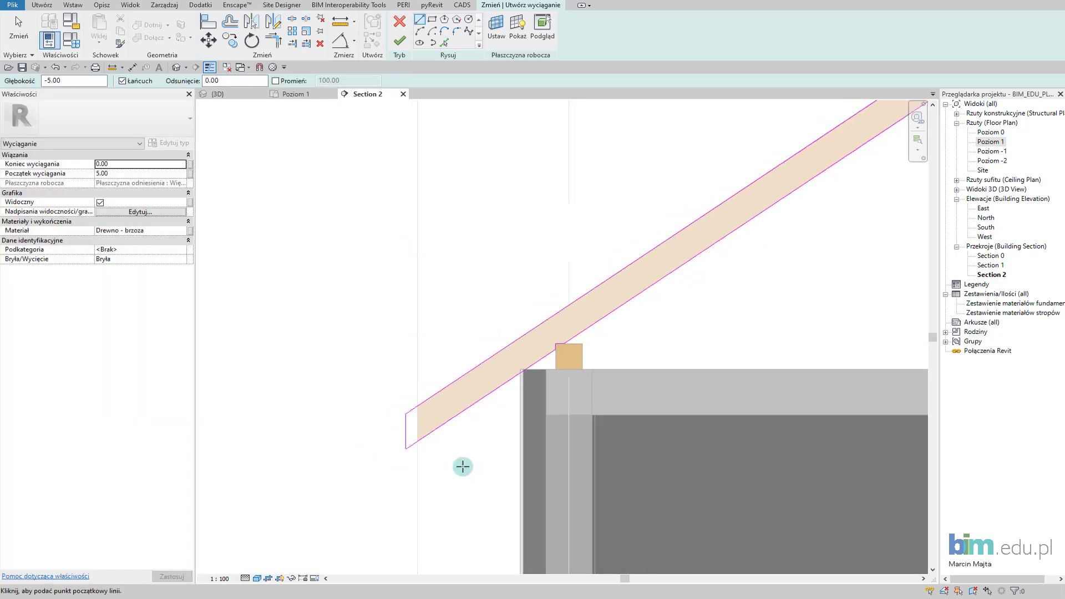
pyautogui.scroll(-4, 529, 427)
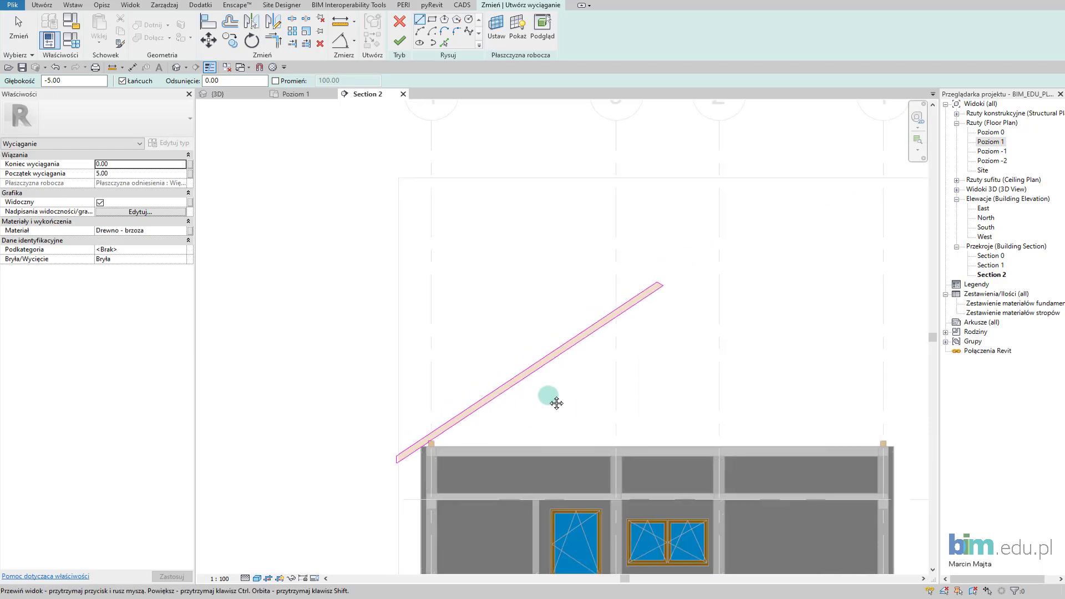
# Step: Mirror a copy of the closed second rafter profile about a vertical axis through its ridge peak
pyautogui.moveTo(554, 399); pyautogui.dragTo(525, 387, button='middle')
pyautogui.moveTo(546, 374); pyautogui.dragTo(552, 376, button='middle')
pyautogui.scroll(-1, 614, 332)
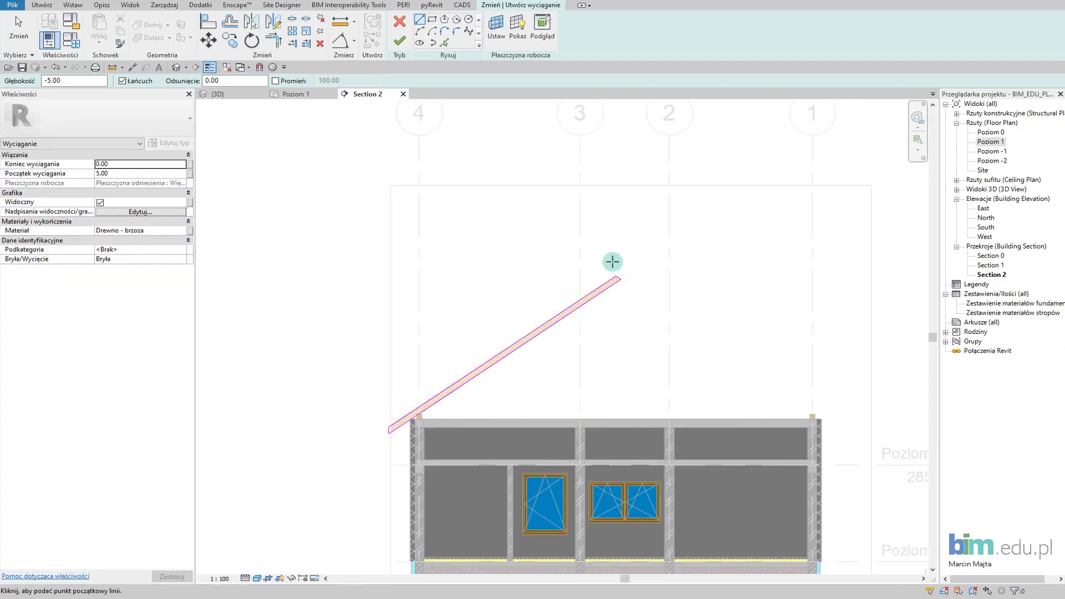
pyautogui.scroll(5, 621, 272)
pyautogui.scroll(2, 609, 275)
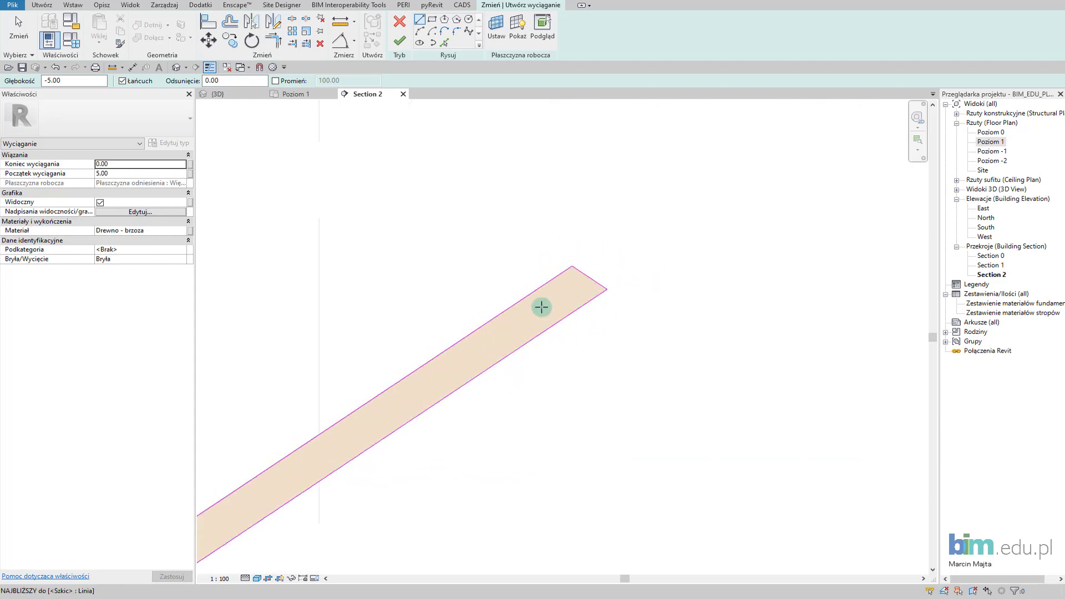
pyautogui.scroll(-5, 516, 361)
pyautogui.moveTo(568, 401); pyautogui.dragTo(583, 381, button='middle')
pyautogui.press('Escape')
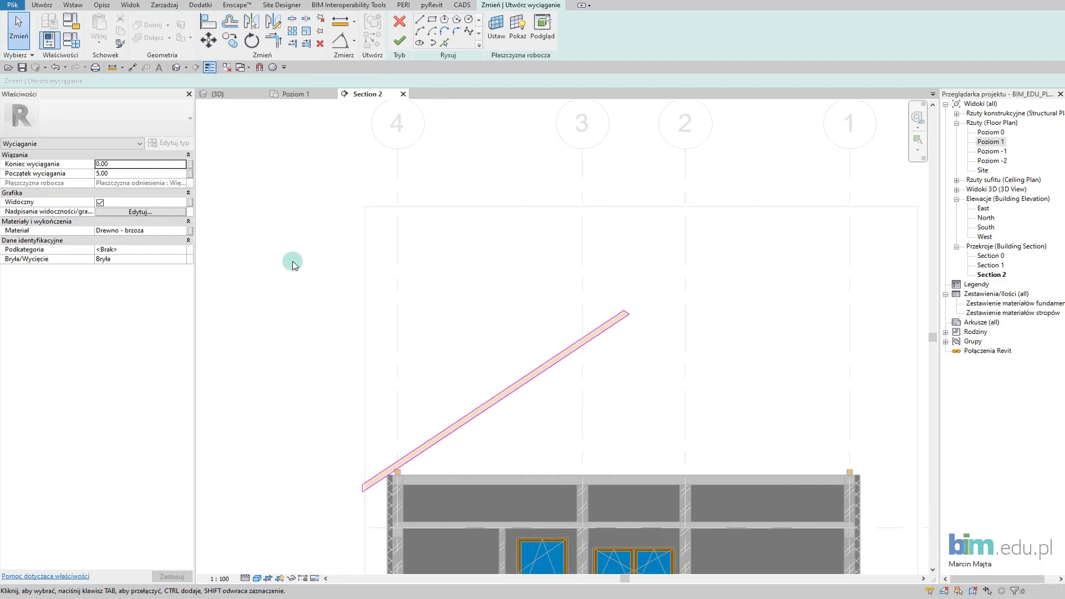
pyautogui.moveTo(320, 263); pyautogui.dragTo(666, 508)
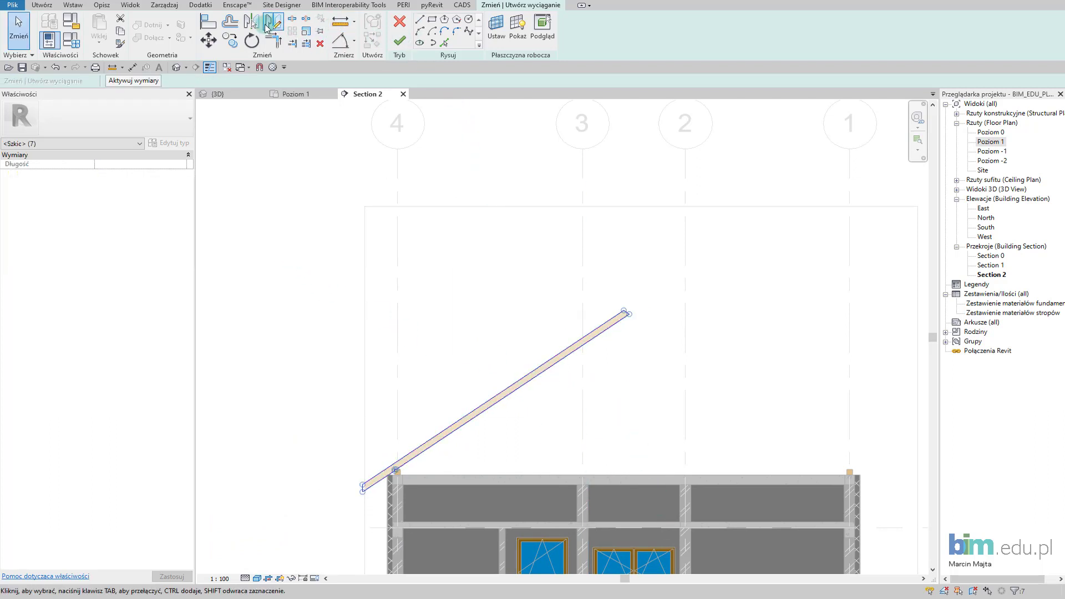
pyautogui.click(273, 21)
pyautogui.click(626, 310)
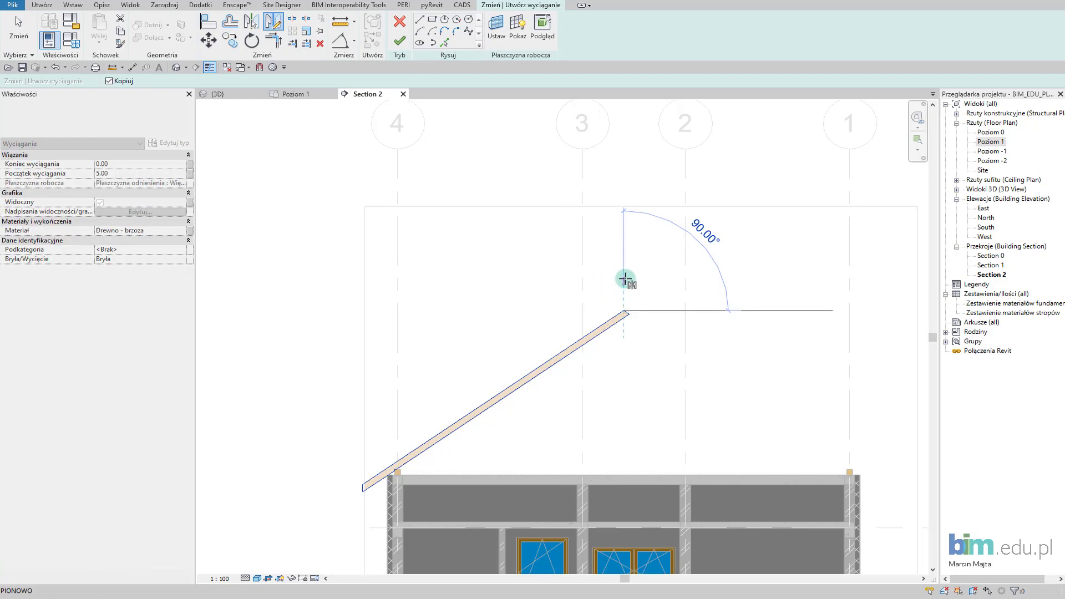
pyautogui.click(625, 280)
pyautogui.scroll(4, 626, 322)
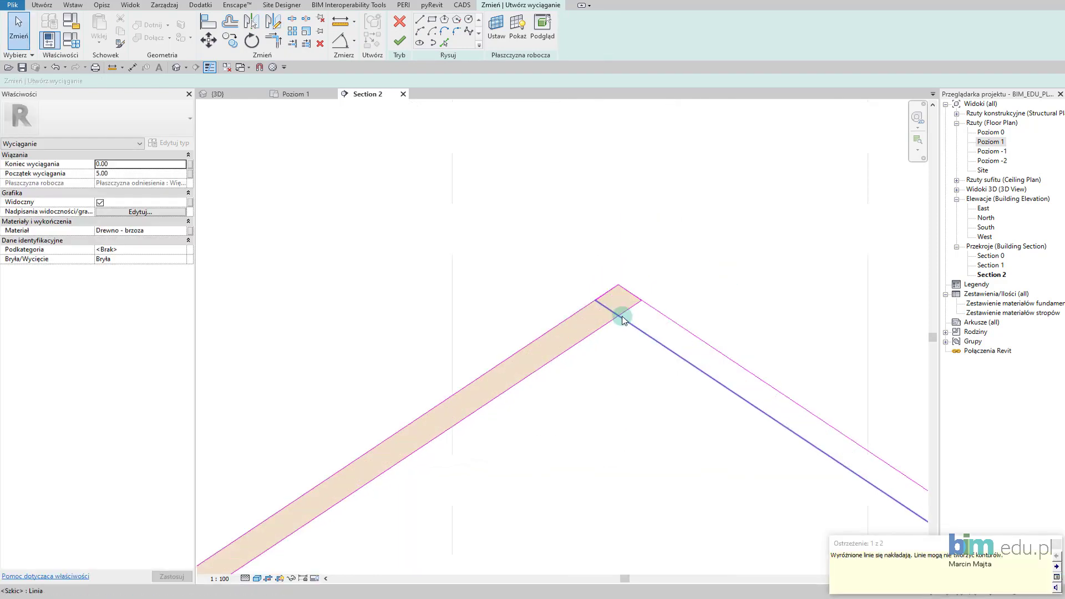
# Step: Trim the original rafter's lower and upper lines to the mirrored rafter's lower line at the ridge
pyautogui.press('t')
pyautogui.press('r')
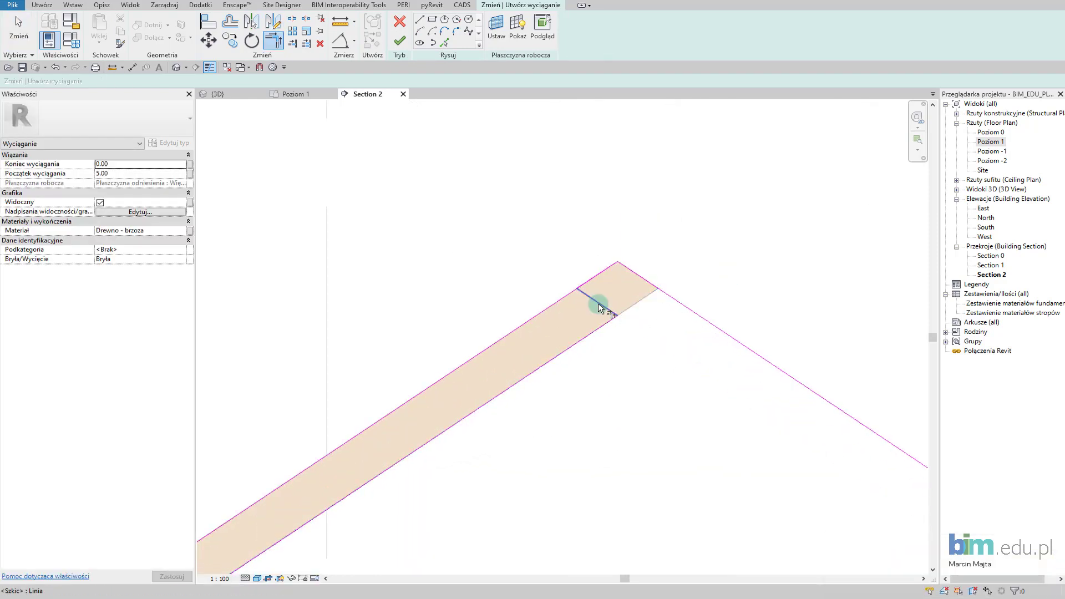
pyautogui.click(550, 306)
pyautogui.click(593, 306)
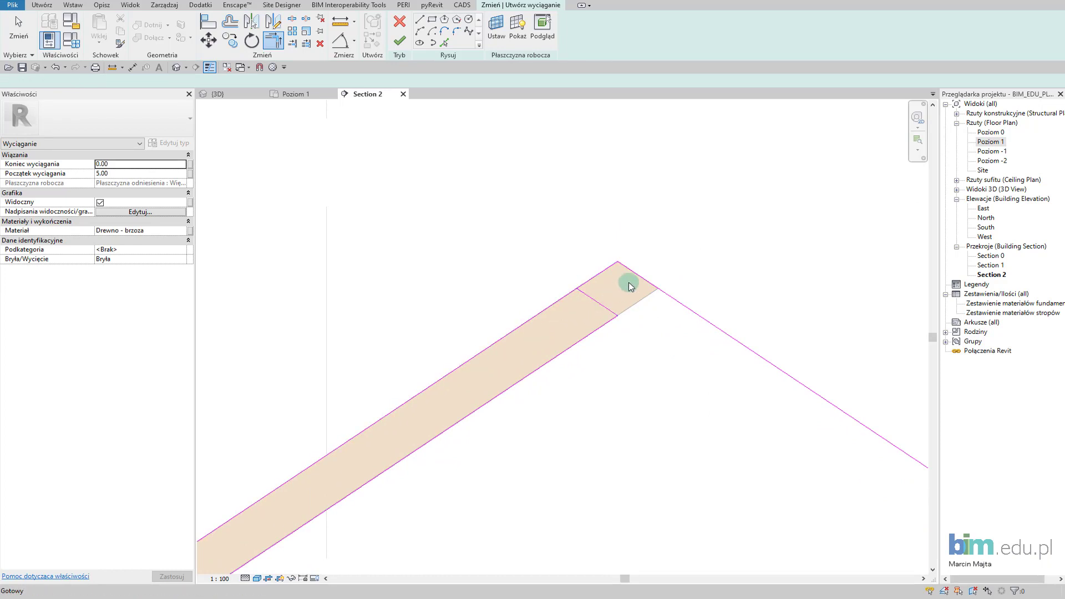
pyautogui.press('Escape')
# Step: Delete the remaining ridge lines and the mirrored rafter's lines, and finish the second extrusion sketch
pyautogui.moveTo(694, 202)
pyautogui.mouseDown()
pyautogui.moveTo(610, 248)
pyautogui.moveTo(594, 269)
pyautogui.moveTo(602, 287)
pyautogui.mouseUp()
pyautogui.press('Escape')
pyautogui.scroll(-8, 649, 357)
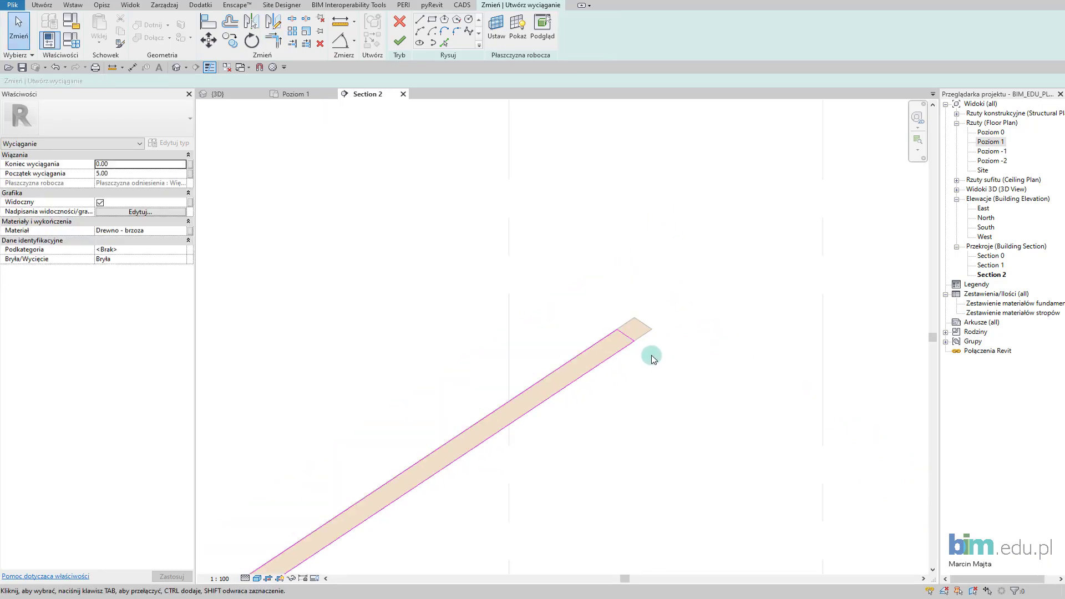
pyautogui.moveTo(892, 380); pyautogui.dragTo(805, 478)
pyautogui.press('Delete')
pyautogui.moveTo(516, 443)
pyautogui.mouseDown(button='middle')
pyautogui.moveTo(569, 429)
pyautogui.moveTo(579, 436)
pyautogui.mouseUp(button='middle')
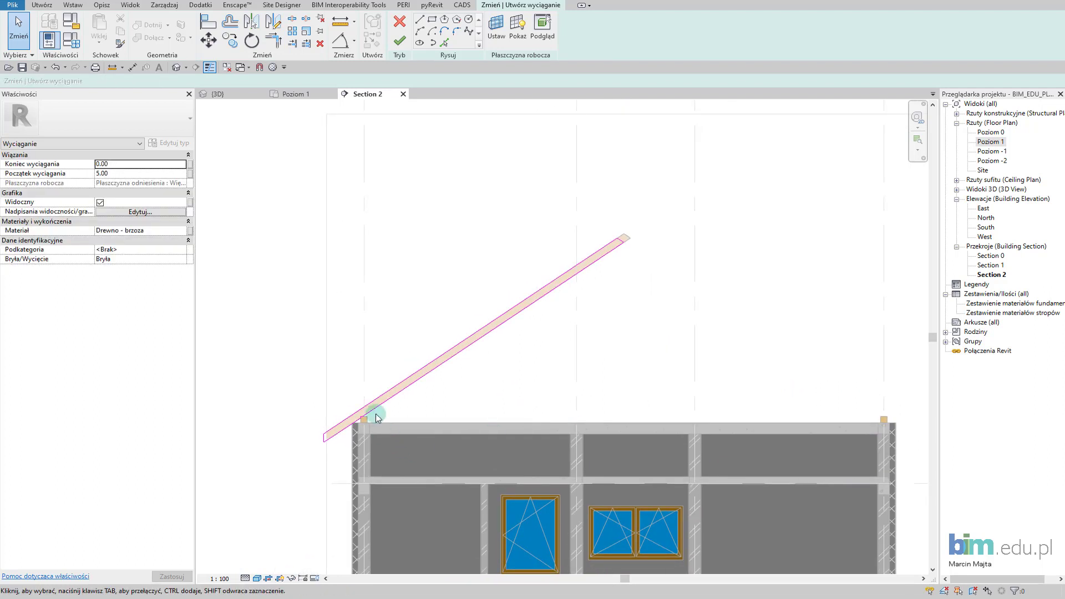
pyautogui.click(397, 42)
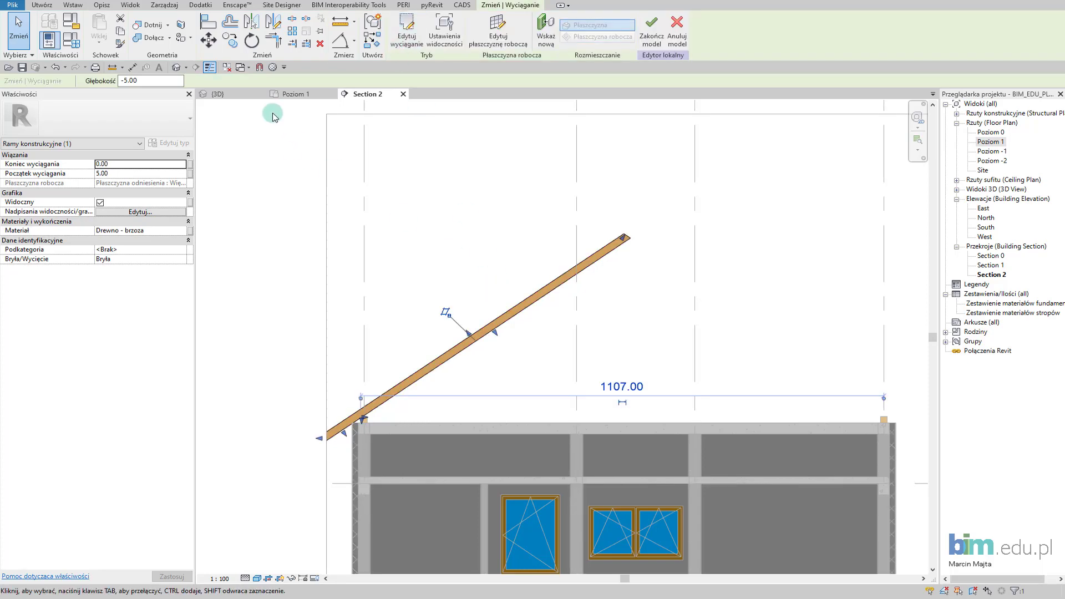
# Step: Examine the two rafter extrusion layers in the 3D view, including the seat over the wall plate and the ridge end
pyautogui.click(234, 99)
pyautogui.moveTo(407, 260); pyautogui.dragTo(505, 318, button='middle')
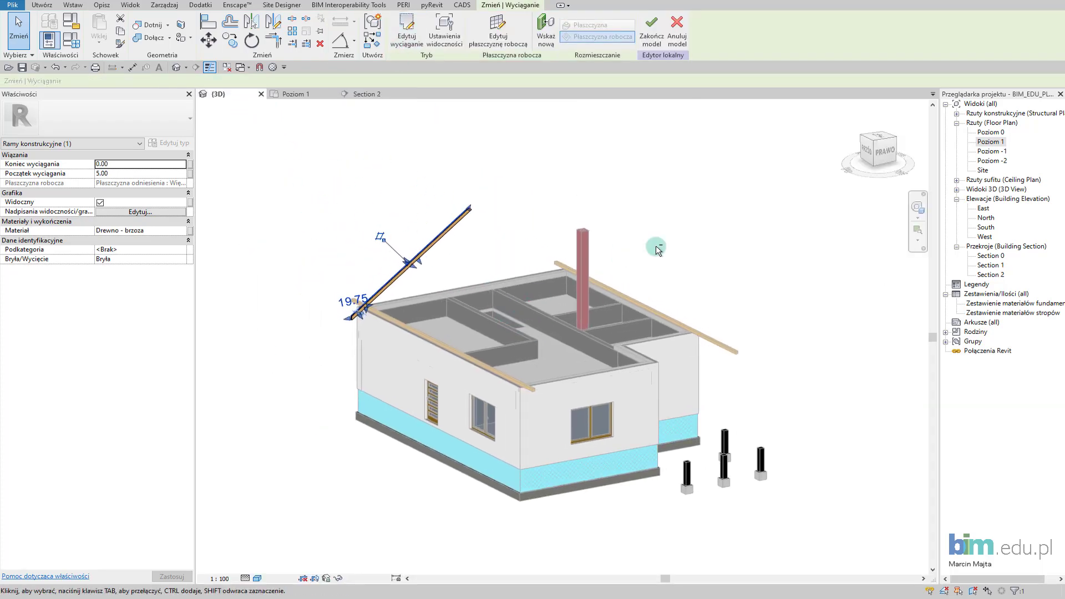
pyautogui.keyDown('shift'); pyautogui.moveTo(656, 247); pyautogui.dragTo(261, 322, button='middle'); pyautogui.keyUp('shift')
pyautogui.scroll(5, 430, 261)
pyautogui.keyDown('shift'); pyautogui.moveTo(429, 261); pyautogui.dragTo(366, 484, button='middle'); pyautogui.keyUp('shift')
pyautogui.scroll(4, 367, 484)
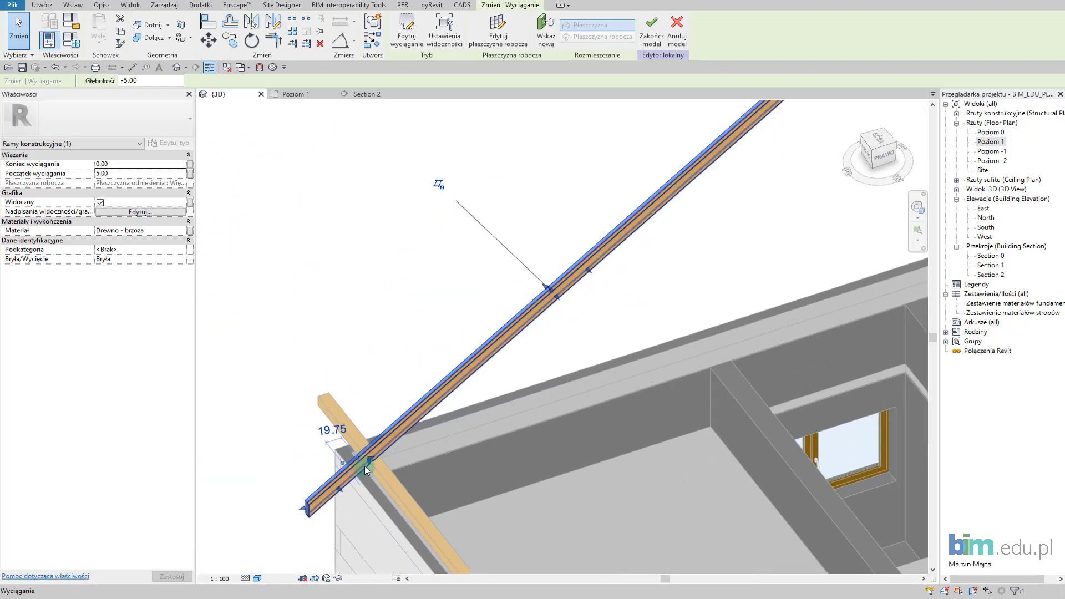
pyautogui.scroll(-8, 394, 453)
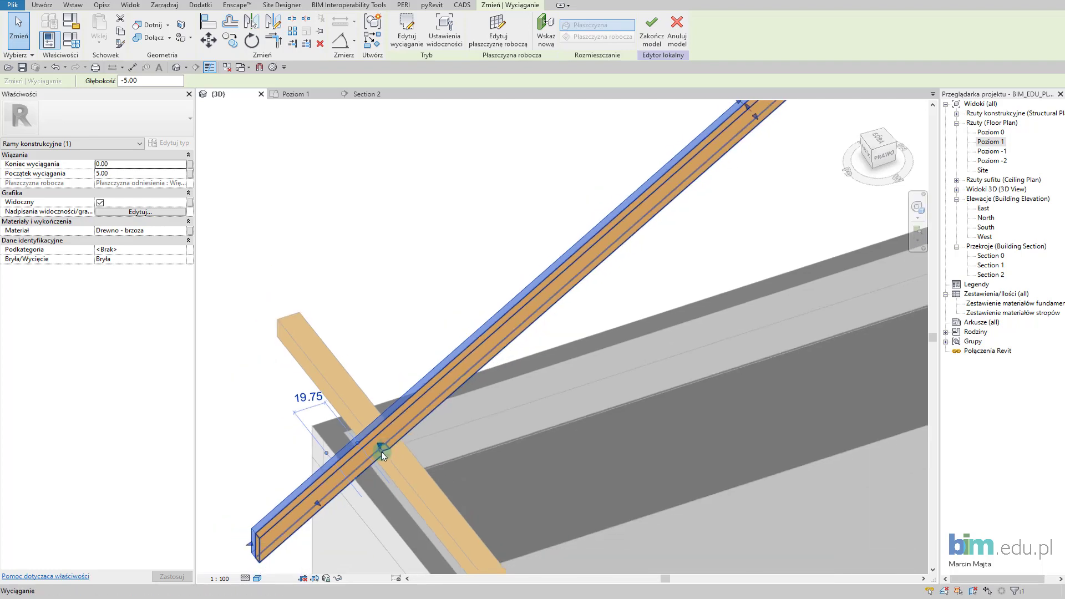
pyautogui.moveTo(455, 388)
pyautogui.keyDown('shift'); pyautogui.mouseDown(button='middle')
pyautogui.moveTo(616, 402)
pyautogui.moveTo(471, 387)
pyautogui.moveTo(561, 447)
pyautogui.moveTo(325, 234)
pyautogui.moveTo(383, 221)
pyautogui.moveTo(580, 330)
pyautogui.moveTo(511, 345)
pyautogui.moveTo(312, 352)
pyautogui.moveTo(442, 440)
pyautogui.moveTo(352, 428)
pyautogui.mouseUp(button='middle'); pyautogui.keyUp('shift')
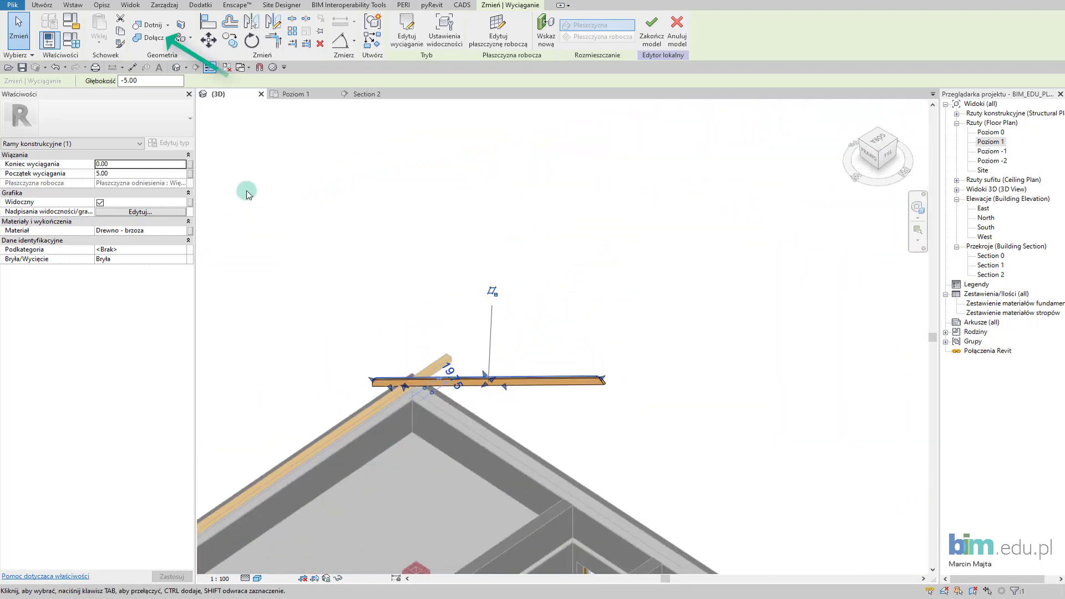
# Step: Join the two rafter extrusion layers into one solid with Join Geometry
pyautogui.click(150, 38)
pyautogui.scroll(5, 665, 399)
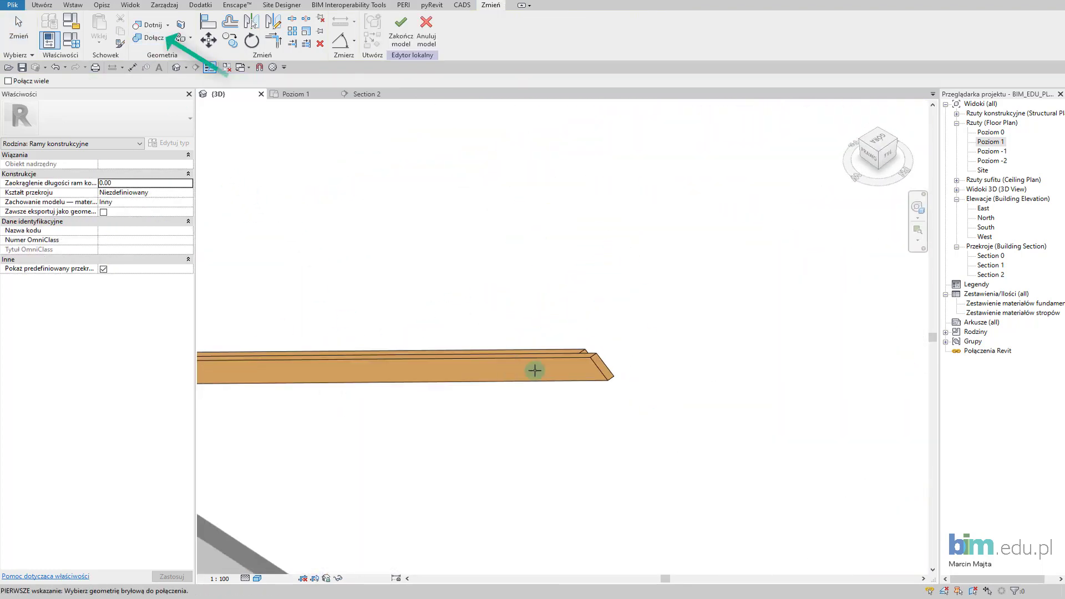
pyautogui.click(588, 342)
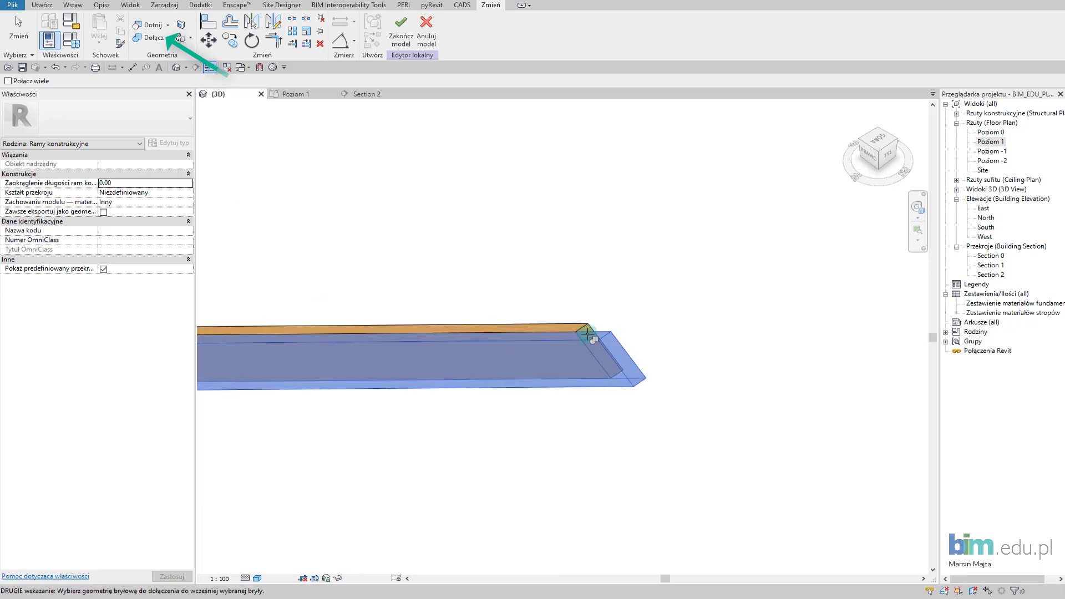
pyautogui.click(586, 326)
pyautogui.scroll(-5, 493, 387)
pyautogui.moveTo(383, 438); pyautogui.dragTo(593, 438, button='middle')
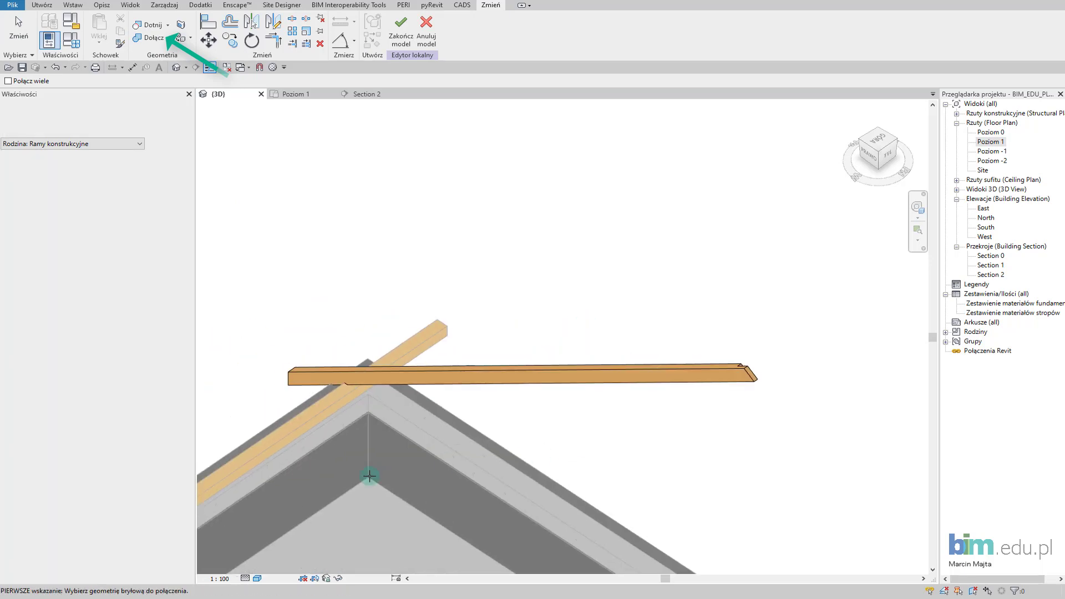
pyautogui.keyDown('shift'); pyautogui.moveTo(369, 476); pyautogui.dragTo(495, 480, button='middle'); pyautogui.keyUp('shift')
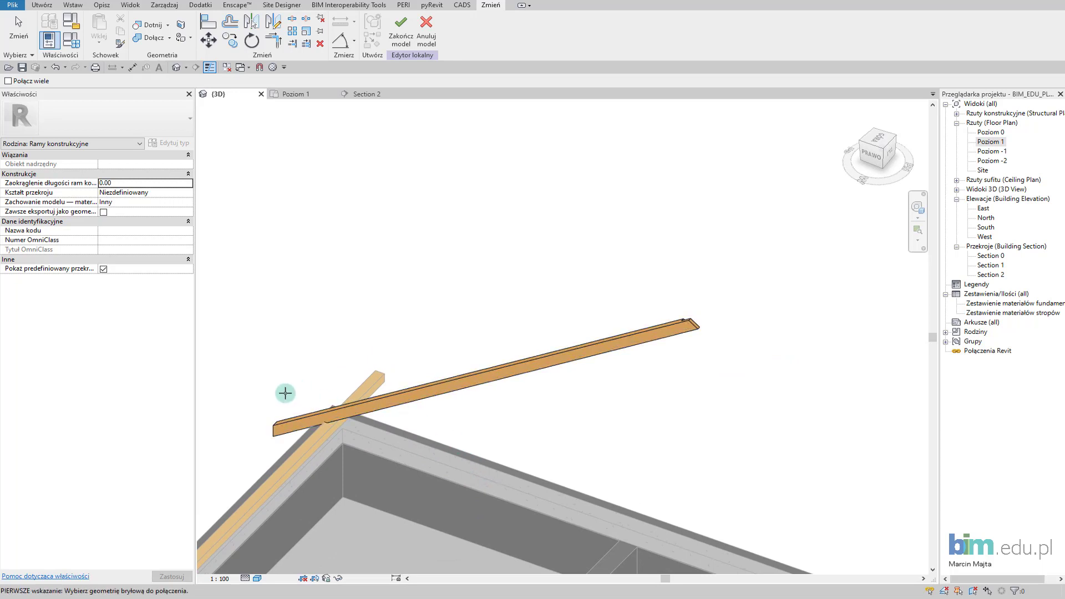
pyautogui.press('Escape')
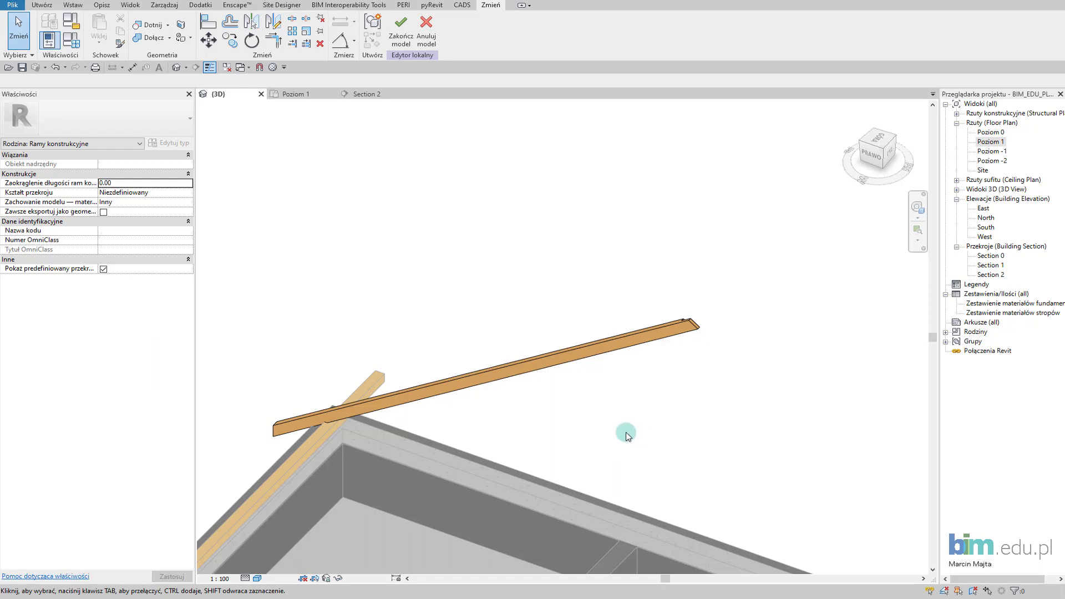
# Step: Group both rafter extrusions as a model group named Krokiewa 10x16cm LEWA
pyautogui.moveTo(573, 441)
pyautogui.keyDown('shift'); pyautogui.mouseDown(button='middle')
pyautogui.moveTo(556, 424)
pyautogui.moveTo(577, 421)
pyautogui.mouseUp(button='middle'); pyautogui.keyUp('shift')
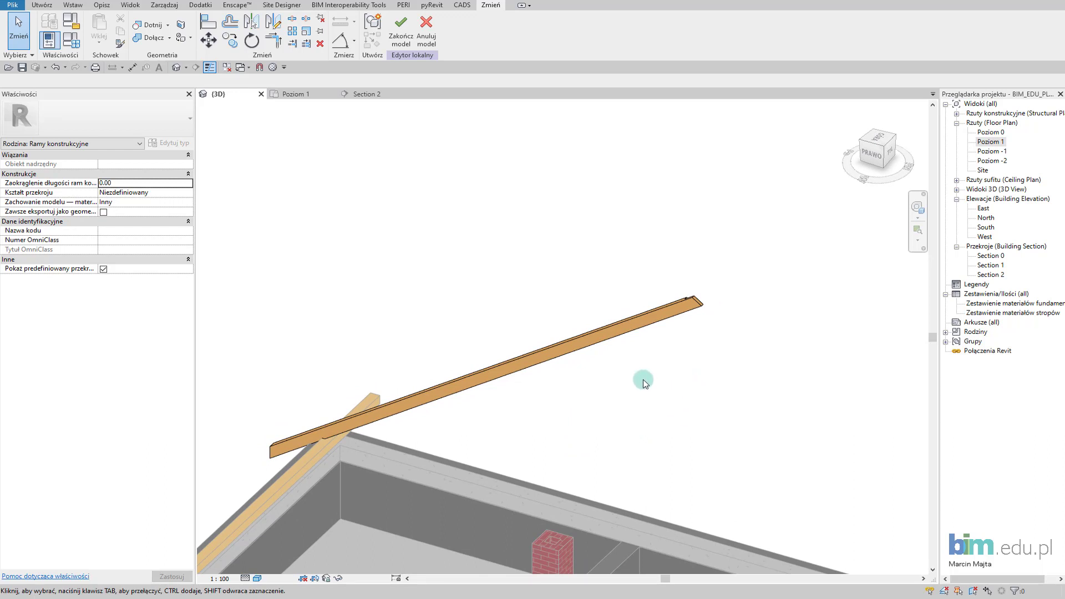
pyautogui.moveTo(687, 409); pyautogui.dragTo(576, 293)
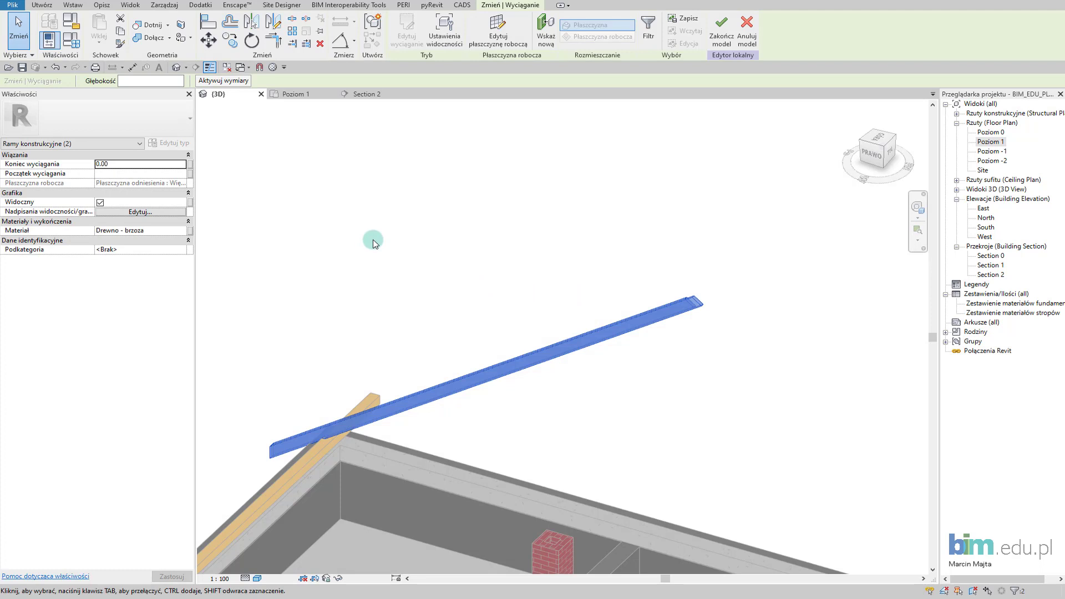
pyautogui.click(367, 26)
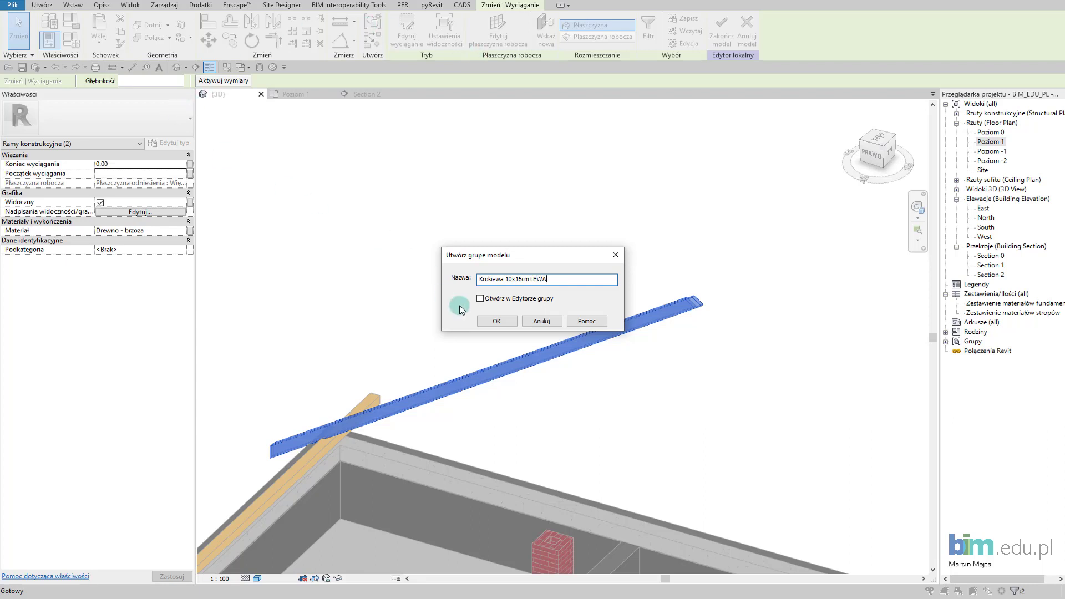
pyautogui.click(498, 322)
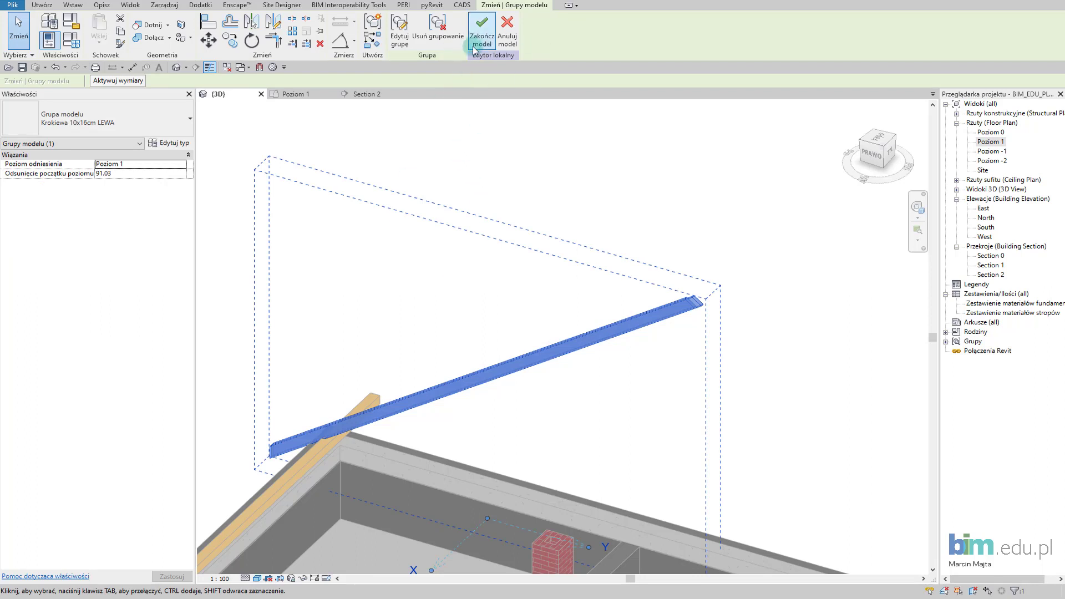
# Step: Start saving the rafter group to the library as a Revit family and open the Rama konstrukcyjna folder as its location
pyautogui.keyDown('shift'); pyautogui.moveTo(452, 340); pyautogui.dragTo(542, 390, button='middle'); pyautogui.keyUp('shift')
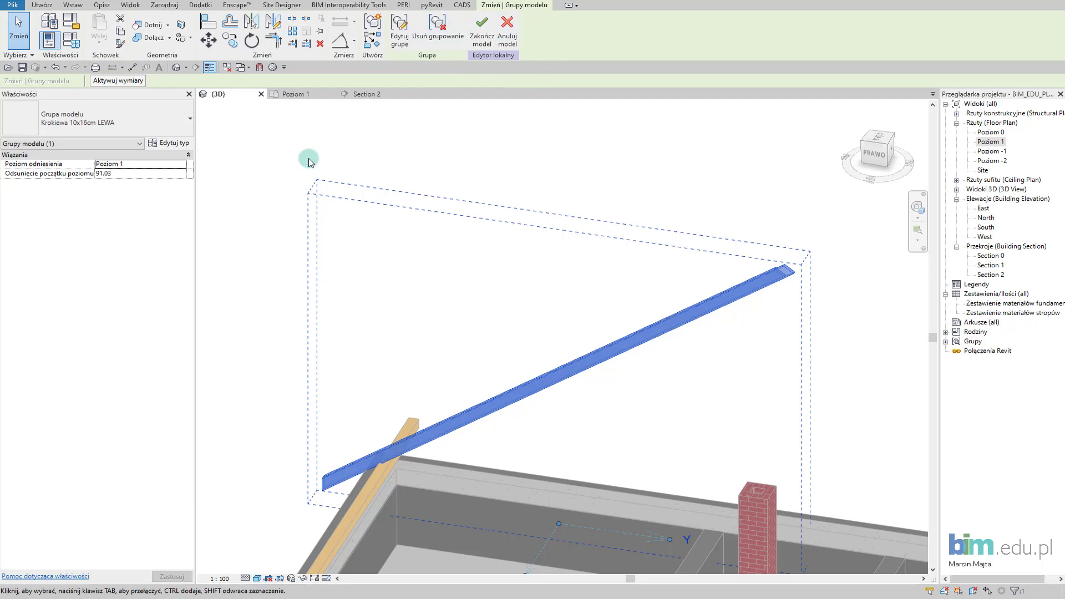
pyautogui.click(12, 6)
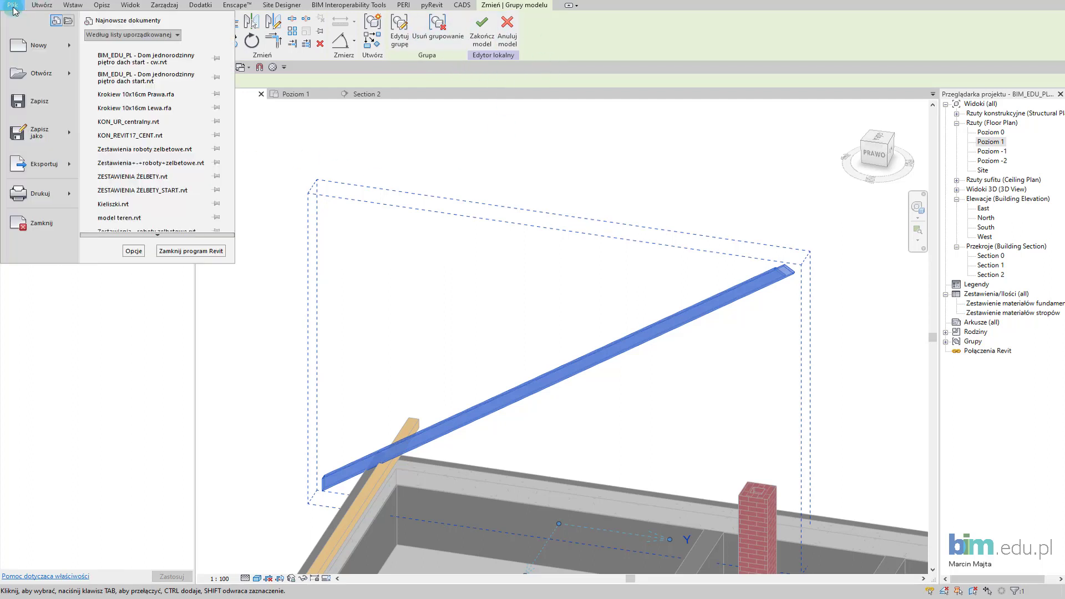
pyautogui.moveTo(54, 144)
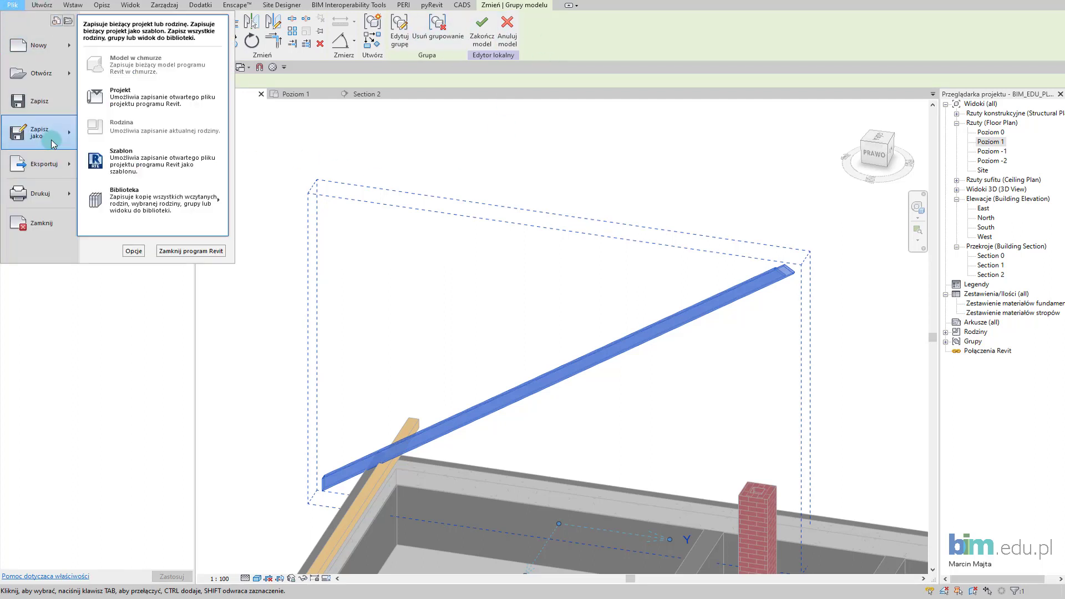
pyautogui.moveTo(152, 199)
pyautogui.click(253, 207)
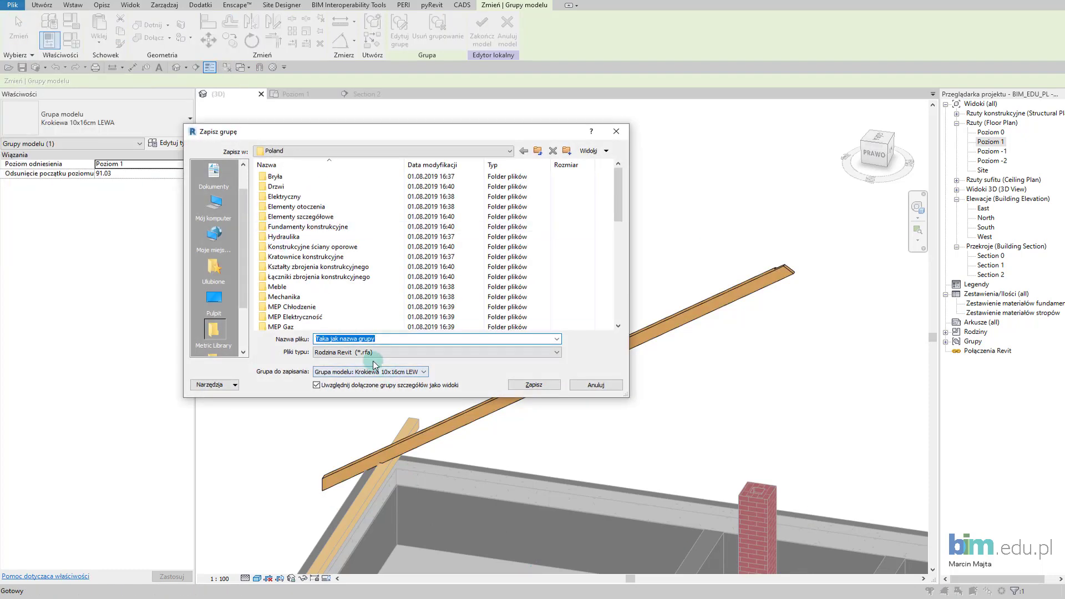
pyautogui.click(366, 359)
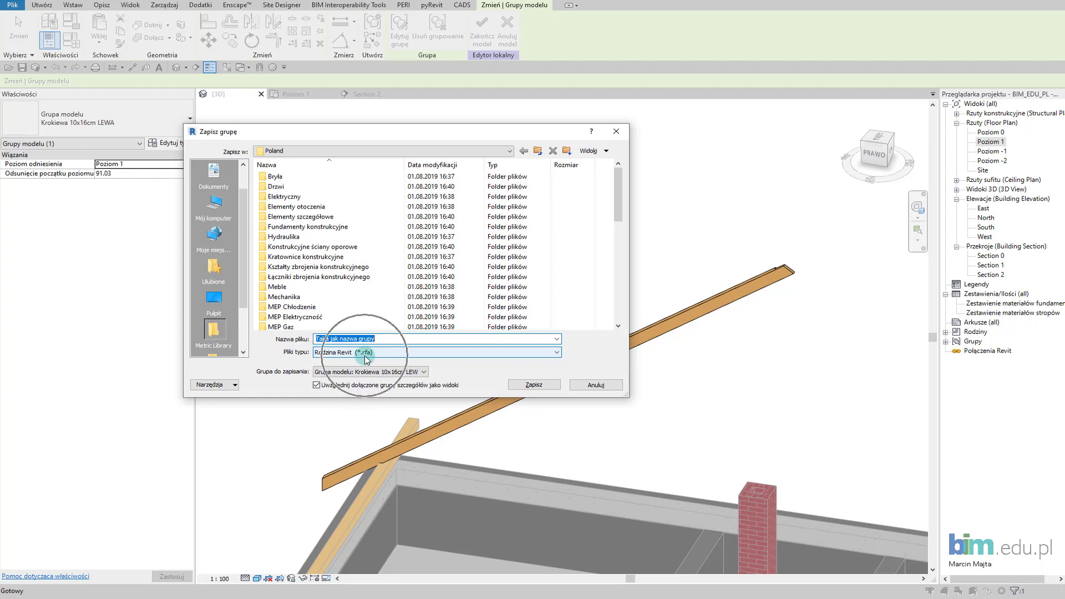
pyautogui.scroll(-3, 340, 317)
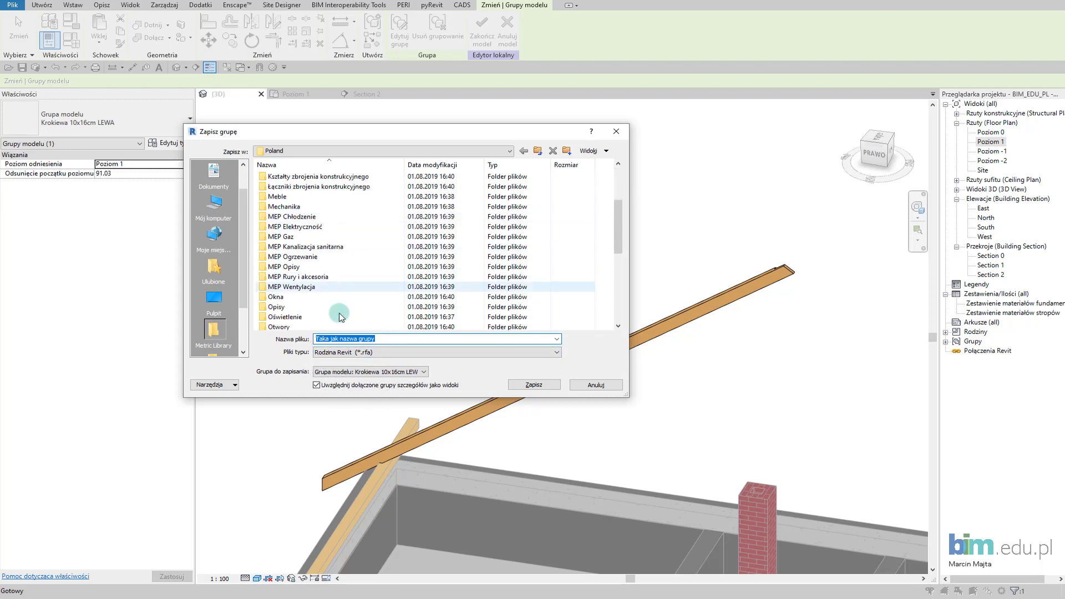
pyautogui.click(326, 258)
pyautogui.scroll(-3, 325, 257)
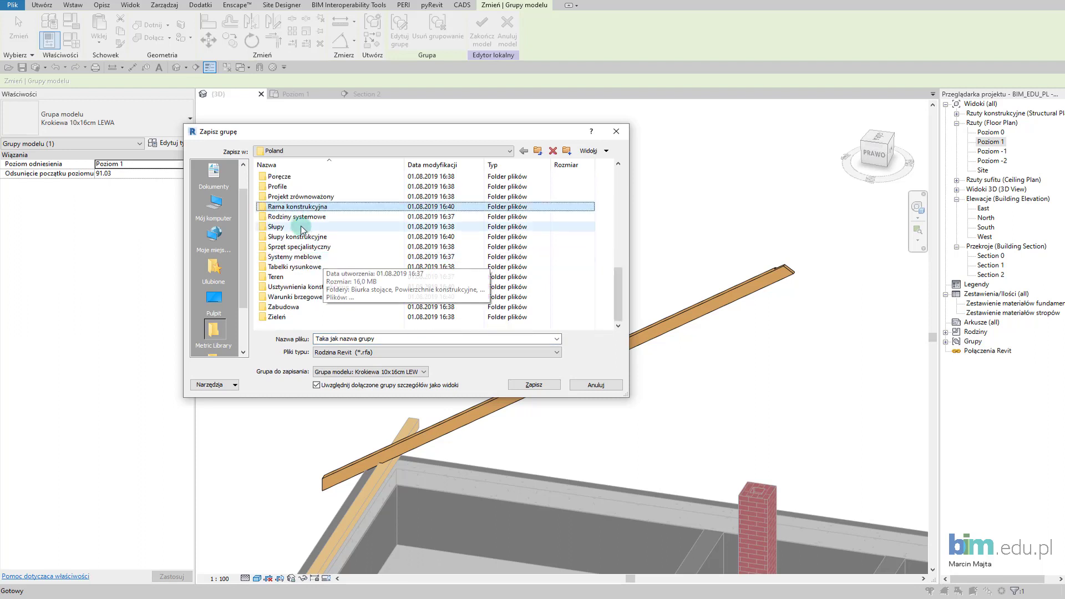
pyautogui.doubleClick(307, 207)
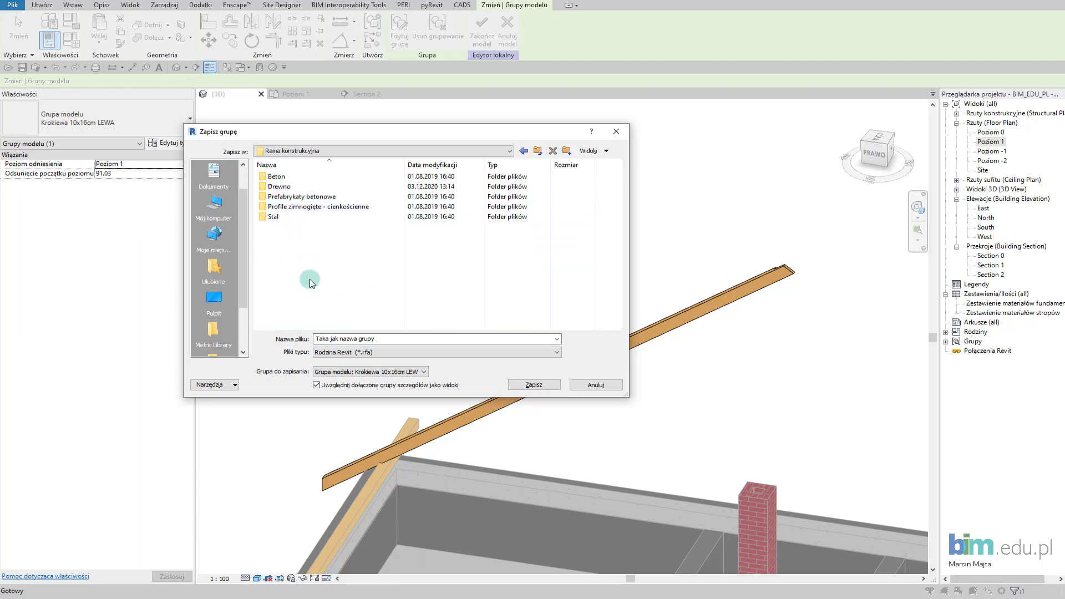
# Step: Save the group file as Krokiewa 10x16cm LEWA and finish the in-place rafter model
pyautogui.click(382, 339)
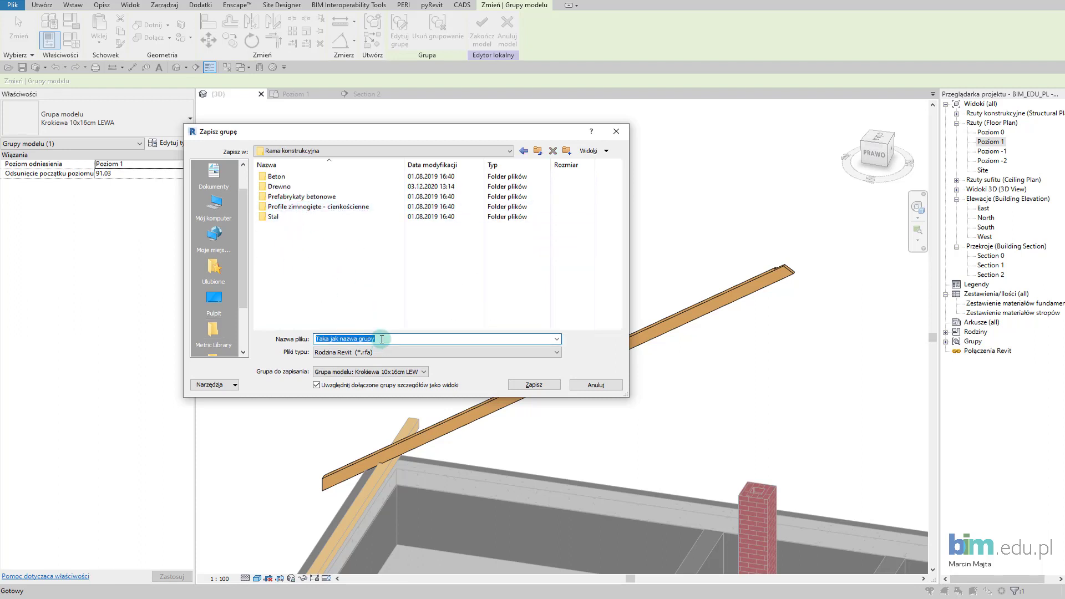
pyautogui.write('Krokiewa 10x16cm LEWA')
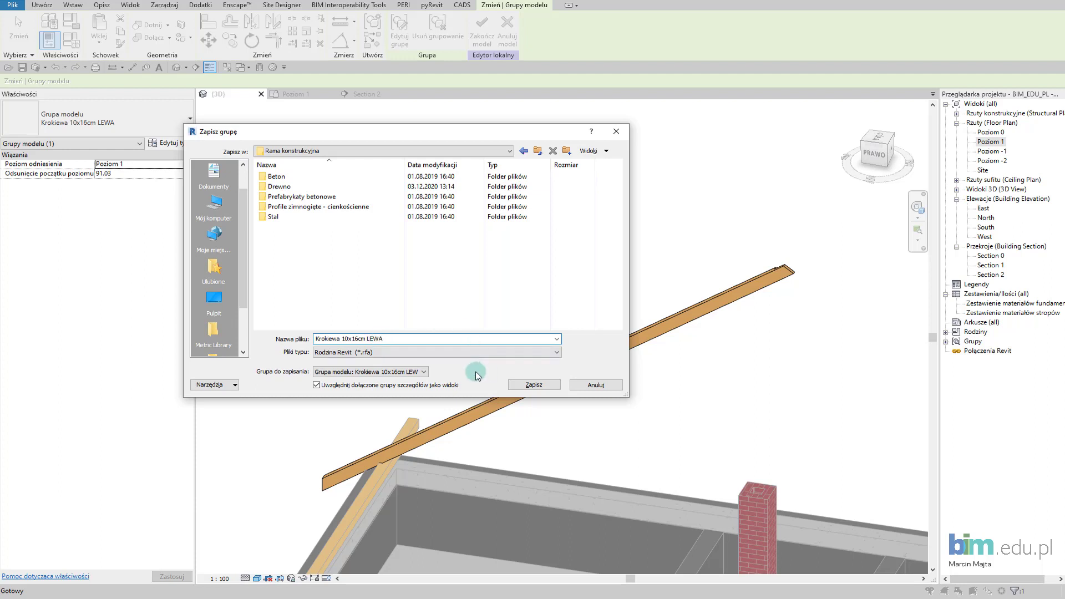
pyautogui.click(521, 383)
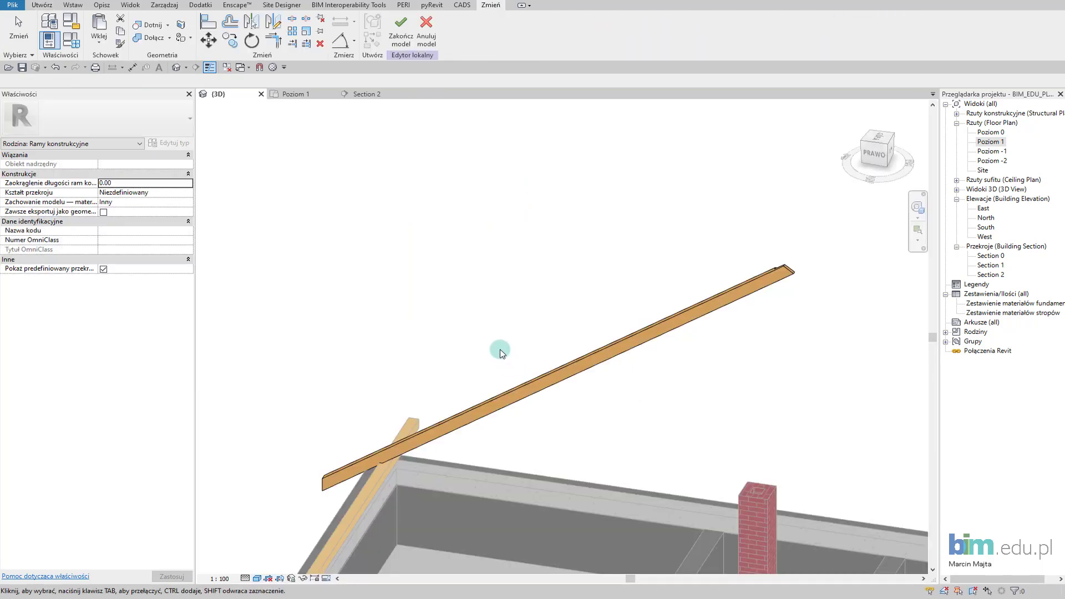
pyautogui.click(401, 36)
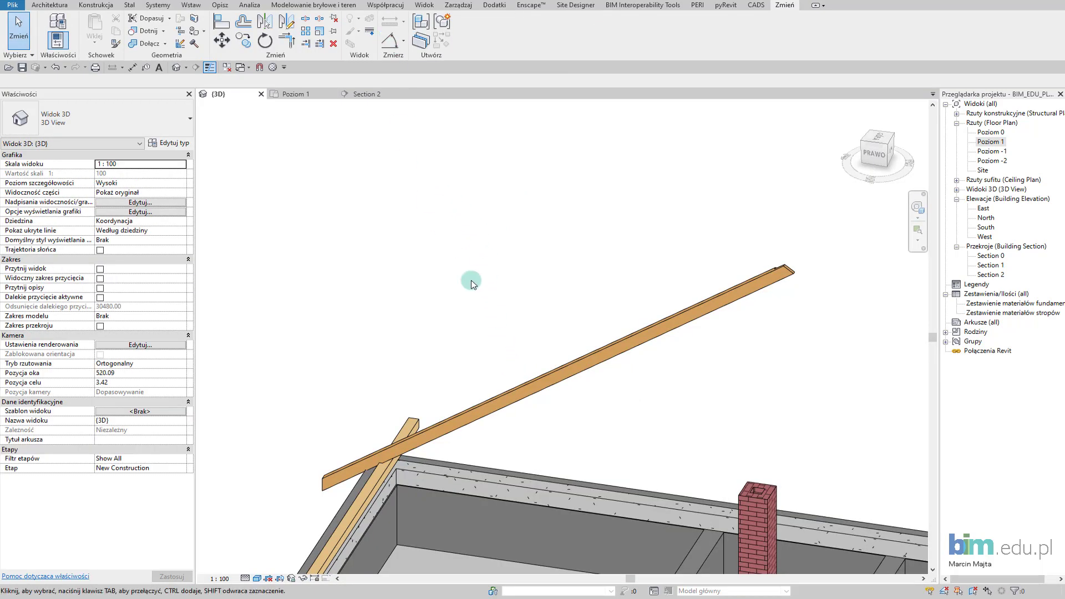
pyautogui.keyDown('shift'); pyautogui.moveTo(500, 327); pyautogui.dragTo(373, 290, button='middle'); pyautogui.keyUp('shift')
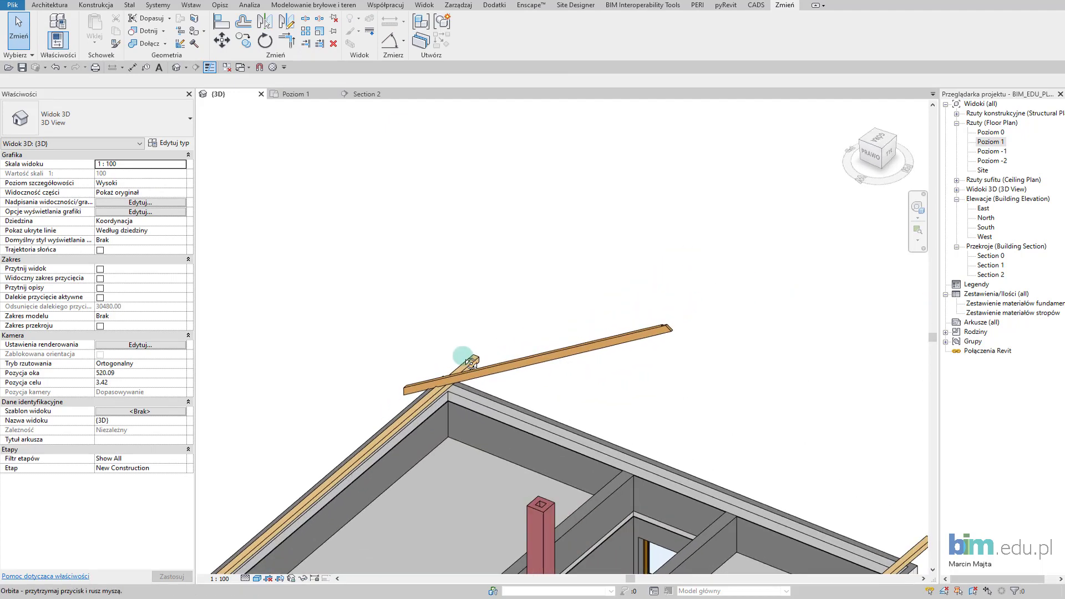
# Step: Edit the finished rafter in place, set its material for model behavior to Drewno, and finish the model again
pyautogui.click(551, 362)
pyautogui.keyDown('shift'); pyautogui.moveTo(514, 405); pyautogui.dragTo(539, 379, button='middle'); pyautogui.keyUp('shift')
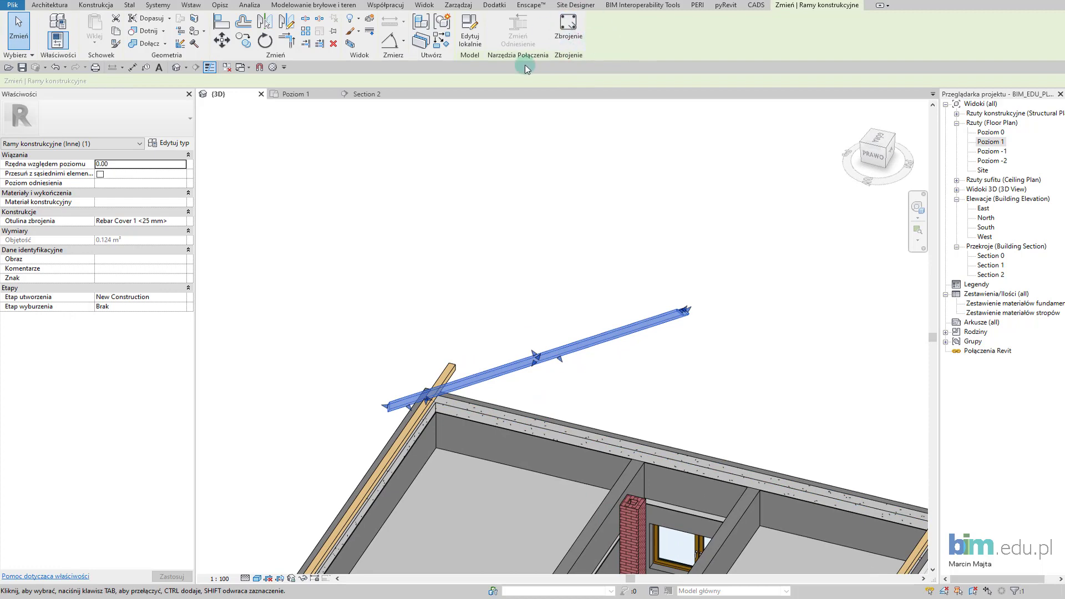
pyautogui.keyDown('shift'); pyautogui.moveTo(490, 305); pyautogui.dragTo(450, 93, button='middle'); pyautogui.keyUp('shift')
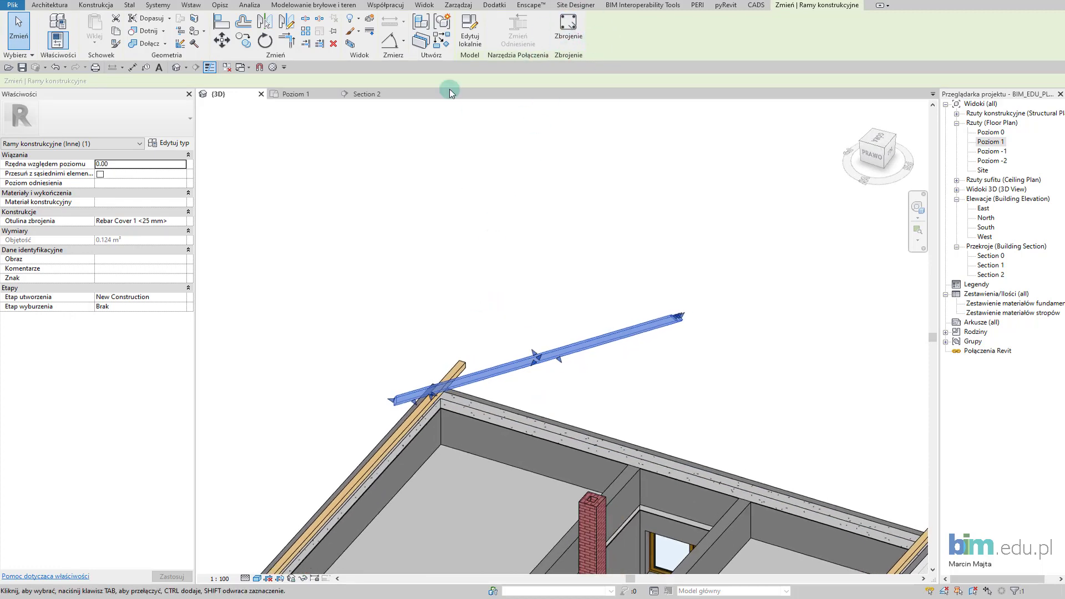
pyautogui.click(458, 49)
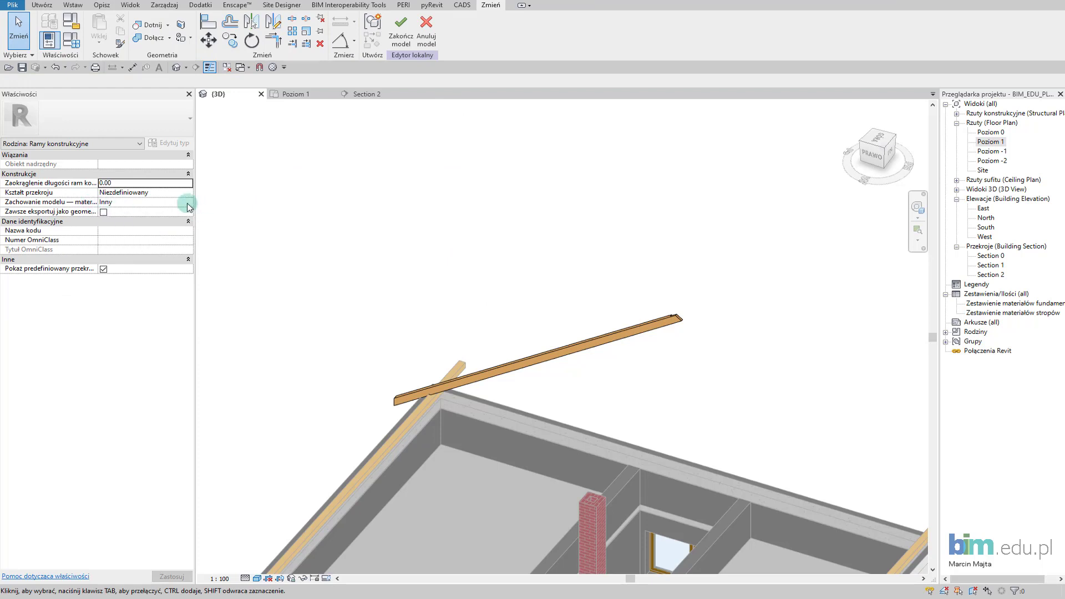
pyautogui.click(188, 203)
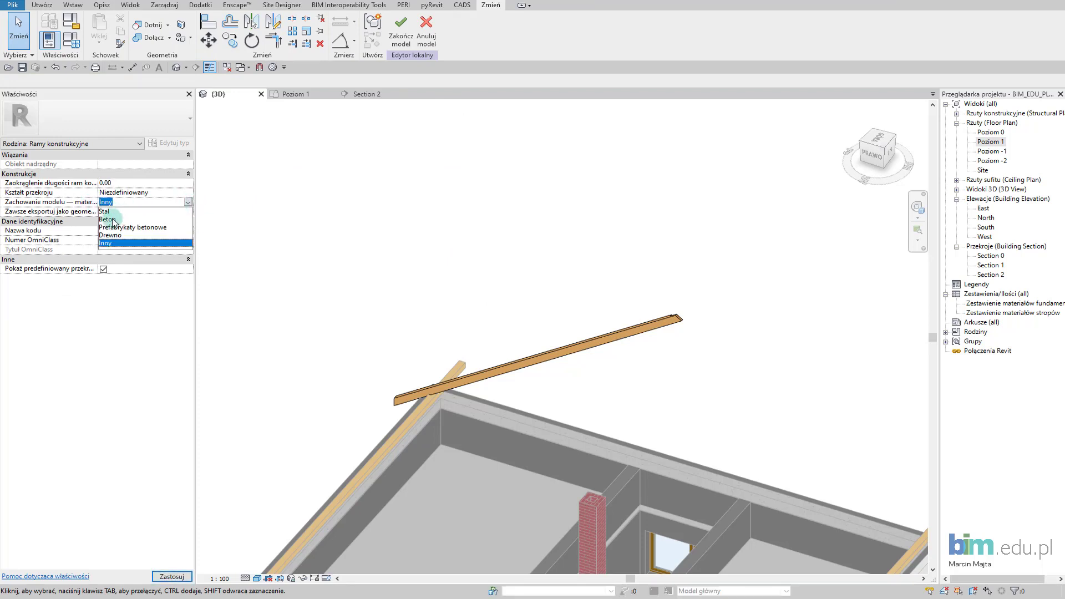
pyautogui.click(110, 235)
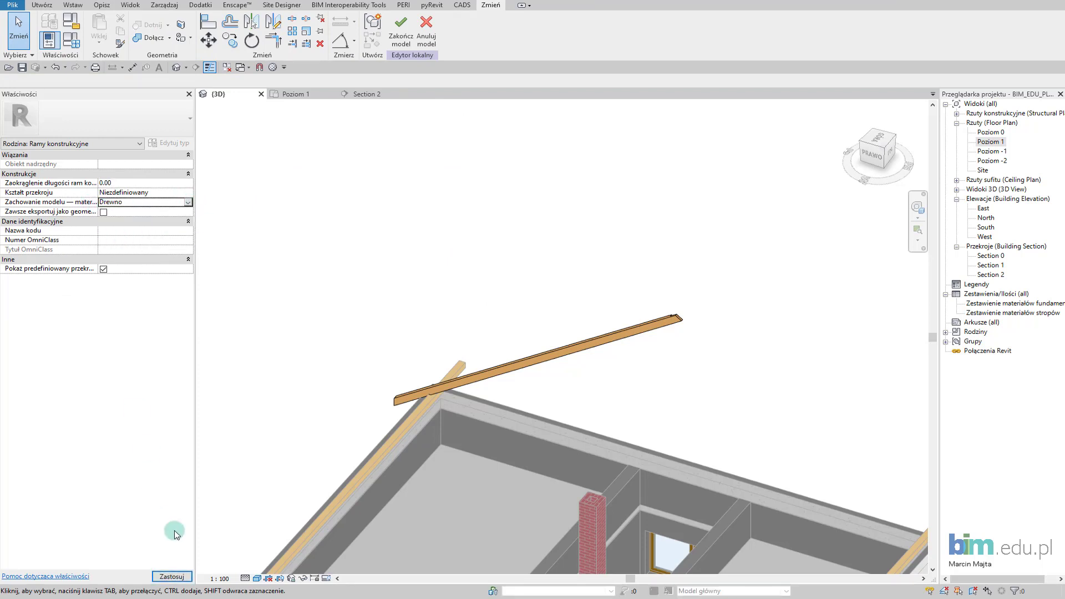
pyautogui.click(173, 576)
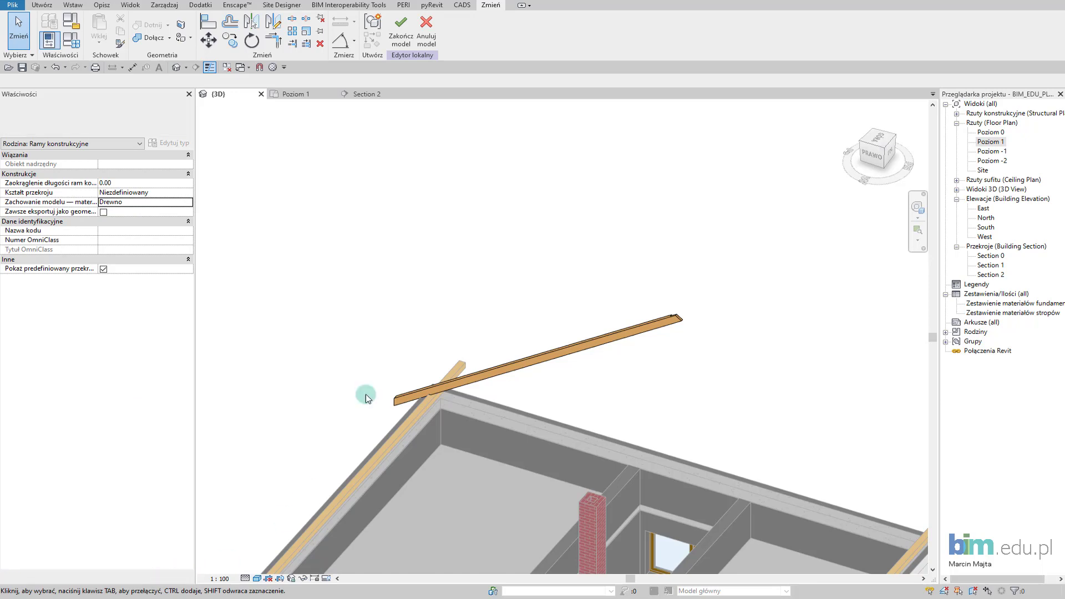
pyautogui.click(400, 28)
# Step: Select the finished rafter in 3D to check its properties and family name
pyautogui.click(577, 363)
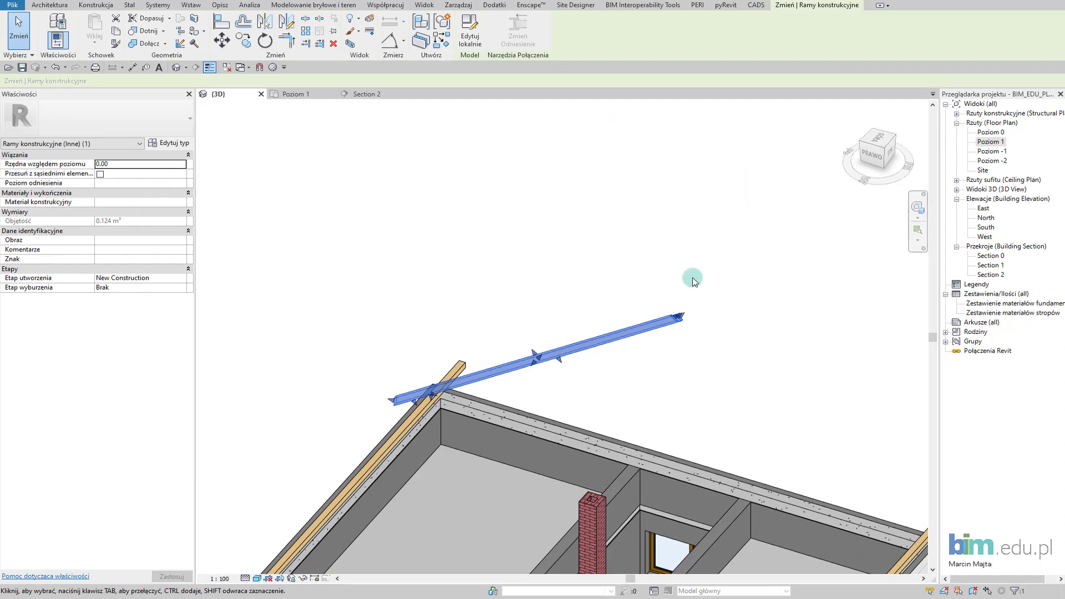
pyautogui.keyDown('shift'); pyautogui.moveTo(638, 290); pyautogui.dragTo(572, 278, button='middle'); pyautogui.keyUp('shift')
pyautogui.click(639, 266)
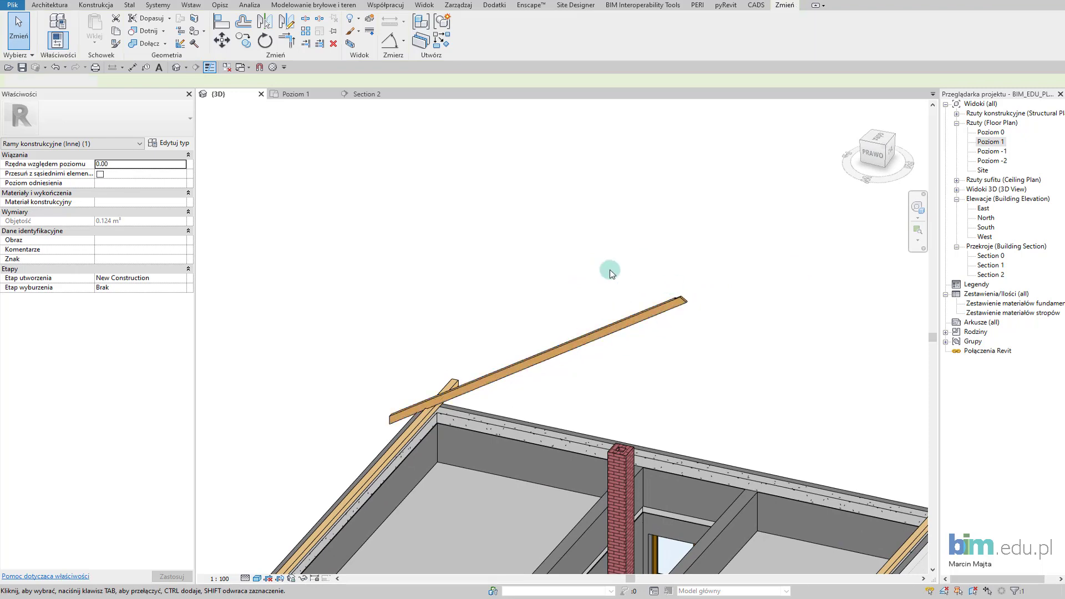
pyautogui.click(625, 318)
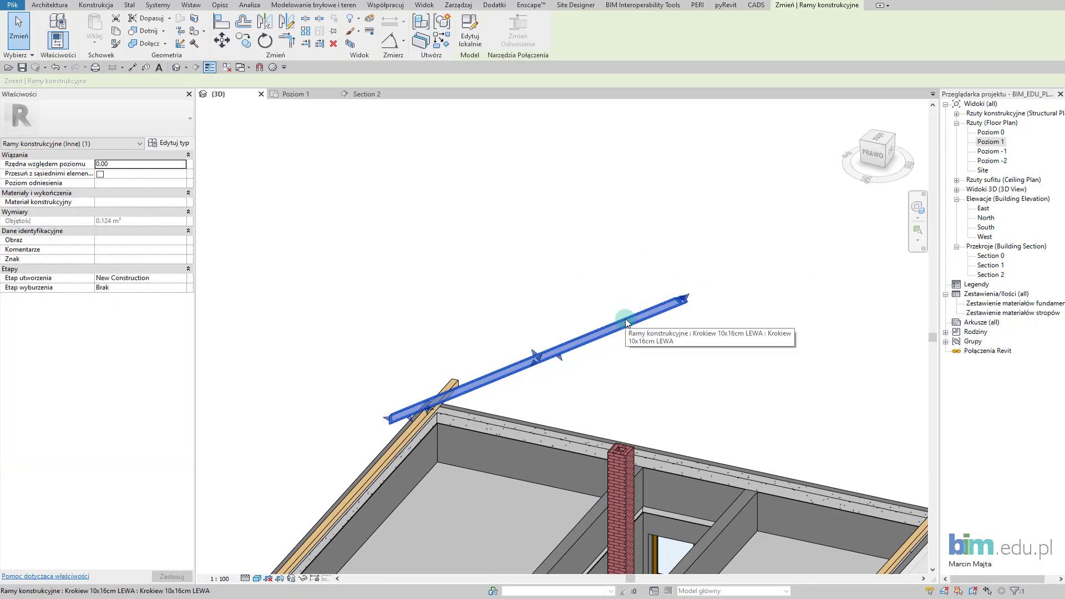
# Step: Delete the in-place rafter and load the Krokiewa 10x16cm LEWA family from the Rama konstrukcyjna folder
pyautogui.press('Delete')
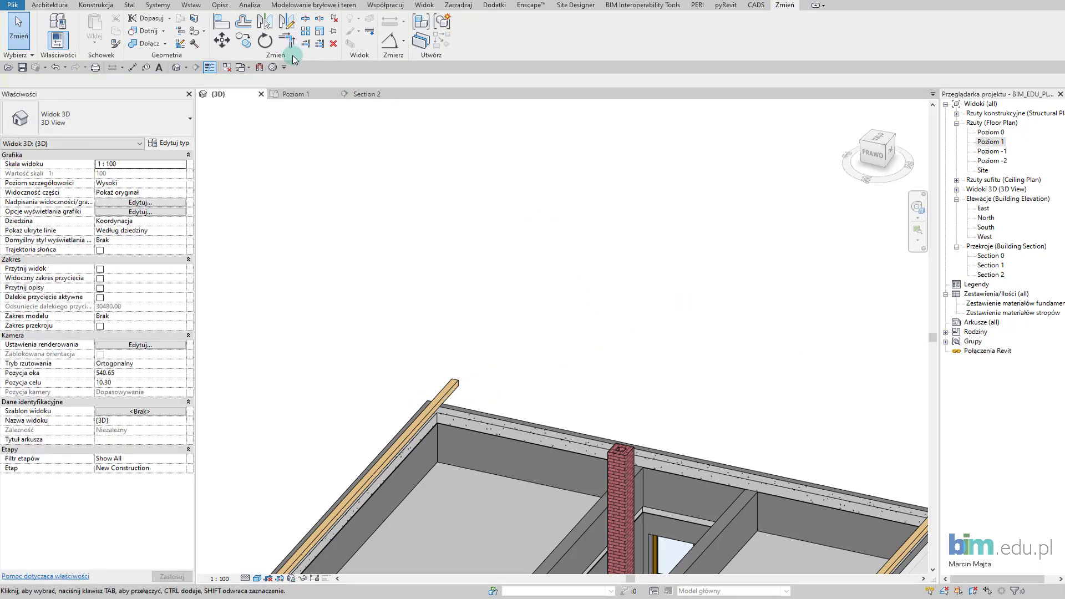
pyautogui.click(191, 5)
pyautogui.click(525, 29)
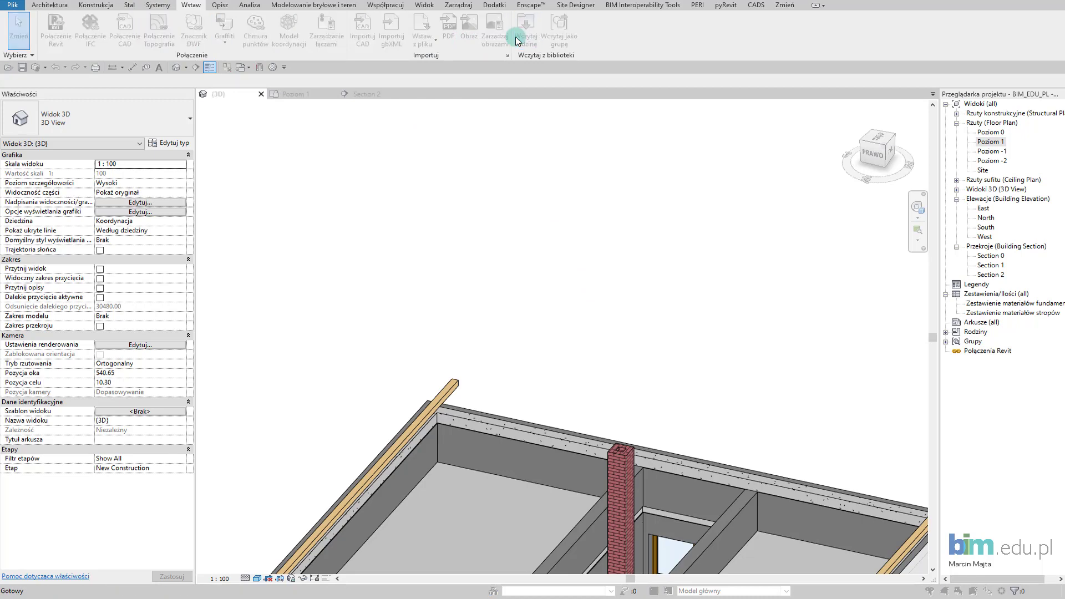
pyautogui.click(837, 135)
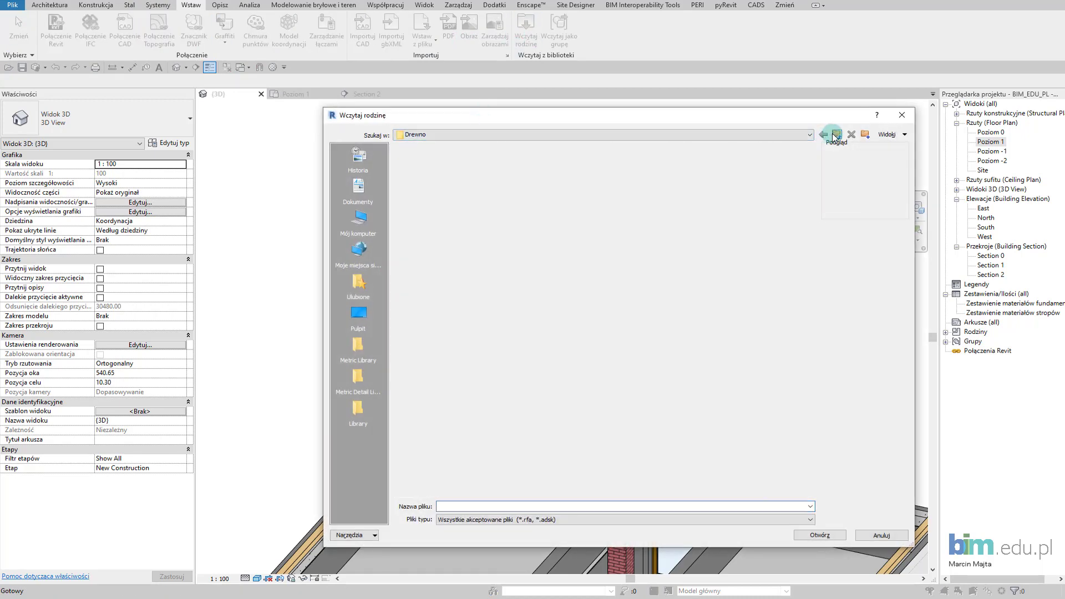
pyautogui.click(460, 212)
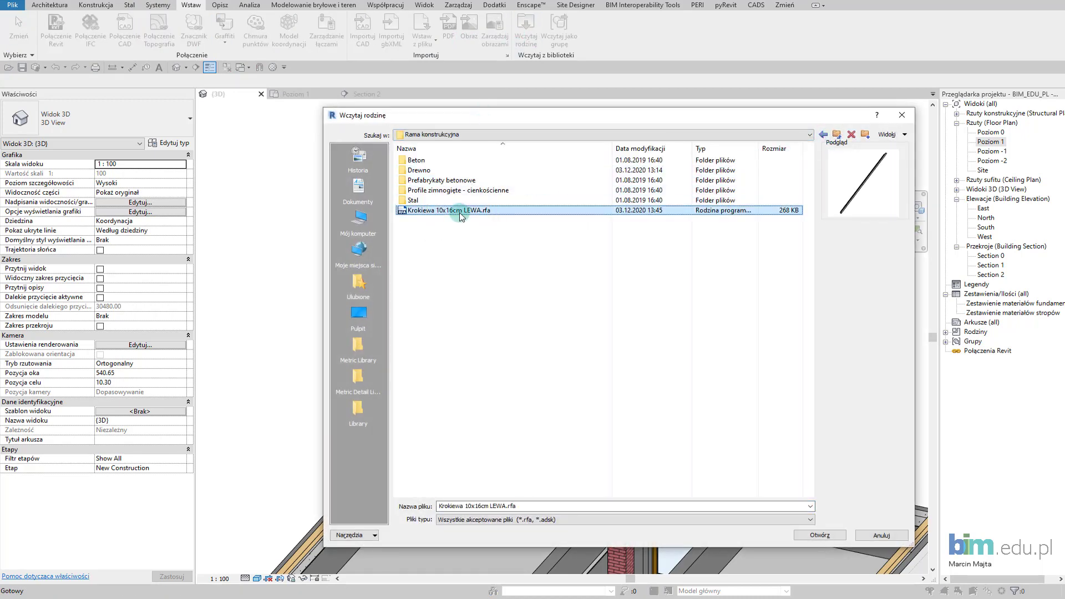
pyautogui.click(815, 535)
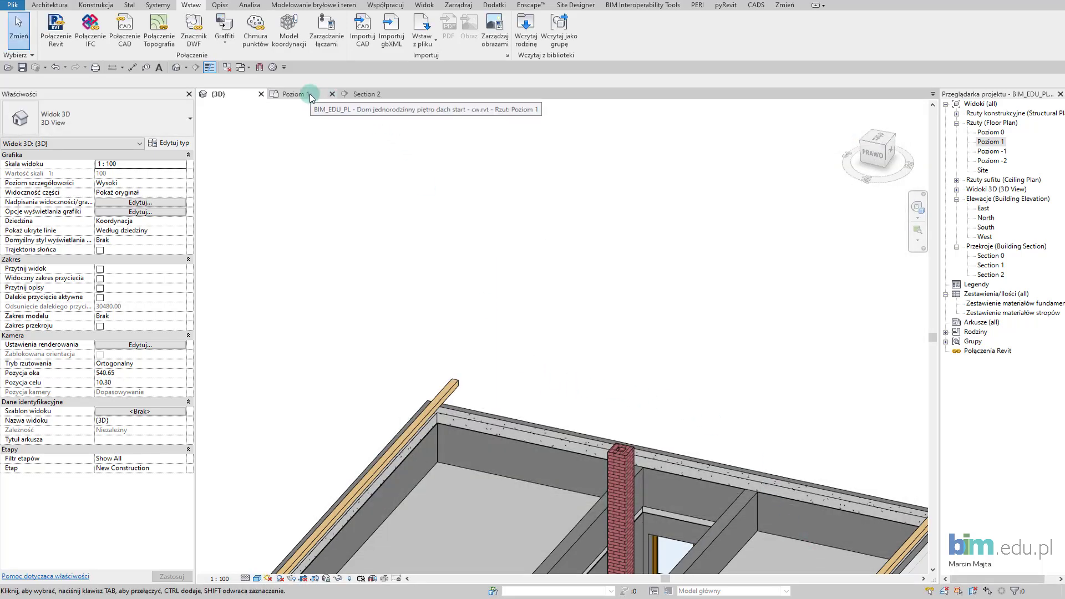
# Step: Place one Krokiewa 10x16cm LEWA as a beam on the Poziom 1 plan near the building's lower-left corner and check it in 3D
pyautogui.click(309, 95)
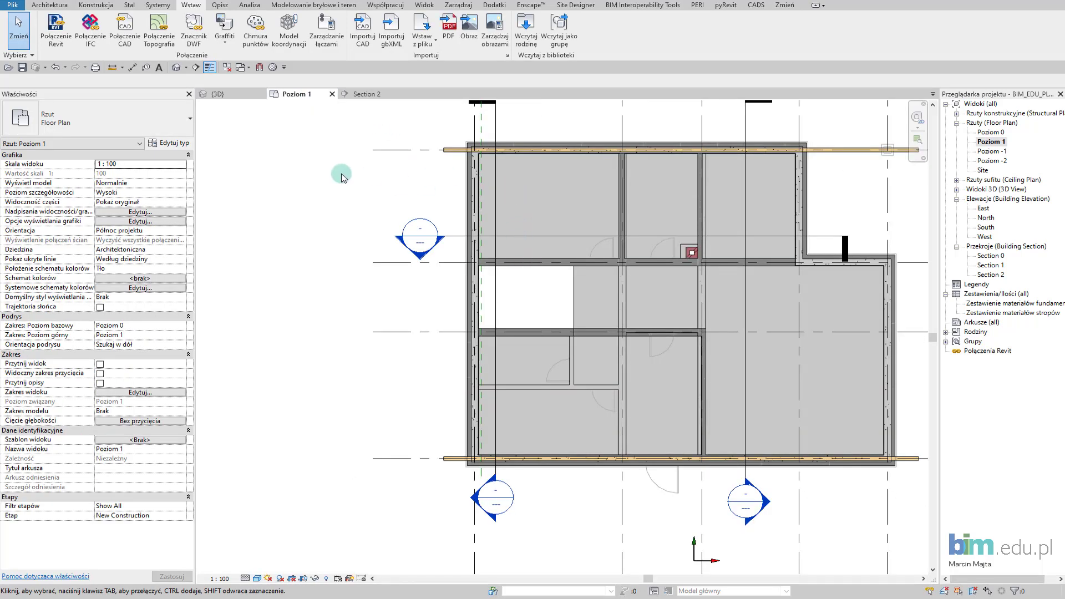
pyautogui.press('b')
pyautogui.press('m')
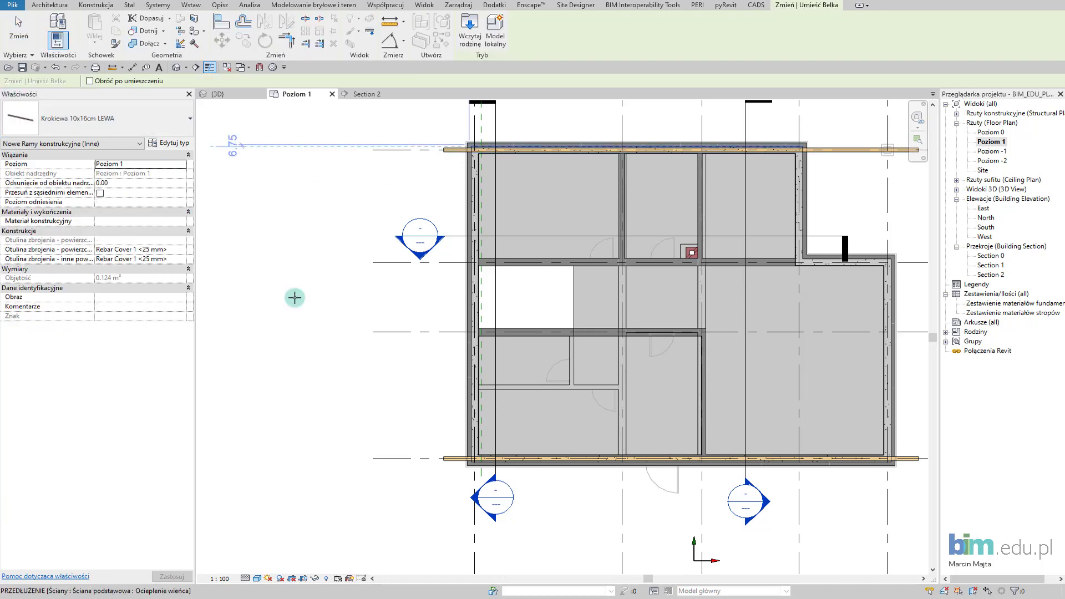
pyautogui.scroll(3, 505, 432)
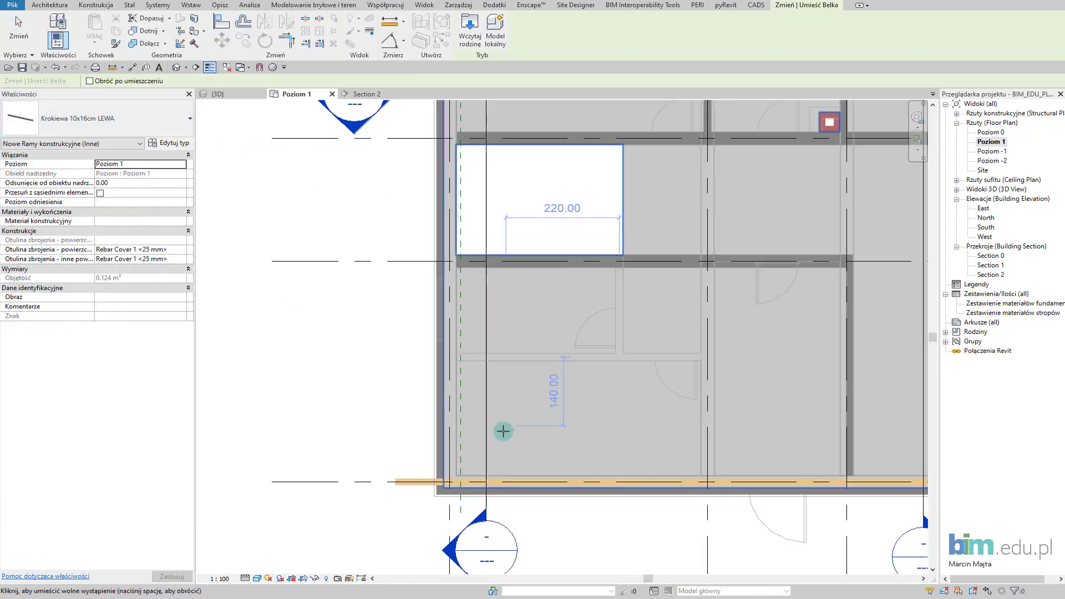
pyautogui.click(476, 438)
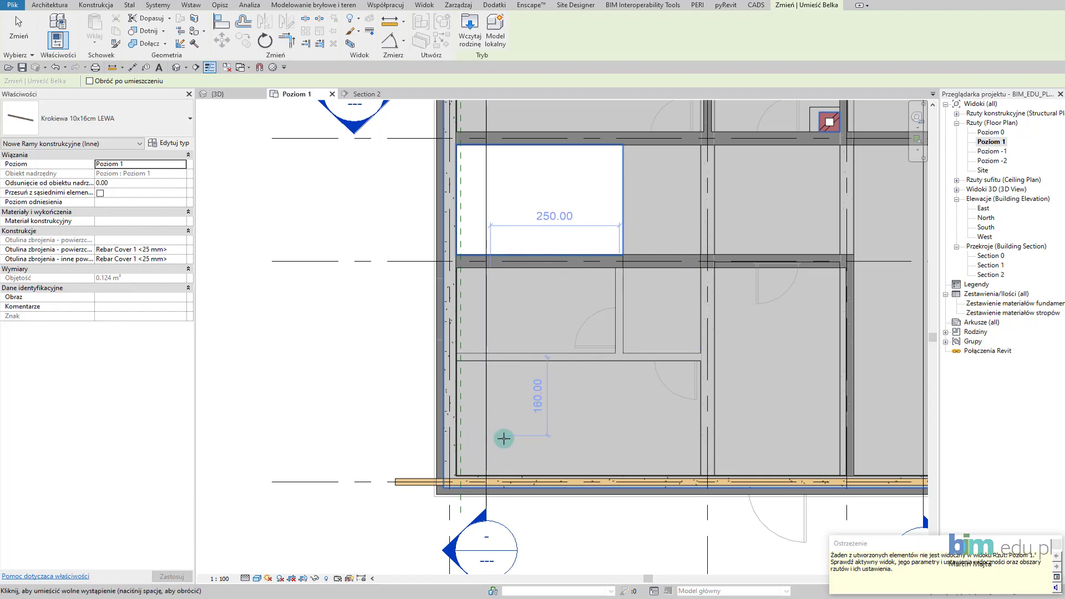
pyautogui.press('Escape')
pyautogui.press('Escape')
pyautogui.click(212, 94)
pyautogui.scroll(-3, 416, 230)
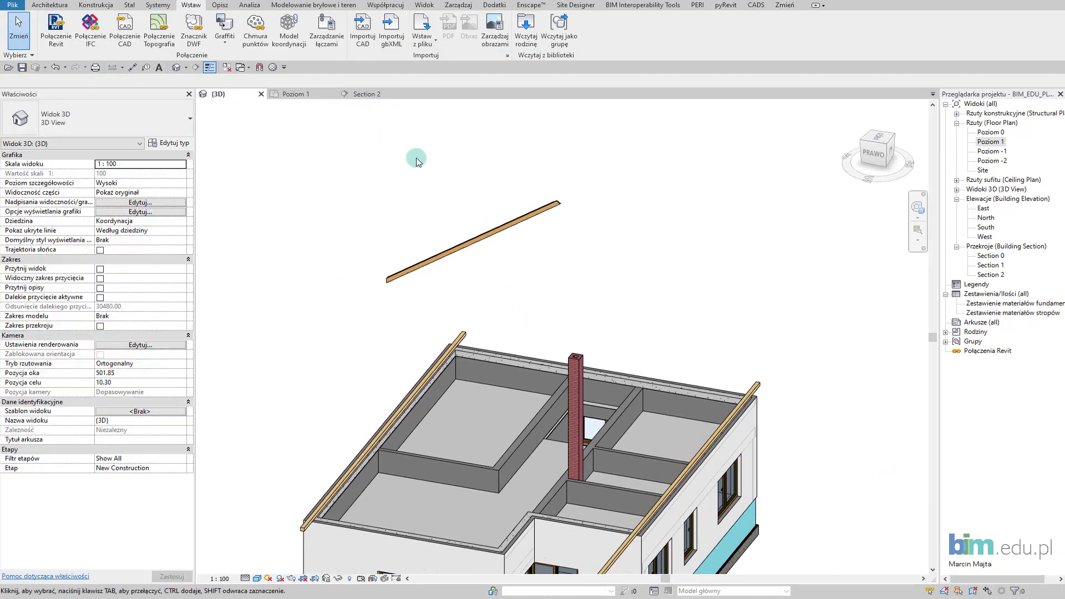
# Step: Widen the Section 2 crop region beyond grid 4 so that it includes the rafter's lower end
pyautogui.click(364, 94)
pyautogui.scroll(-3, 451, 244)
pyautogui.click(379, 350)
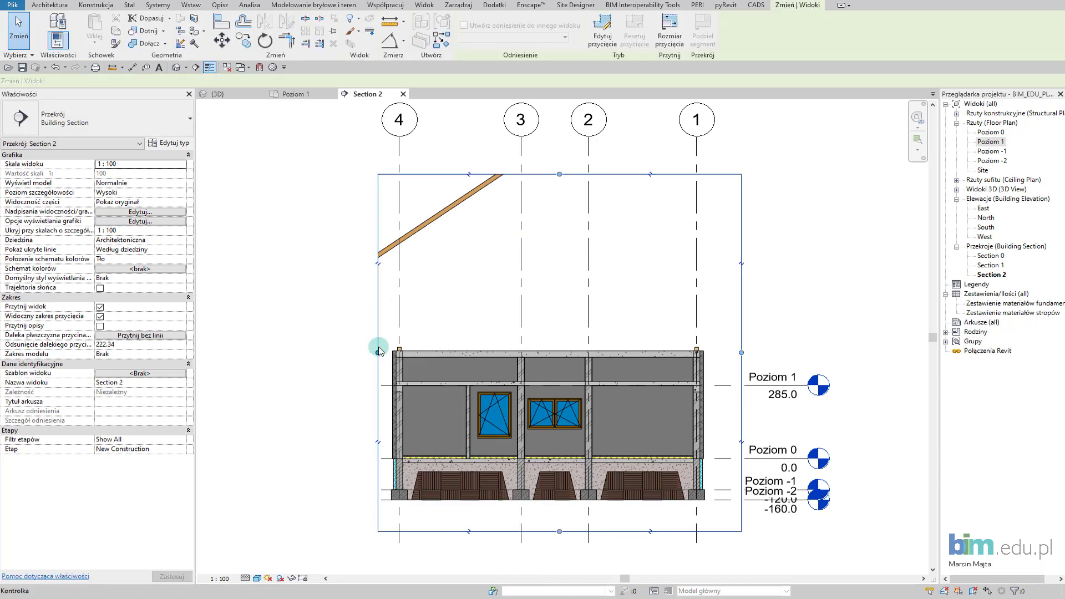
pyautogui.moveTo(378, 353); pyautogui.dragTo(319, 350)
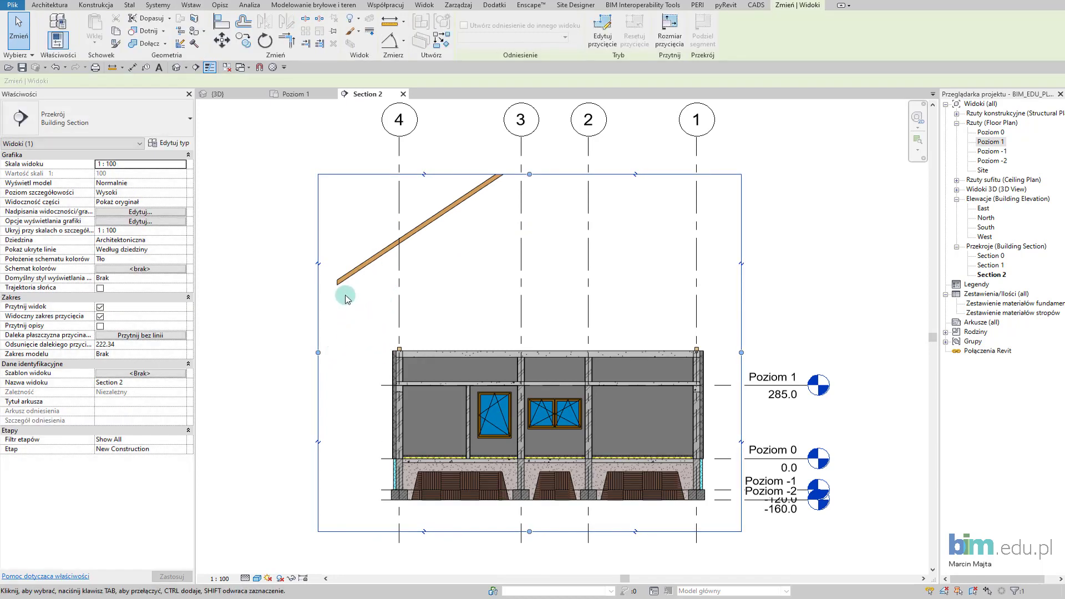
# Step: Move the rafter in Section 2 by its notch corner onto the top outer corner of the wall plate at grid 4
pyautogui.scroll(2, 348, 278)
pyautogui.scroll(2, 353, 272)
pyautogui.click(373, 269)
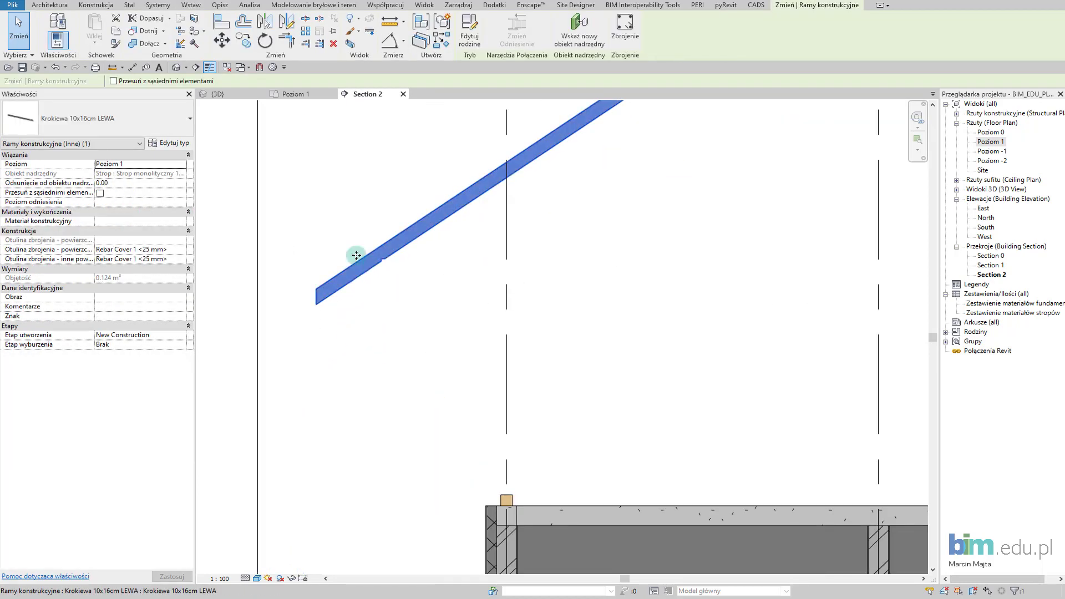
pyautogui.click(222, 39)
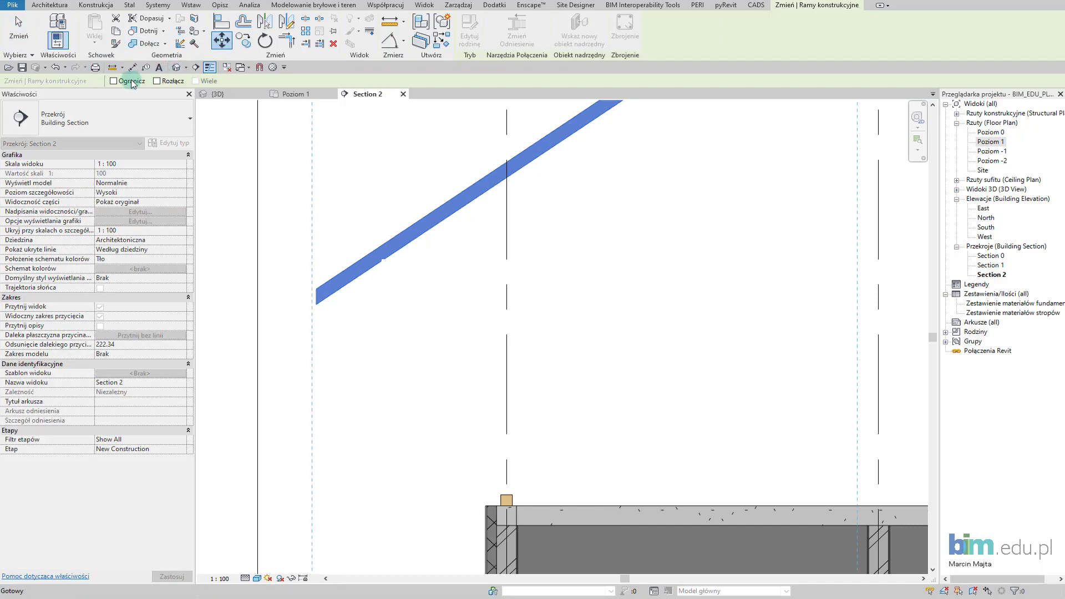
pyautogui.scroll(4, 345, 304)
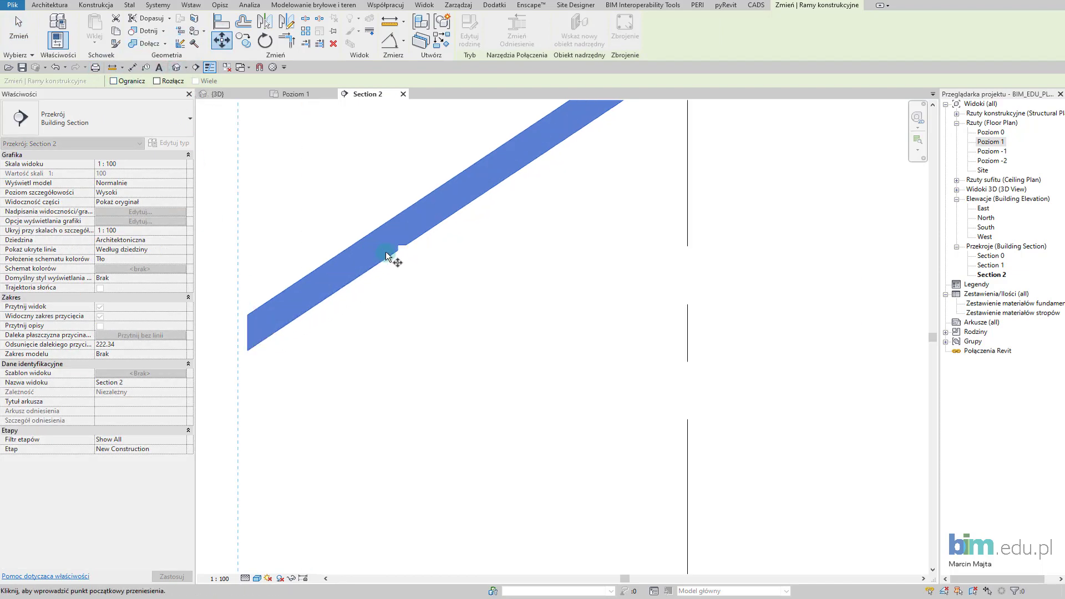
pyautogui.click(411, 239)
pyautogui.scroll(-4, 610, 444)
pyautogui.moveTo(642, 455); pyautogui.dragTo(566, 283, button='middle')
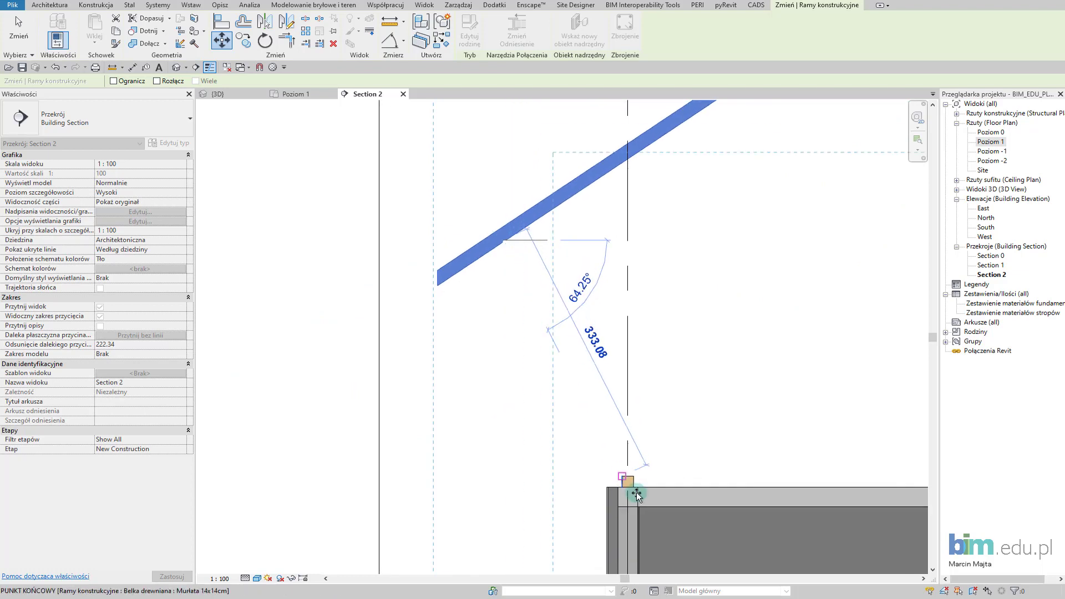
pyautogui.scroll(4, 631, 489)
pyautogui.scroll(3, 608, 454)
pyautogui.click(593, 433)
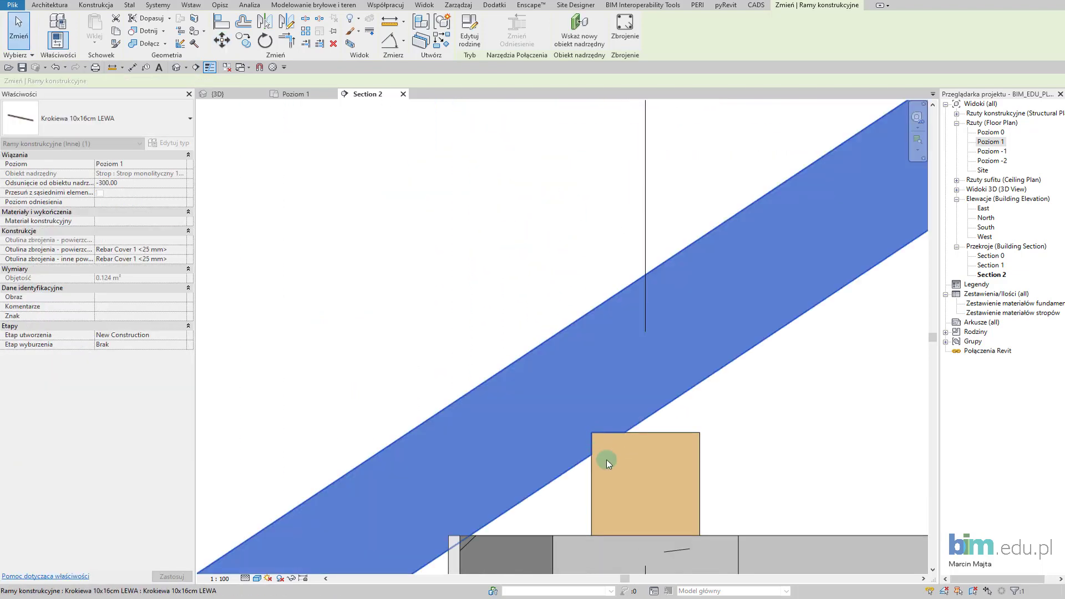
pyautogui.scroll(-3, 607, 460)
pyautogui.scroll(-6, 617, 453)
pyautogui.moveTo(664, 408); pyautogui.dragTo(521, 402, button='middle')
pyautogui.click(671, 376)
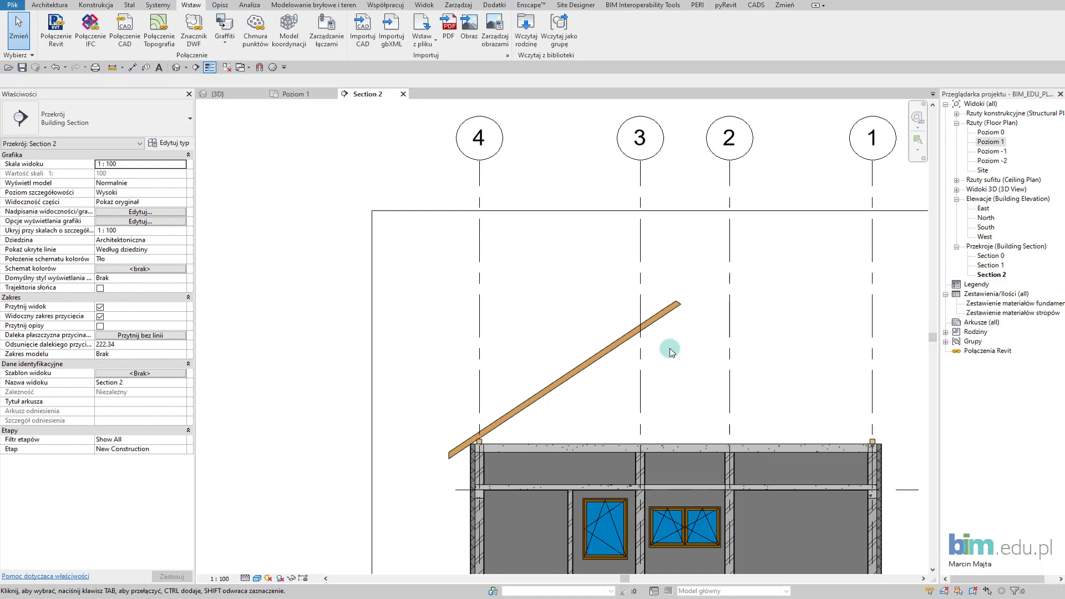
# Step: Examine the rafter pair in Section 2 and inspect how the two rafters meet at the ridge in 3D
pyautogui.moveTo(694, 385); pyautogui.dragTo(661, 340, button='middle')
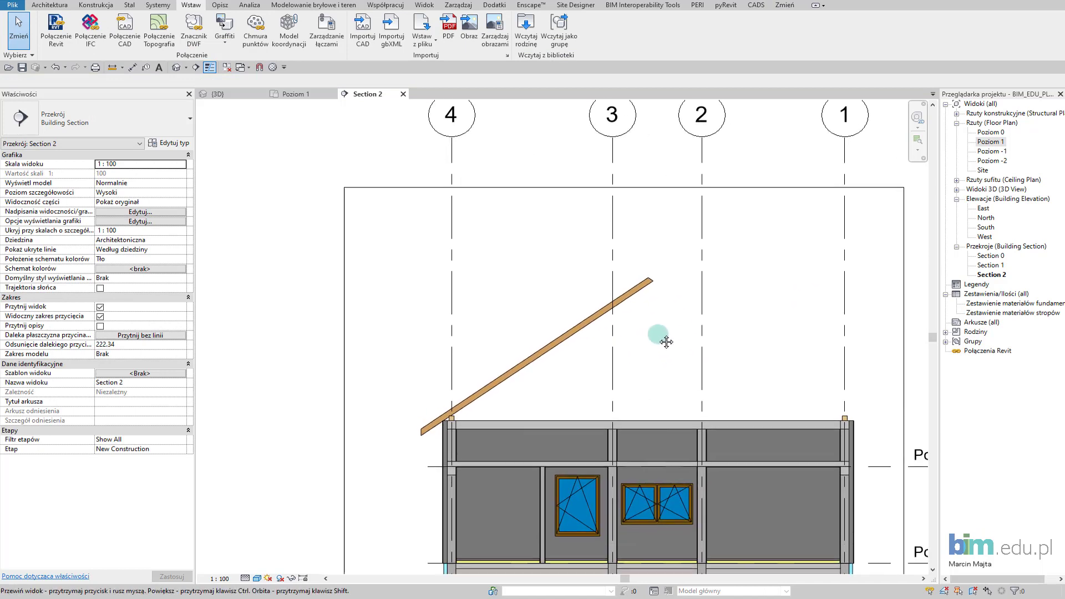
pyautogui.click(631, 282)
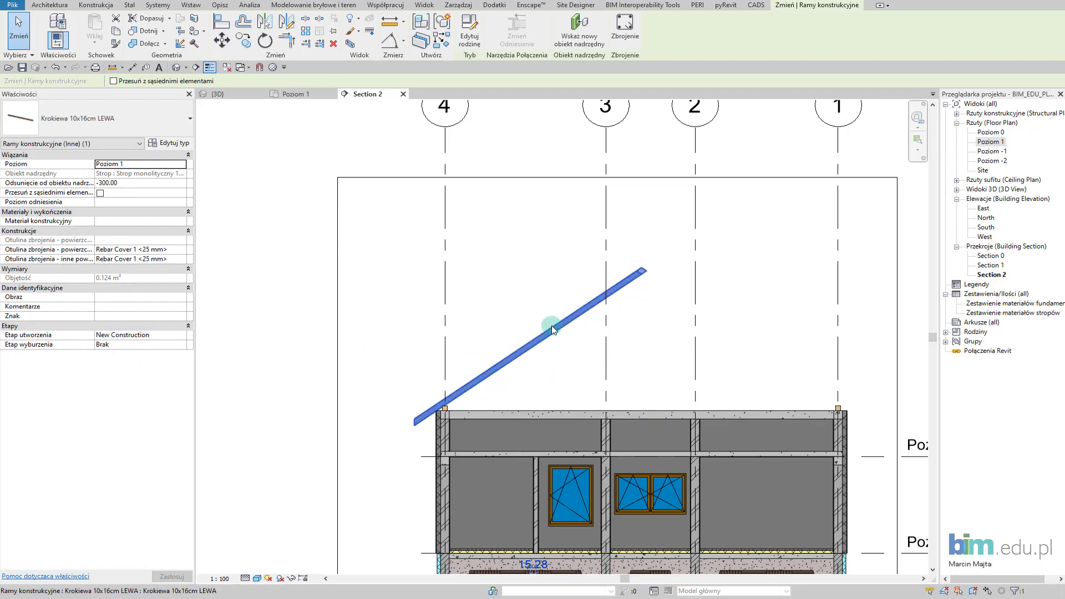
pyautogui.moveTo(584, 323); pyautogui.dragTo(537, 293, button='middle')
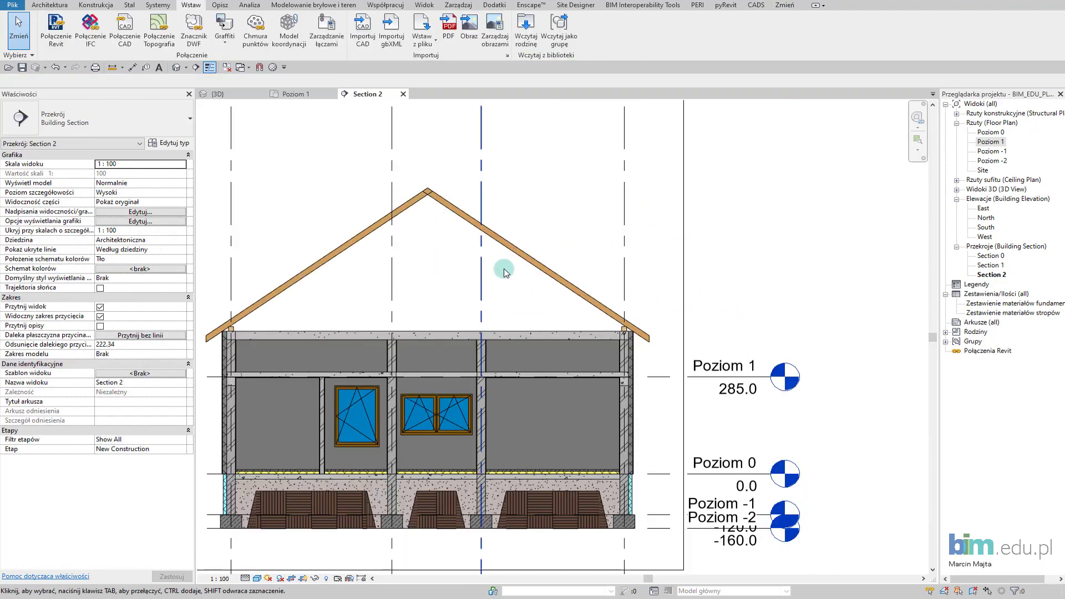
pyautogui.moveTo(565, 227); pyautogui.dragTo(678, 222, button='middle')
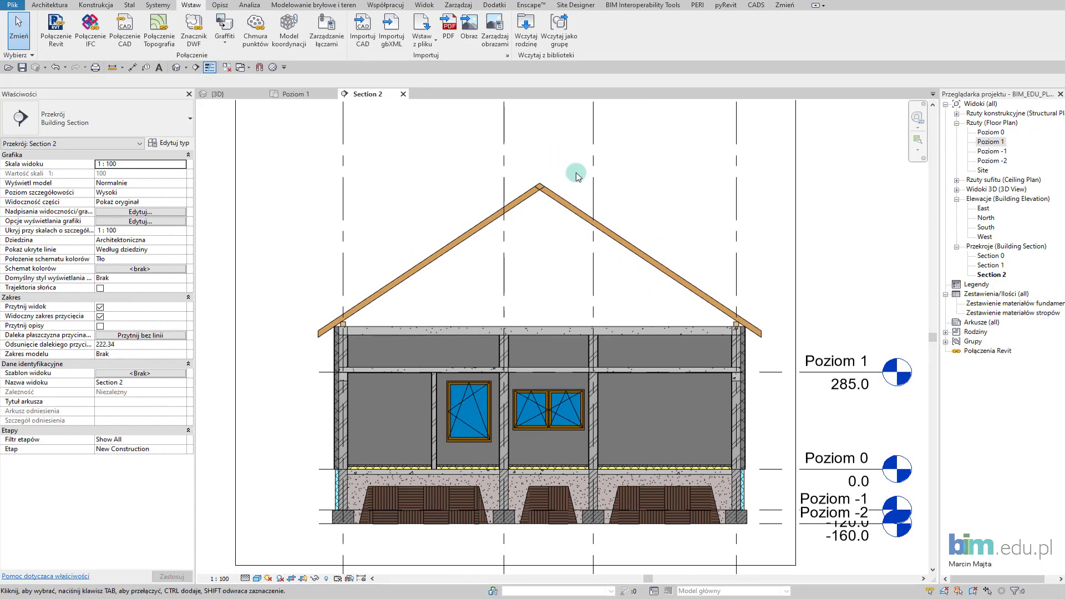
pyautogui.click(225, 95)
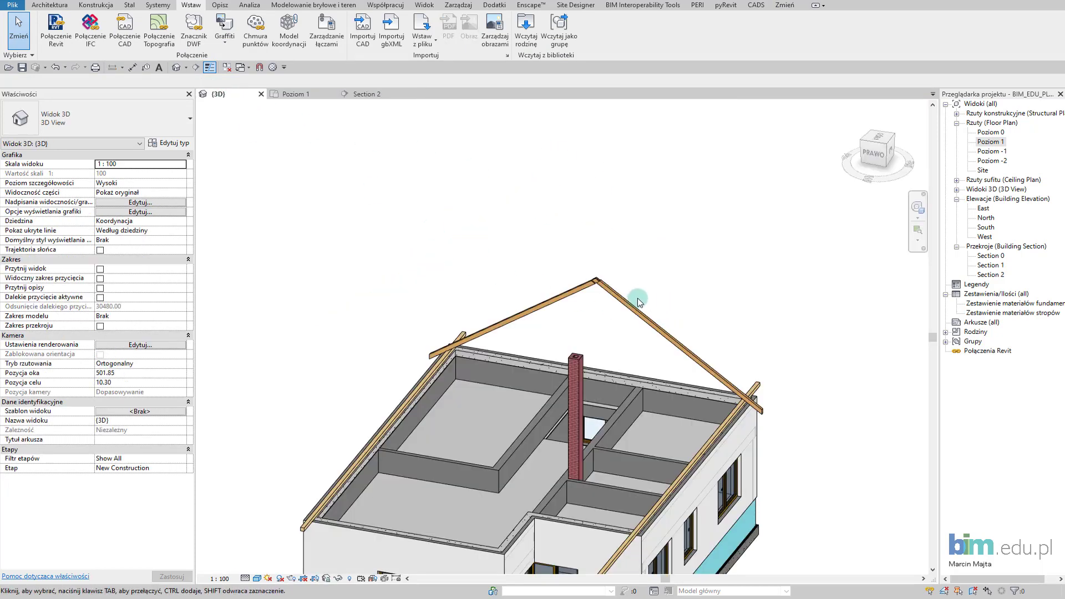
pyautogui.keyDown('shift'); pyautogui.moveTo(632, 309); pyautogui.dragTo(450, 252, button='middle'); pyautogui.keyUp('shift')
pyautogui.scroll(6, 563, 316)
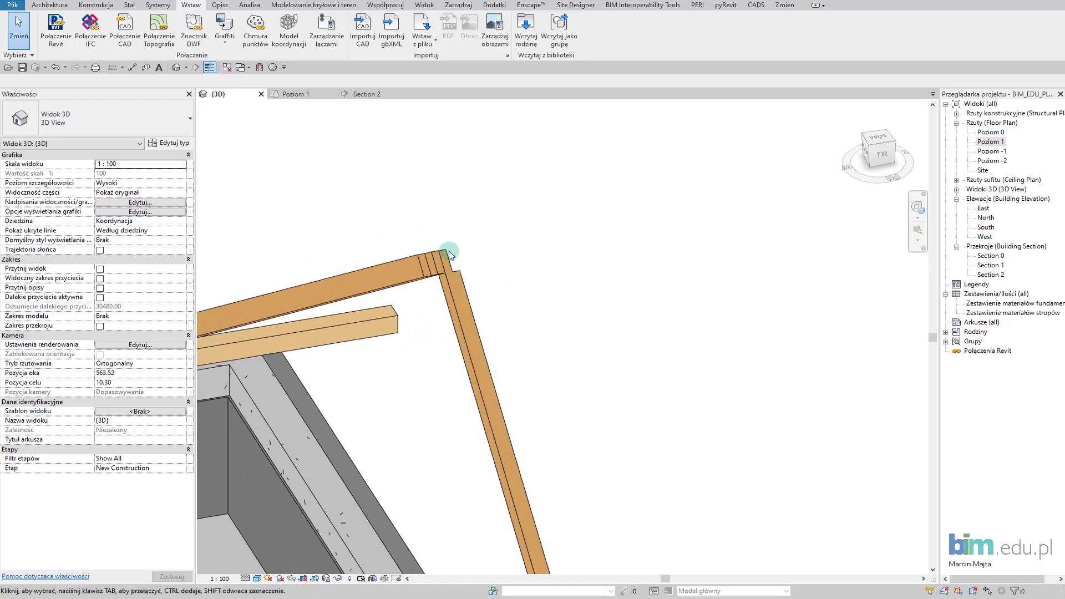
pyautogui.keyDown('shift'); pyautogui.moveTo(446, 342); pyautogui.dragTo(471, 384, button='middle'); pyautogui.keyUp('shift')
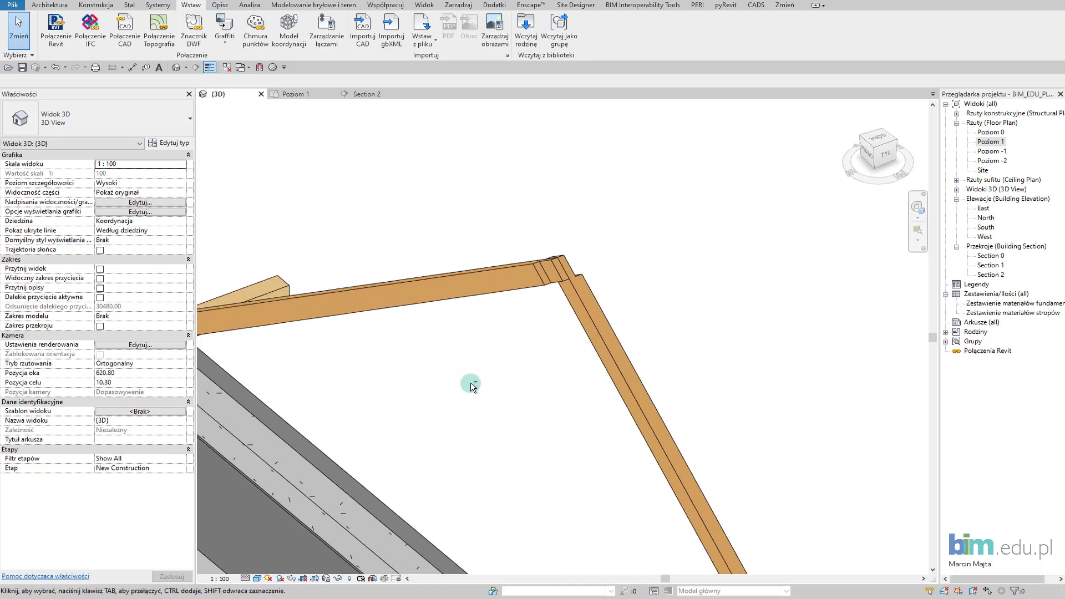
# Step: Move the Krokiew 10x16cm Lewa rafter on the Poziom 1 plan so its centre lies on the green reference plane
pyautogui.click(304, 99)
pyautogui.moveTo(428, 210); pyautogui.dragTo(359, 271, button='middle')
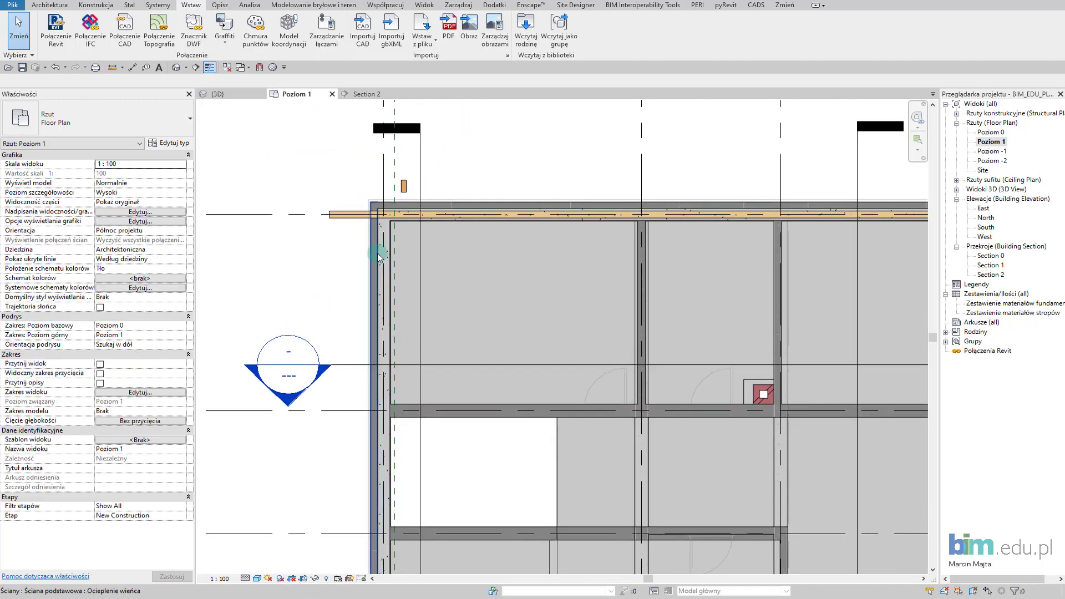
pyautogui.scroll(-2, 379, 257)
pyautogui.scroll(-3, 388, 247)
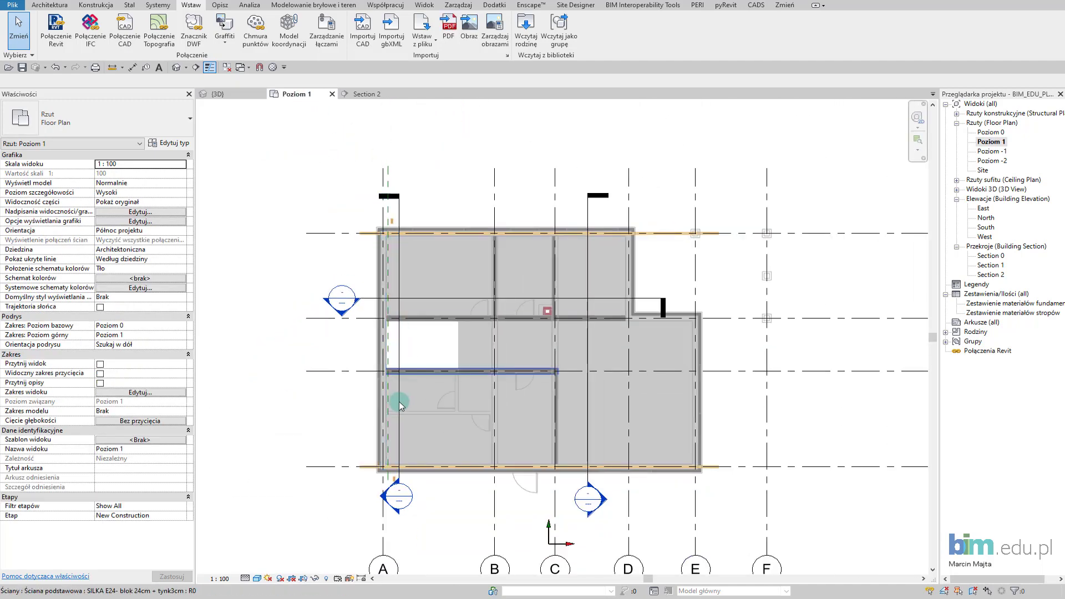
pyautogui.scroll(6, 401, 406)
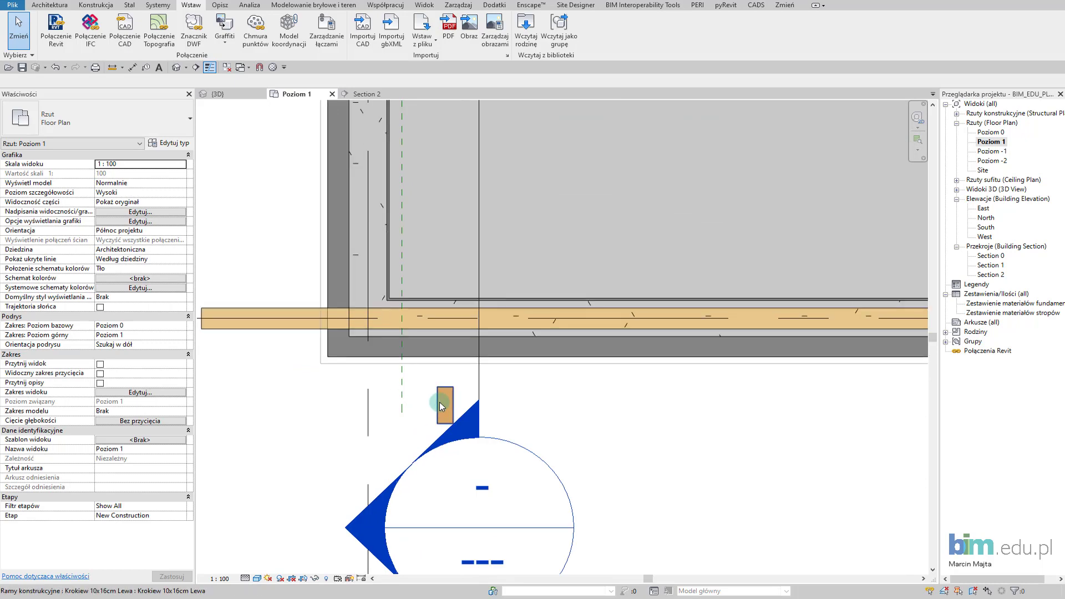
pyautogui.click(441, 404)
pyautogui.press('m')
pyautogui.press('v')
pyautogui.scroll(2, 419, 388)
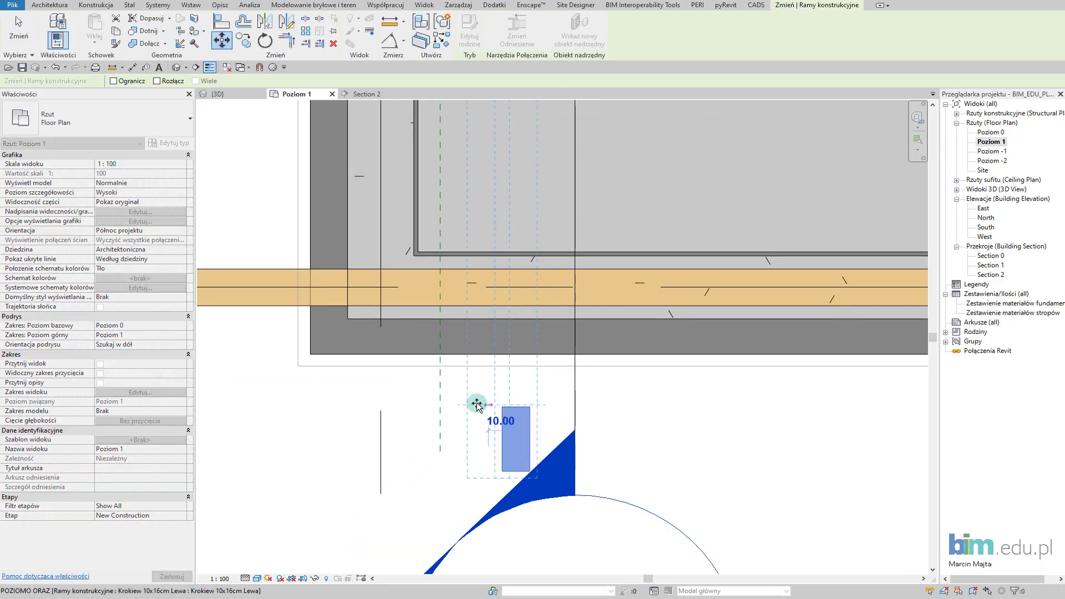
pyautogui.click(438, 404)
# Step: Move the Krokiew 10x16cm Prawa rafter on the Poziom 1 plan so its centre lies on the same green reference plane
pyautogui.scroll(-3, 443, 395)
pyautogui.scroll(-1, 452, 298)
pyautogui.moveTo(467, 307); pyautogui.dragTo(480, 546, button='middle')
pyautogui.moveTo(476, 278); pyautogui.dragTo(494, 569, button='middle')
pyautogui.scroll(3, 487, 223)
pyautogui.click(504, 271)
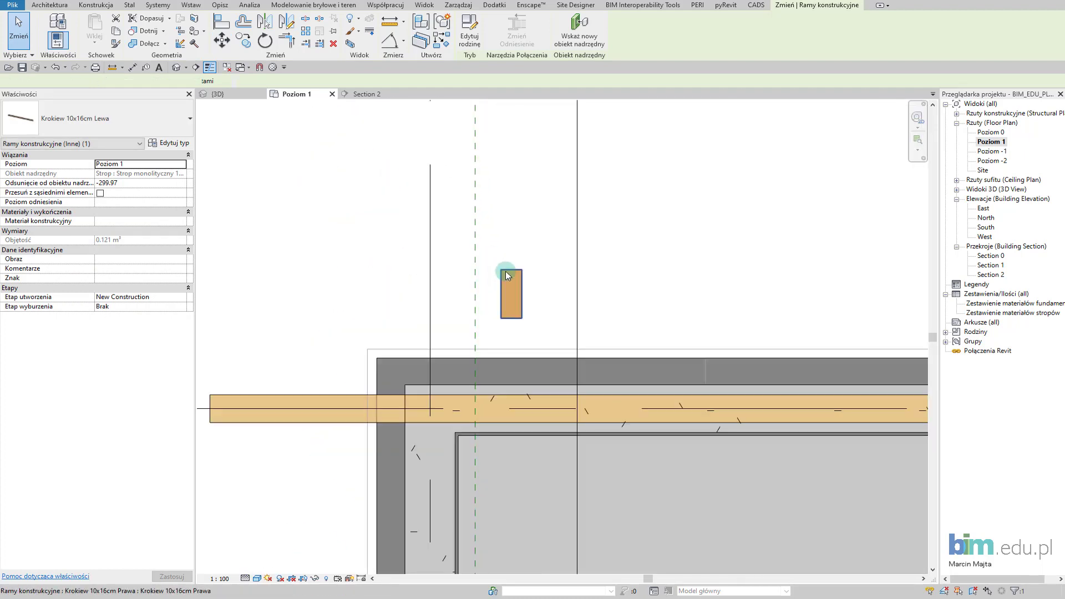
pyautogui.click(217, 43)
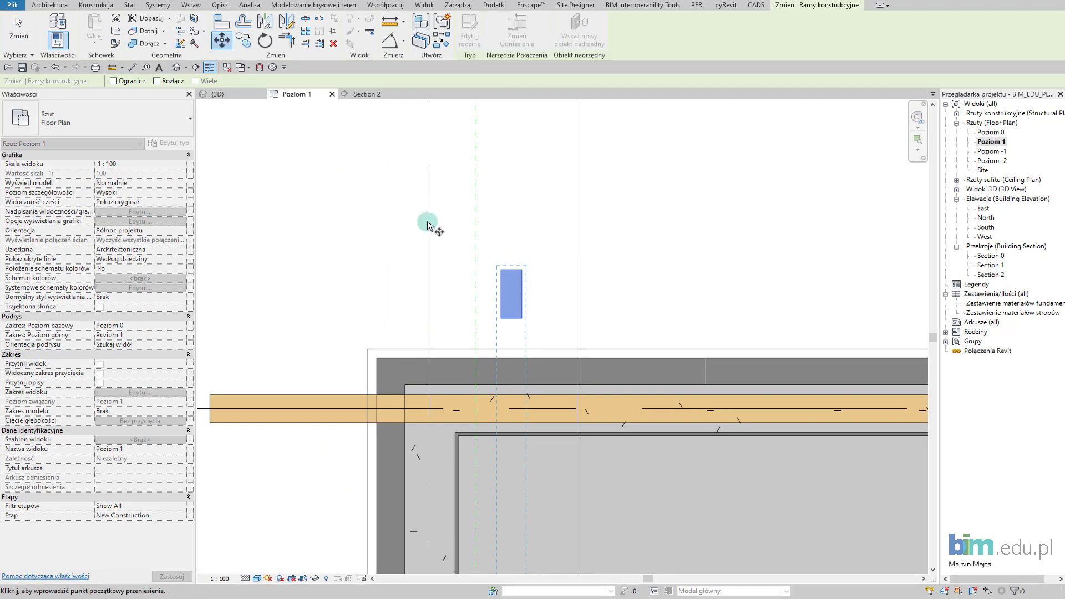
pyautogui.click(508, 268)
pyautogui.click(470, 263)
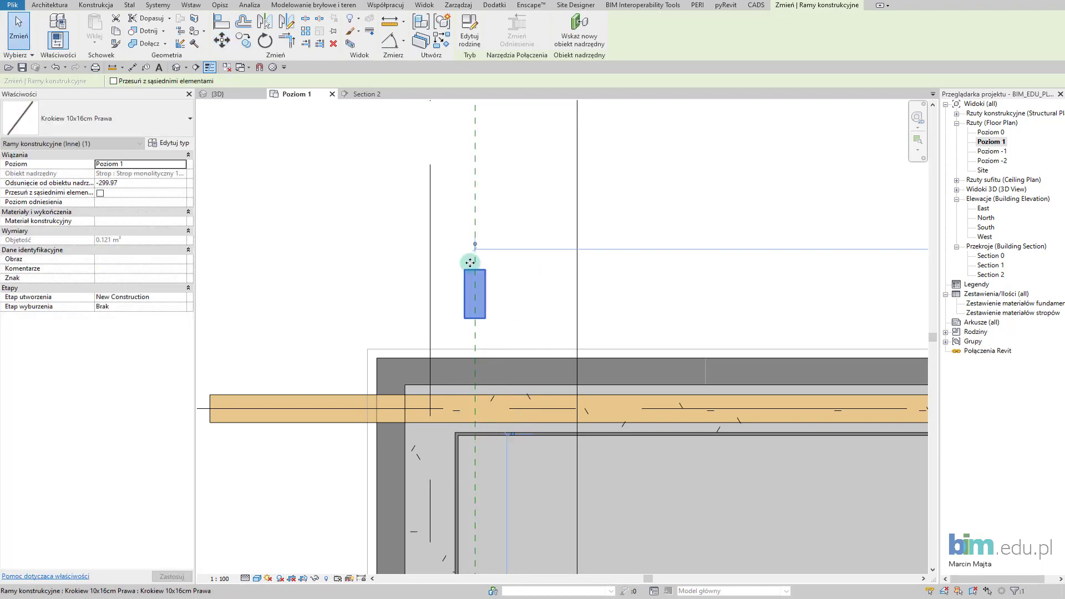
# Step: Check the half-lap ridge joint in 3D by selecting the left and right rafters in turn
pyautogui.click(231, 97)
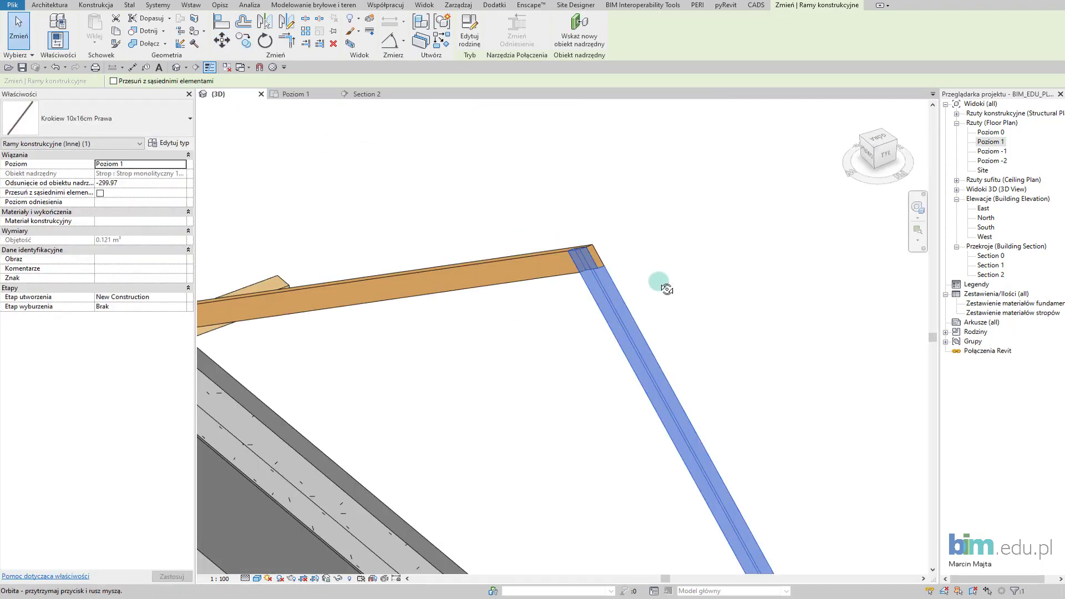
pyautogui.scroll(-2, 731, 285)
pyautogui.click(738, 219)
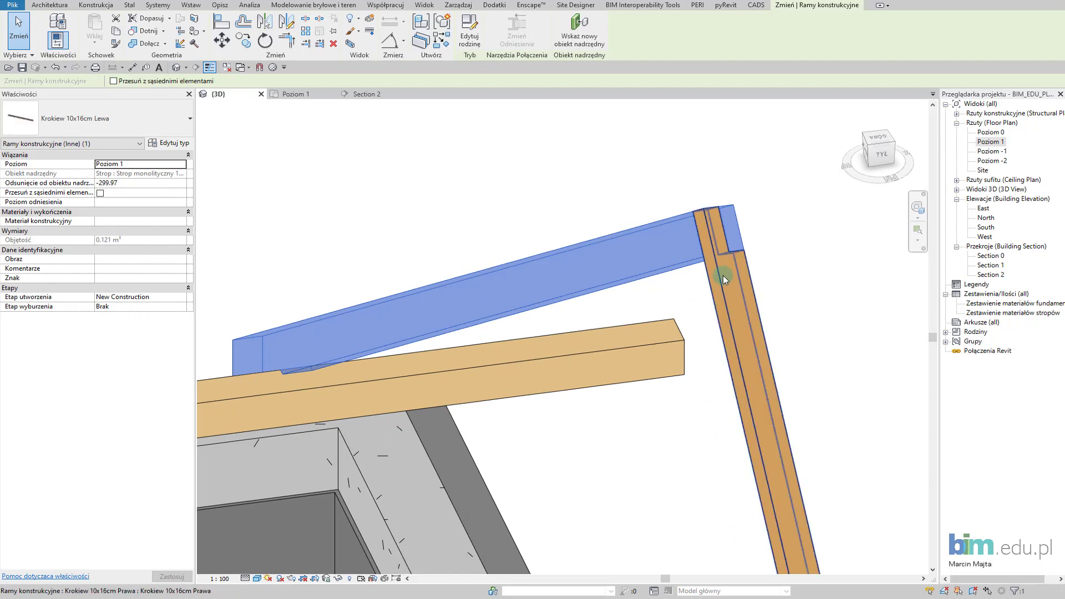
pyautogui.click(724, 274)
pyautogui.click(733, 211)
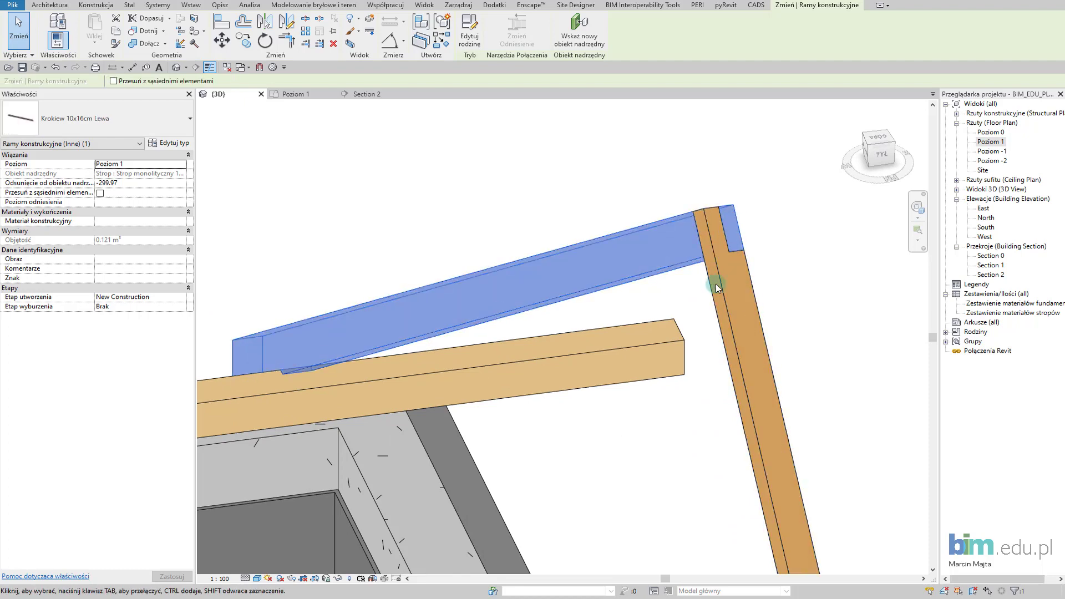
# Step: Examine the rafter pair on the wall plates in 3D, from the ridge joint out to the whole building
pyautogui.press('Escape')
pyautogui.scroll(-1, 718, 272)
pyautogui.scroll(-3, 721, 252)
pyautogui.keyDown('shift'); pyautogui.moveTo(607, 374); pyautogui.dragTo(658, 375, button='middle'); pyautogui.keyUp('shift')
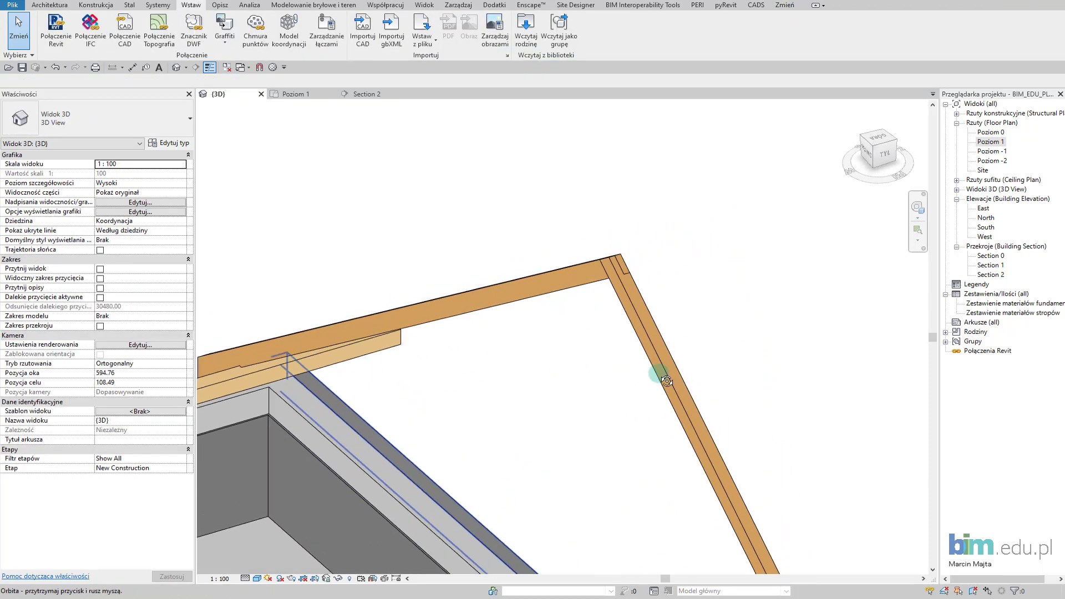
pyautogui.scroll(-2, 655, 370)
pyautogui.scroll(-1, 619, 396)
pyautogui.moveTo(606, 410); pyautogui.dragTo(527, 285, button='middle')
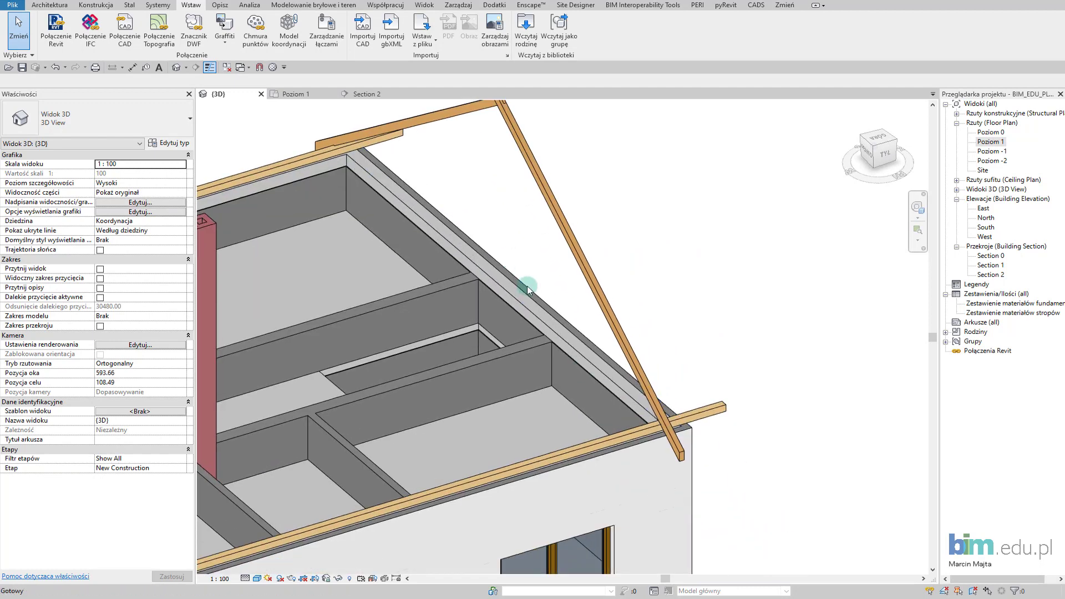
pyautogui.keyDown('shift'); pyautogui.moveTo(590, 370); pyautogui.dragTo(616, 366, button='middle'); pyautogui.keyUp('shift')
pyautogui.scroll(-3, 534, 379)
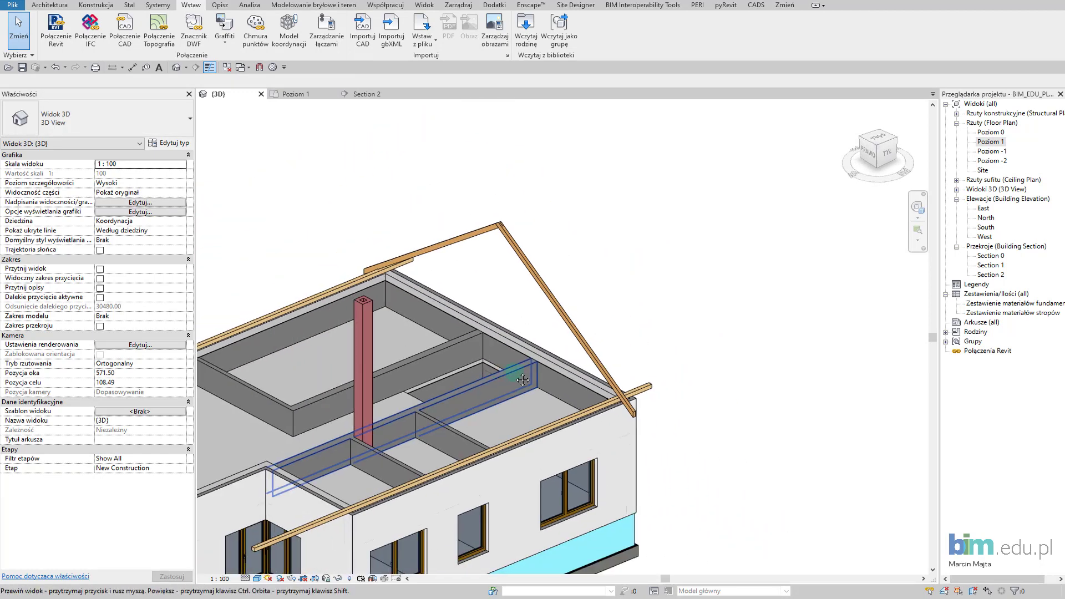
pyautogui.scroll(2, 725, 353)
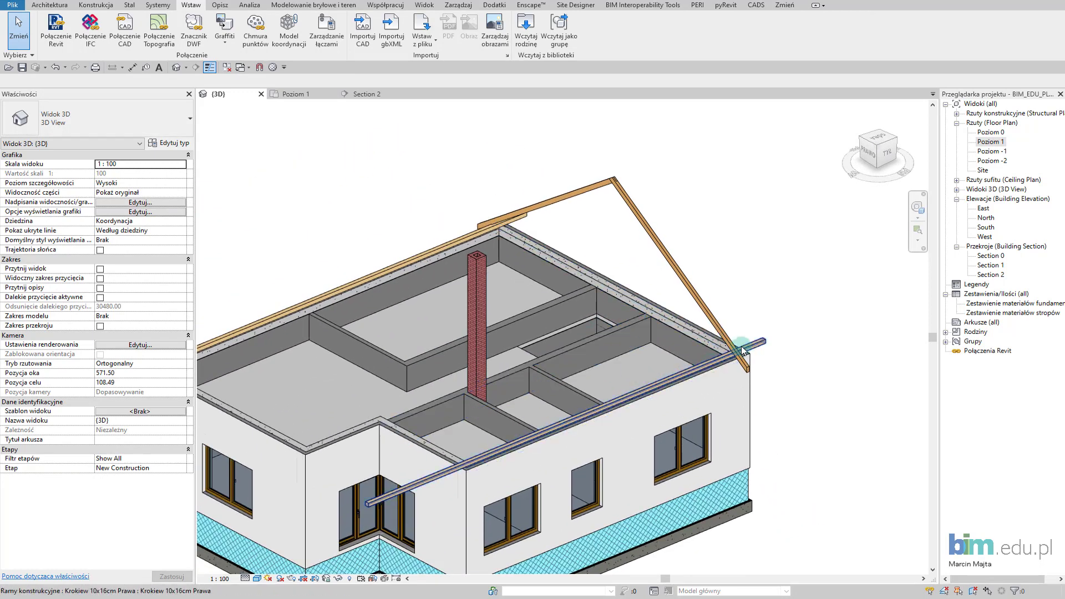
pyautogui.scroll(-2, 404, 281)
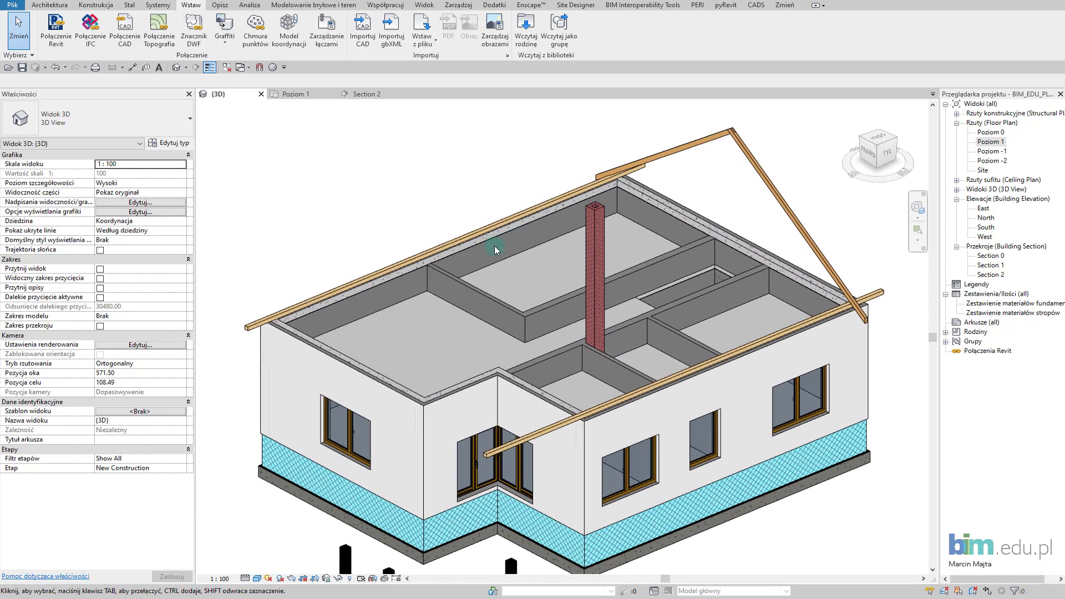
pyautogui.scroll(1, 495, 245)
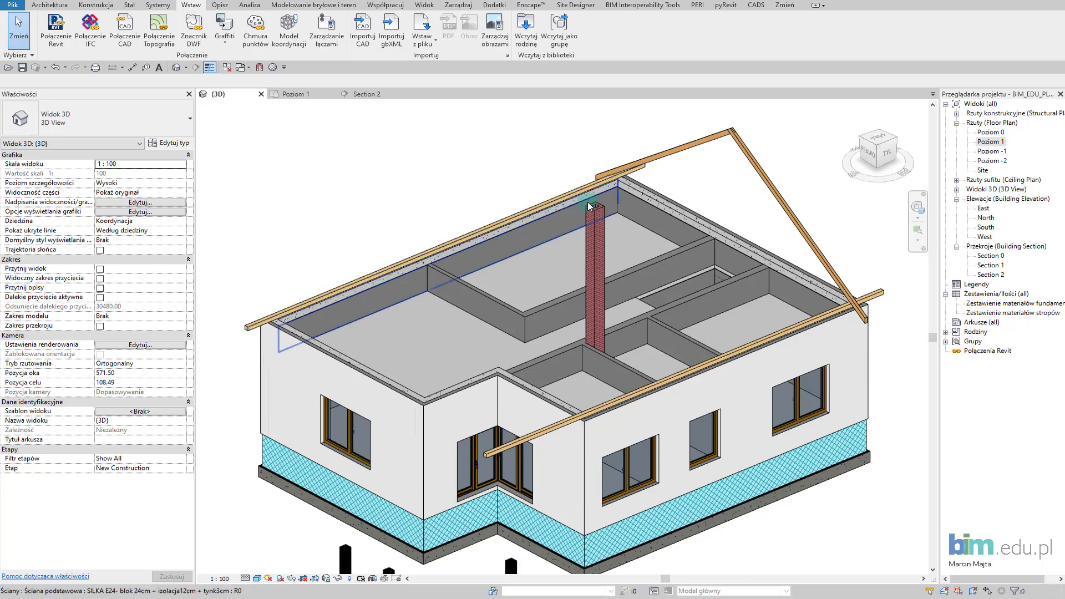
pyautogui.keyDown('shift'); pyautogui.moveTo(533, 290); pyautogui.dragTo(374, 374, button='middle'); pyautogui.keyUp('shift')
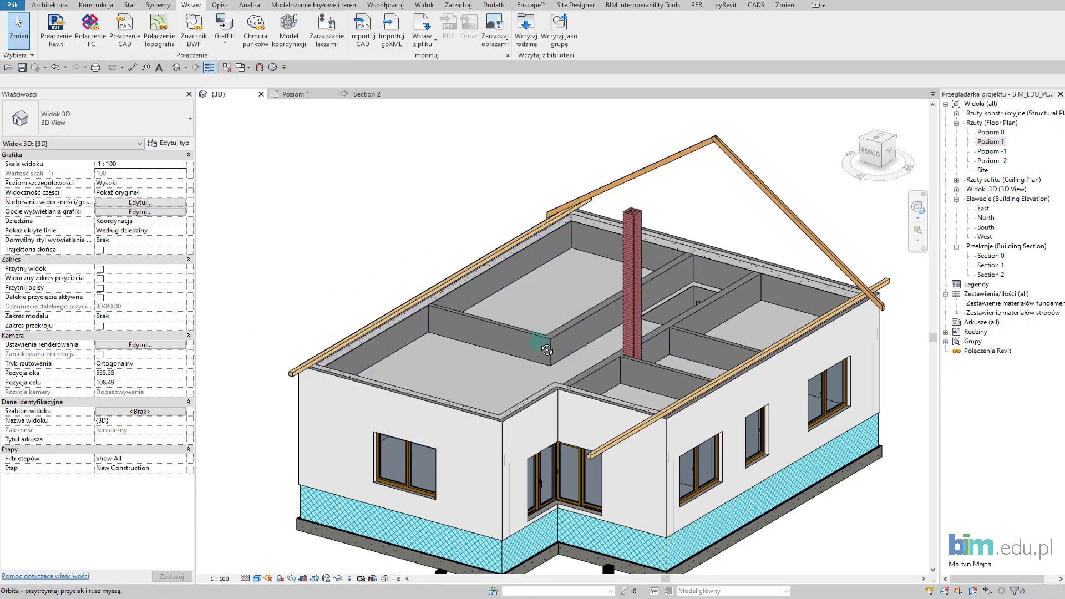
pyautogui.keyDown('shift'); pyautogui.moveTo(547, 350); pyautogui.dragTo(551, 325, button='middle'); pyautogui.keyUp('shift')
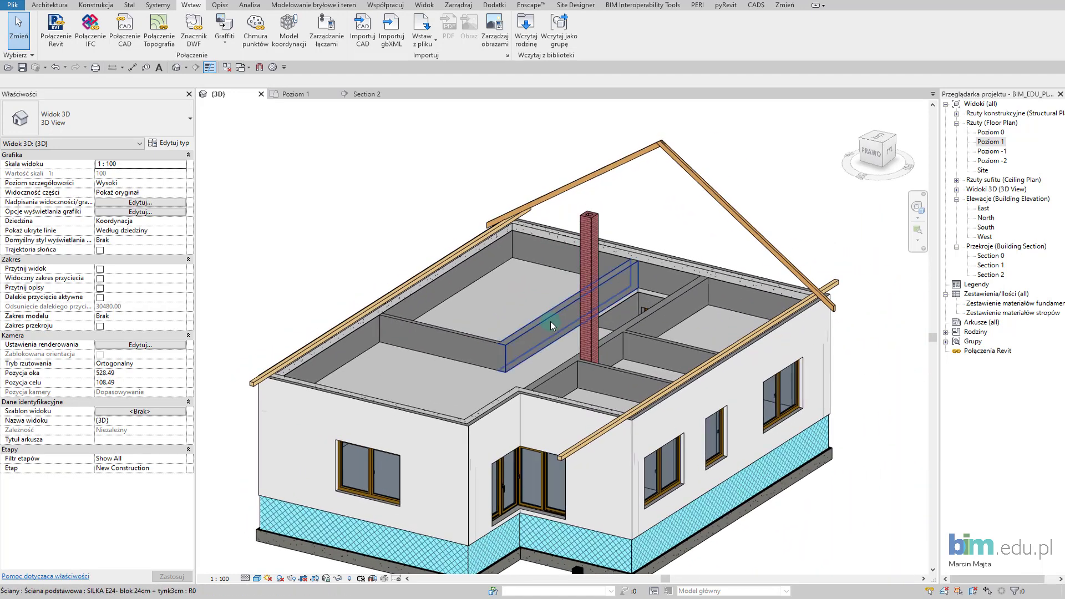